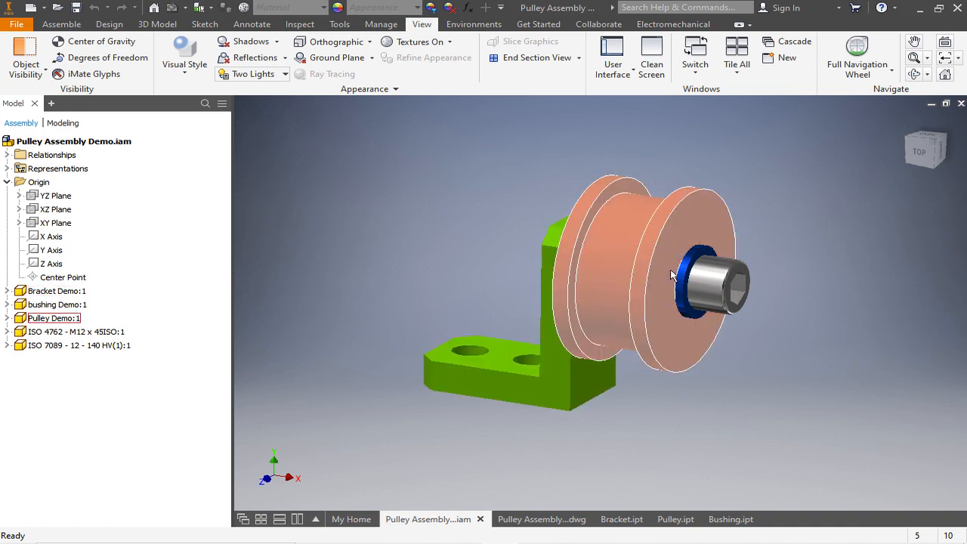
# Create a new assembly file from the Norm.iam template in the de-DE templates folder.
pyautogui.moveTo(547, 194)
pyautogui.keyDown('shift'); pyautogui.mouseDown(button='middle')
pyautogui.moveTo(579, 184)
pyautogui.moveTo(623, 189)
pyautogui.moveTo(540, 192)
pyautogui.moveTo(548, 196)
pyautogui.mouseUp(button='middle'); pyautogui.keyUp('shift')
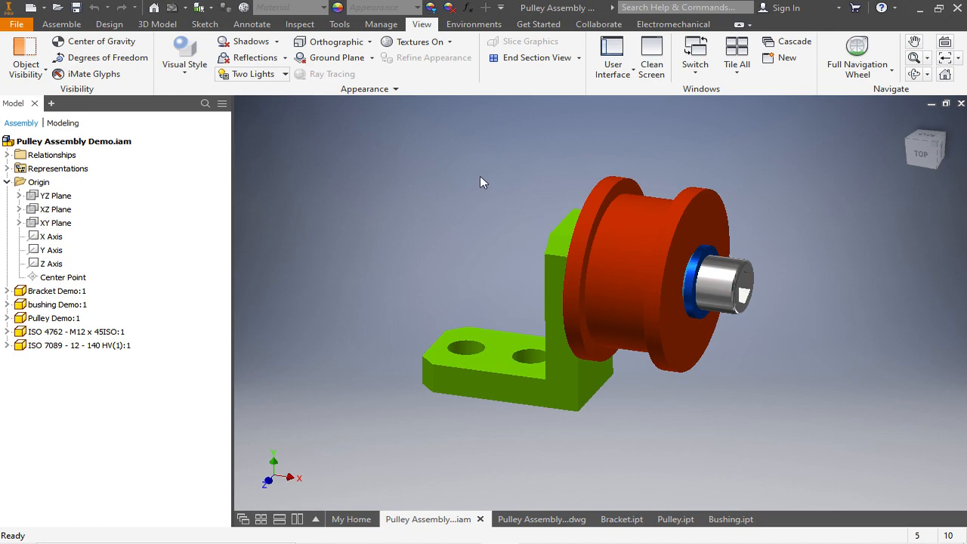
pyautogui.click(16, 24)
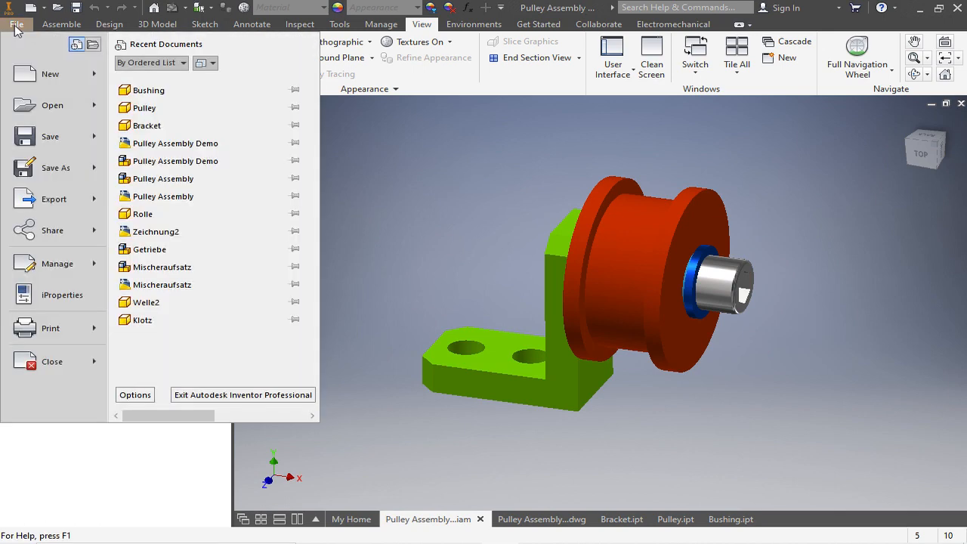
pyautogui.click(29, 75)
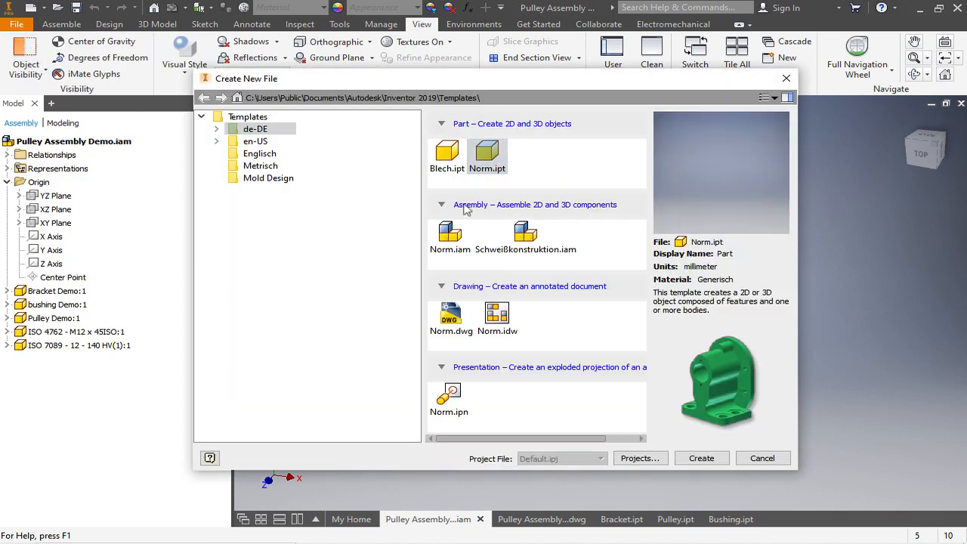
pyautogui.click(448, 237)
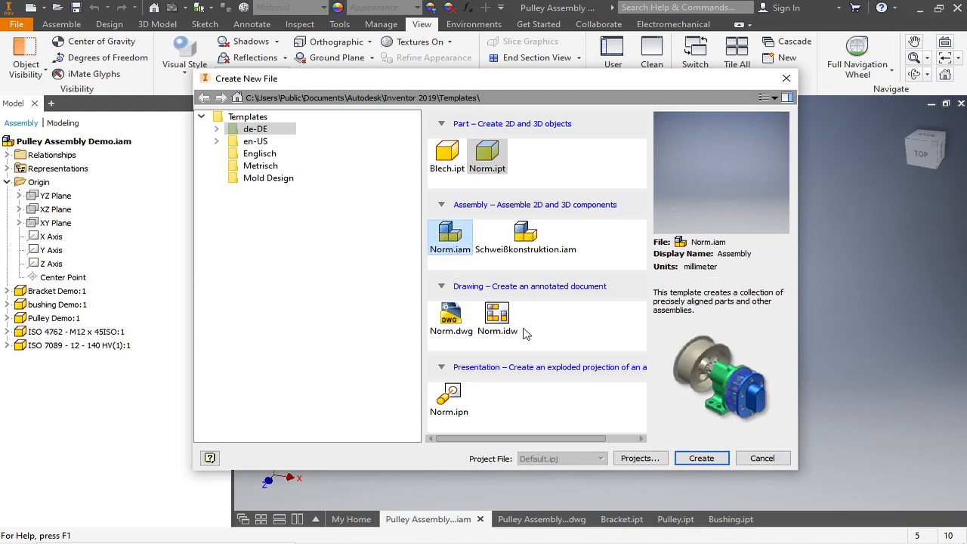
pyautogui.click(710, 466)
pyautogui.click(443, 322)
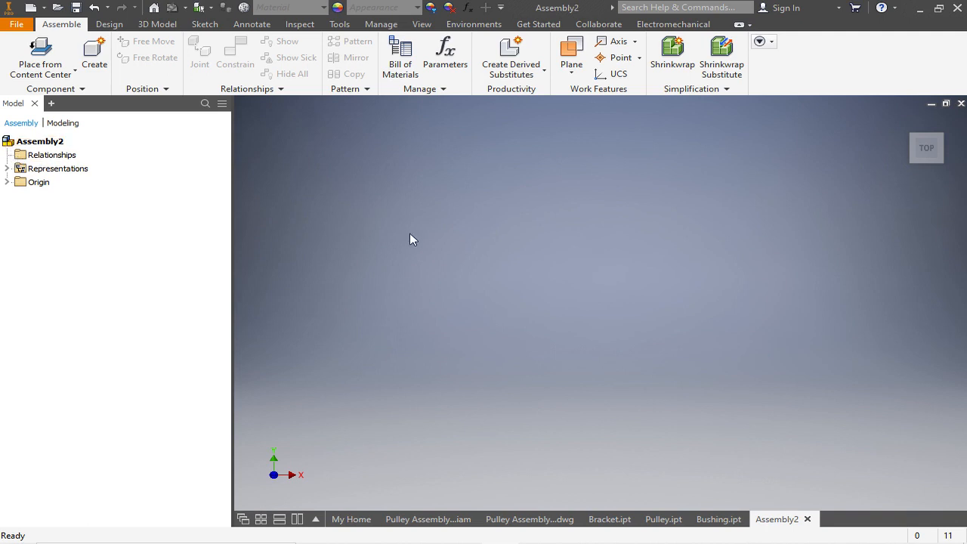
# Expand the assembly's Origin folder and make its YZ, XZ and XY planes visible.
pyautogui.click(7, 182)
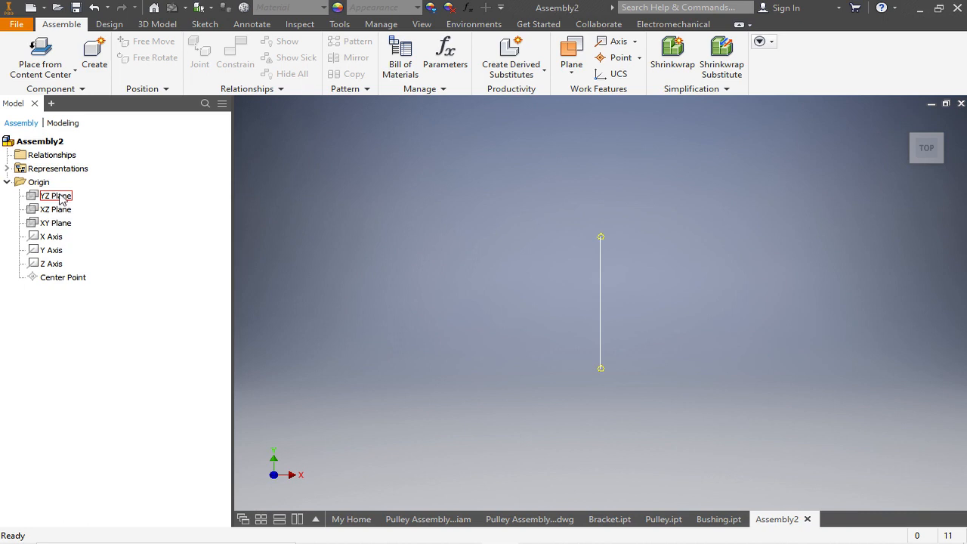
pyautogui.click(7, 182)
pyautogui.click(6, 182)
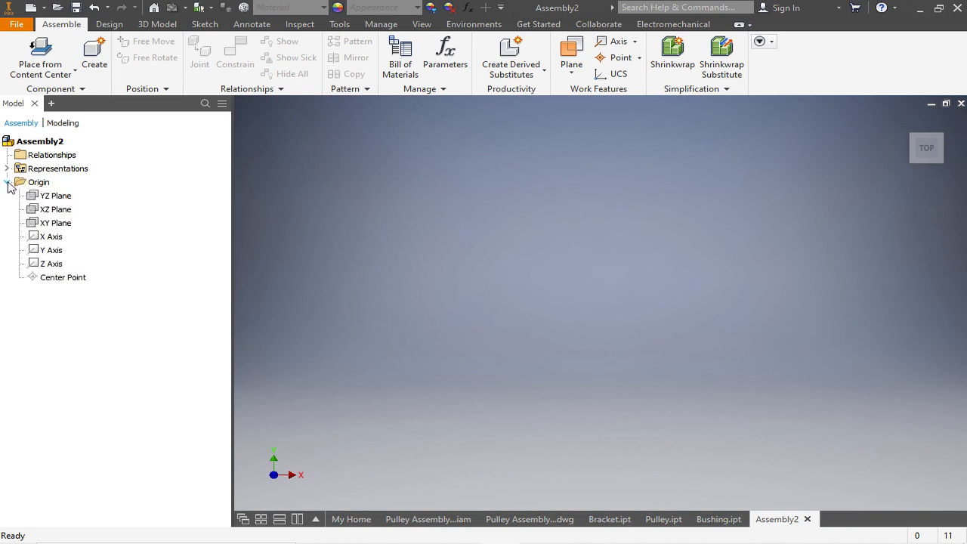
pyautogui.click(51, 196)
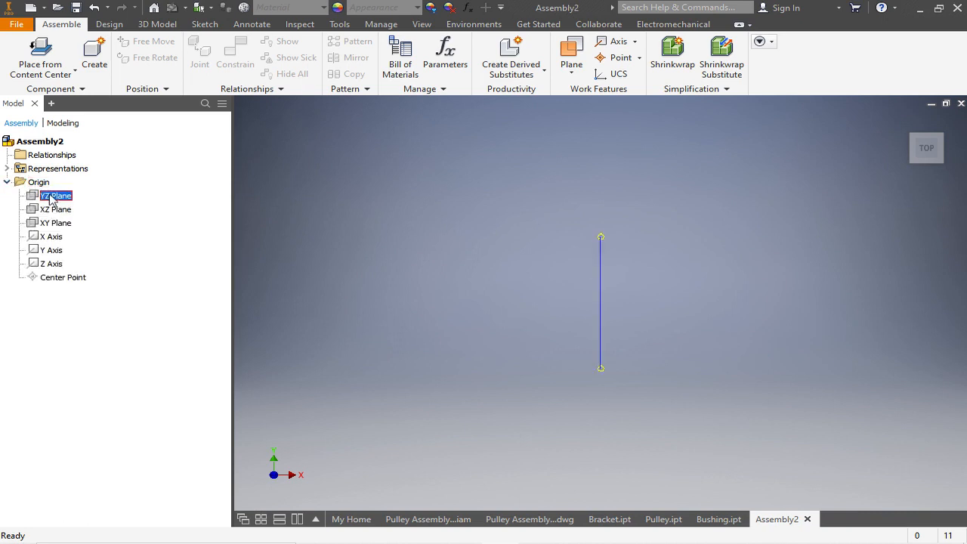
pyautogui.rightClick(52, 199)
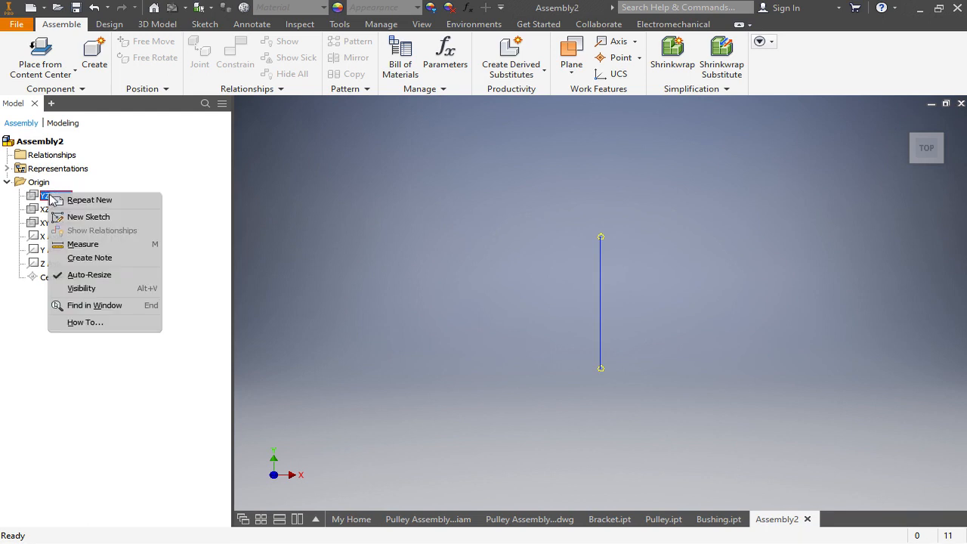
pyautogui.click(82, 288)
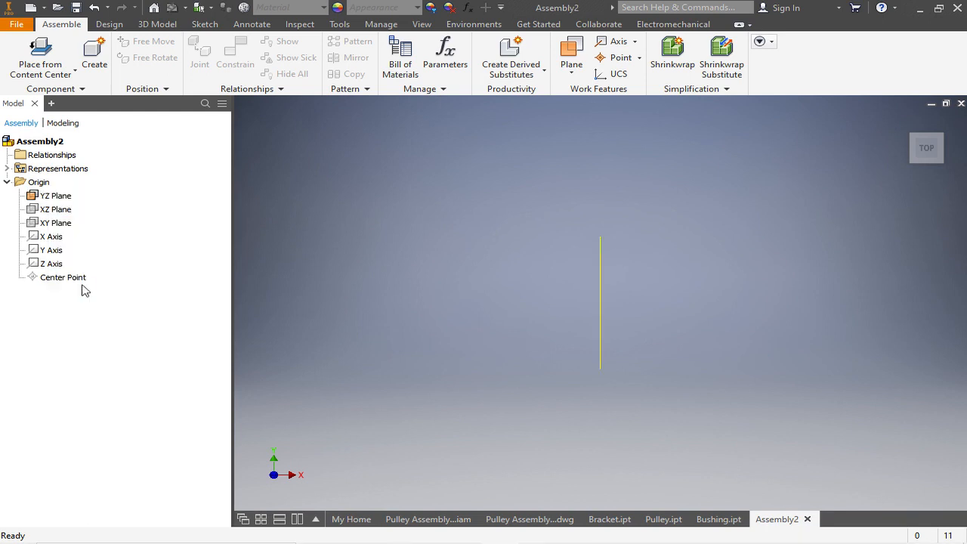
pyautogui.keyDown('shift'); pyautogui.moveTo(635, 245); pyautogui.dragTo(629, 238, button='middle'); pyautogui.keyUp('shift')
pyautogui.rightClick(56, 210)
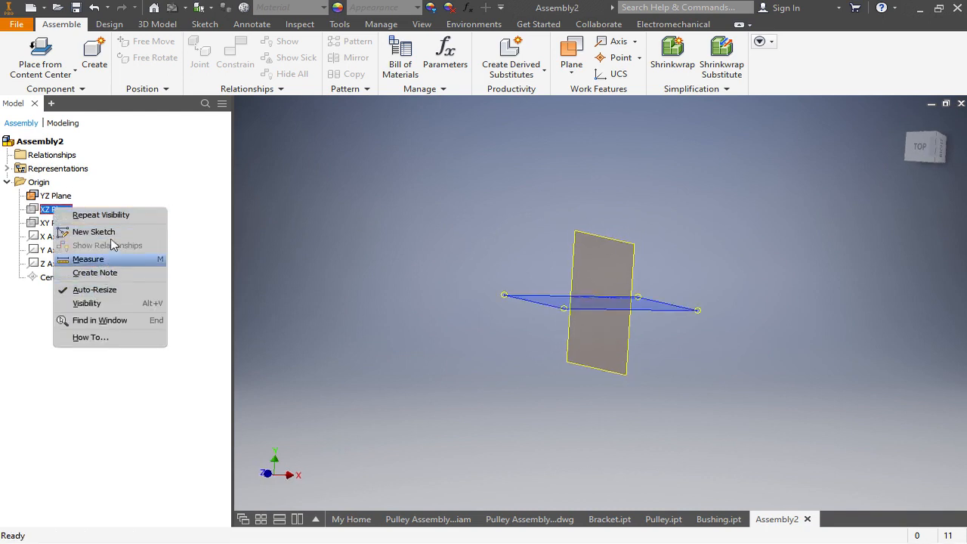
pyautogui.click(104, 303)
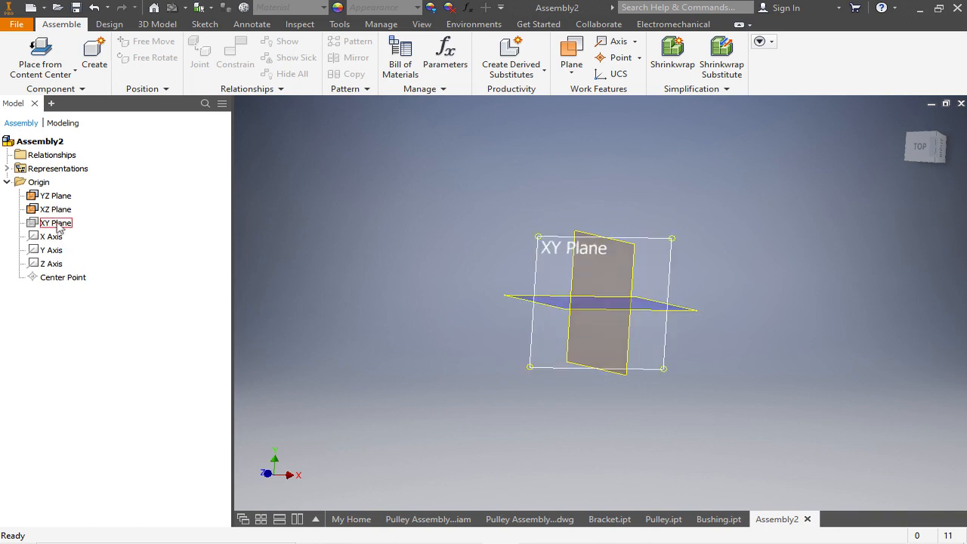
pyautogui.rightClick(53, 223)
pyautogui.click(111, 318)
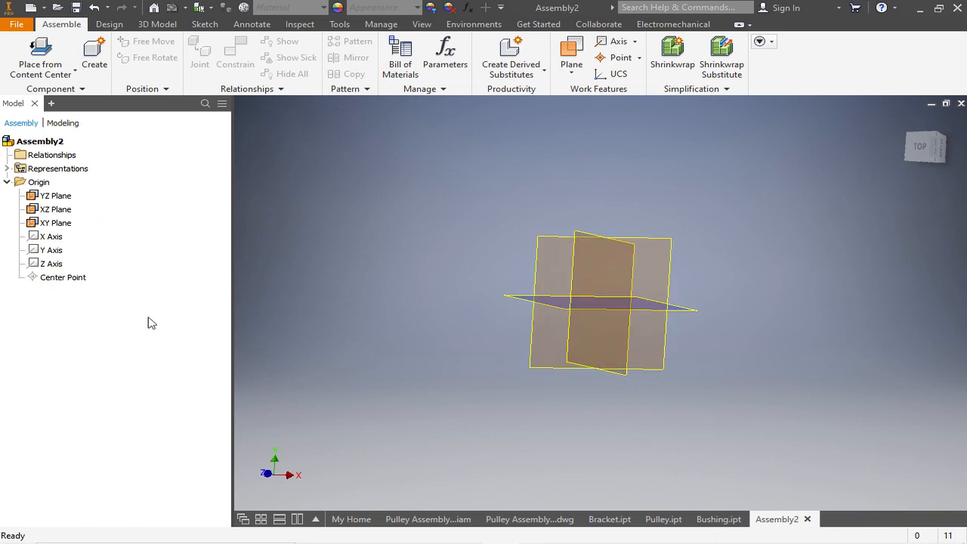
# Examine the orientation of the three origin planes and compare it with the finished pulley assembly before returning to the new assembly.
pyautogui.keyDown('shift'); pyautogui.moveTo(490, 227); pyautogui.dragTo(473, 249, button='middle'); pyautogui.keyUp('shift')
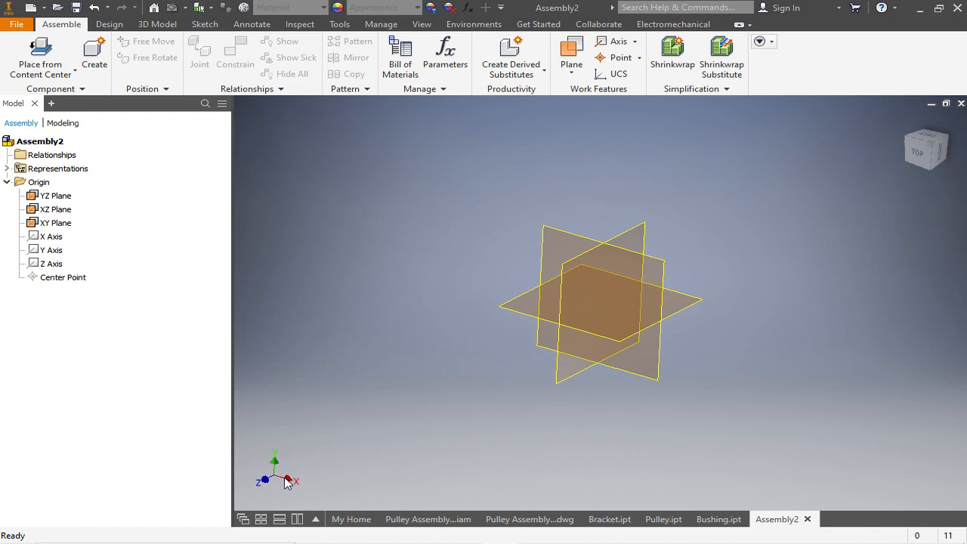
pyautogui.keyDown('shift'); pyautogui.moveTo(475, 401); pyautogui.dragTo(451, 391, button='middle'); pyautogui.keyUp('shift')
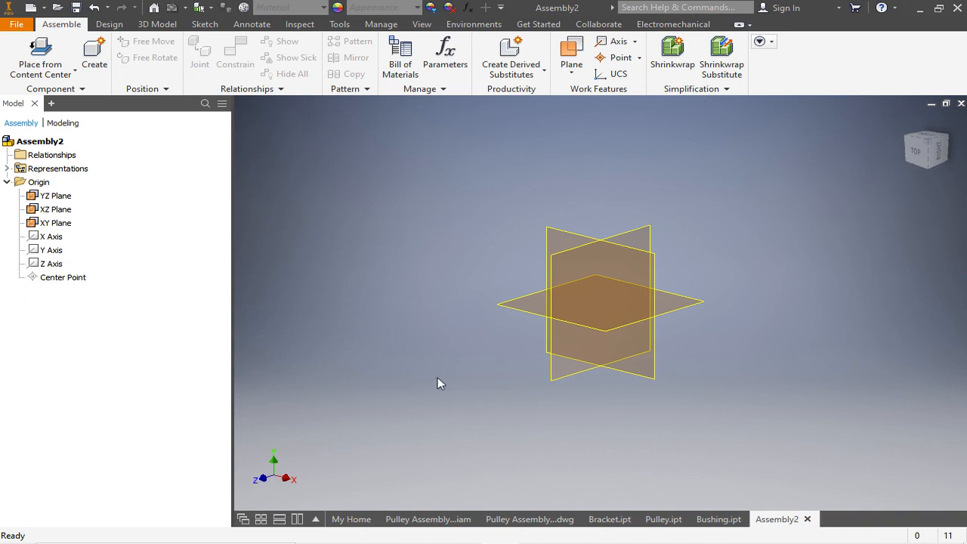
pyautogui.moveTo(446, 357)
pyautogui.keyDown('shift'); pyautogui.mouseDown(button='middle')
pyautogui.moveTo(453, 352)
pyautogui.moveTo(450, 366)
pyautogui.mouseUp(button='middle'); pyautogui.keyUp('shift')
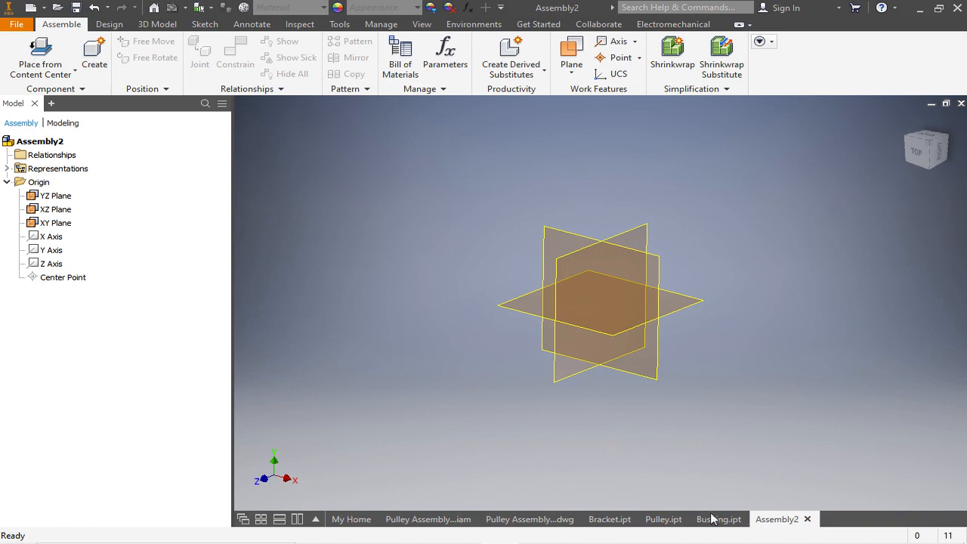
pyautogui.click(429, 519)
pyautogui.moveTo(504, 328)
pyautogui.keyDown('shift'); pyautogui.mouseDown(button='middle')
pyautogui.moveTo(484, 318)
pyautogui.moveTo(499, 327)
pyautogui.mouseUp(button='middle'); pyautogui.keyUp('shift')
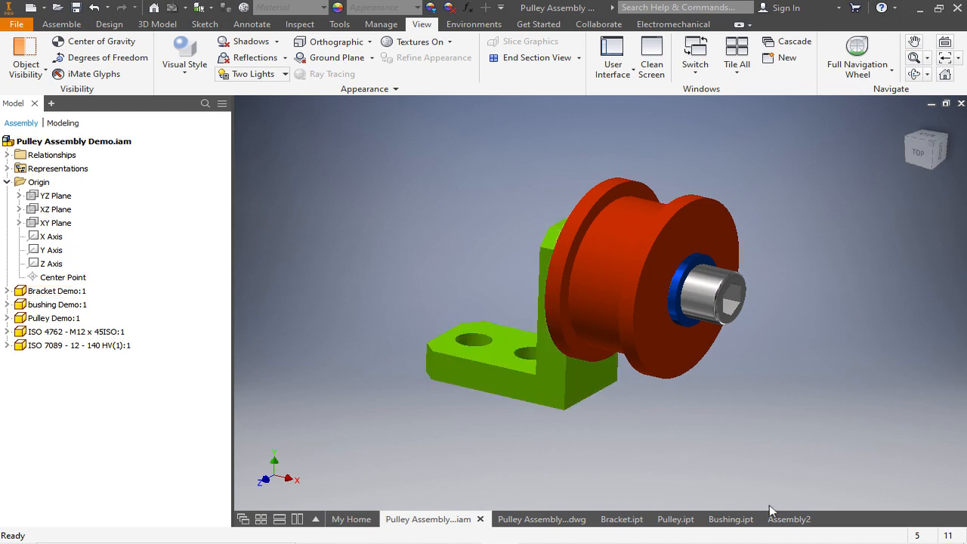
pyautogui.click(788, 519)
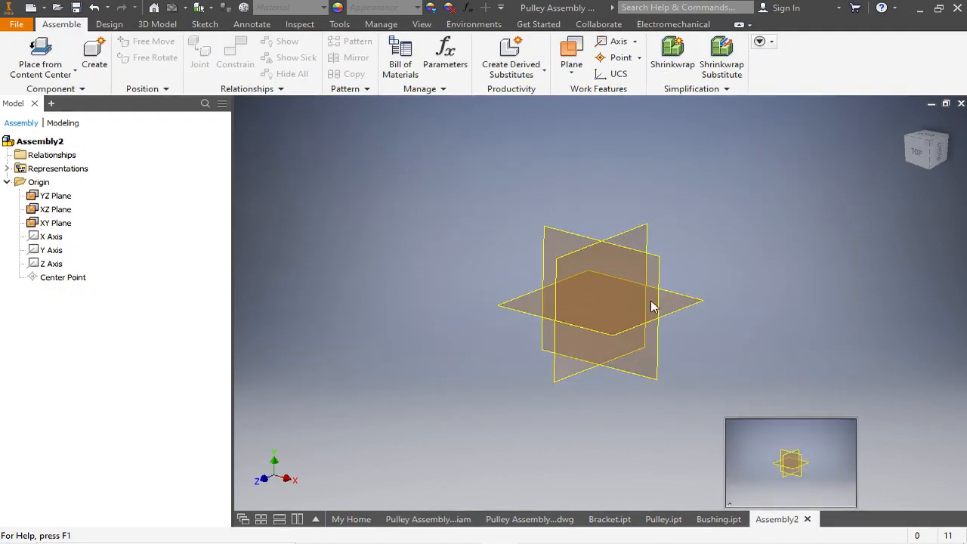
pyautogui.scroll(3, 703, 282)
pyautogui.scroll(-2, 703, 281)
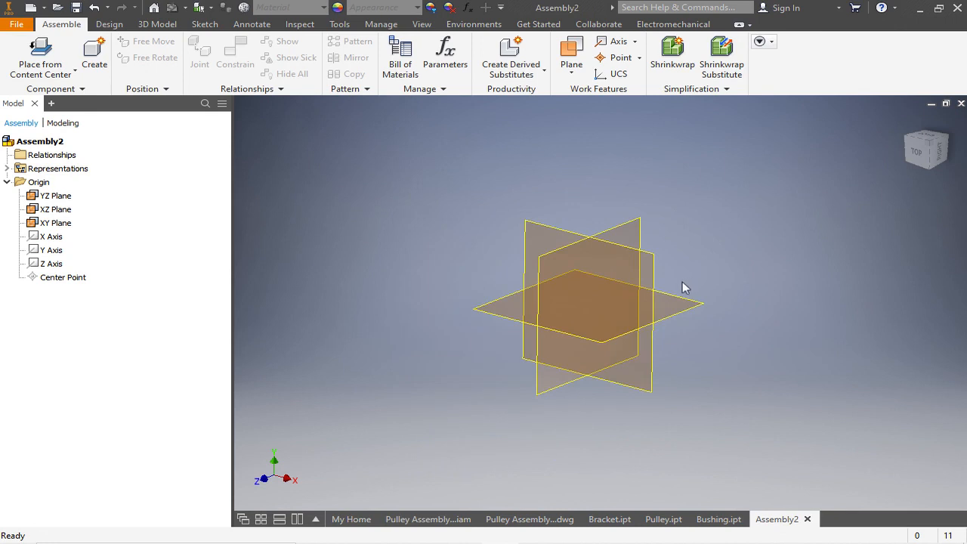
pyautogui.scroll(3, 582, 290)
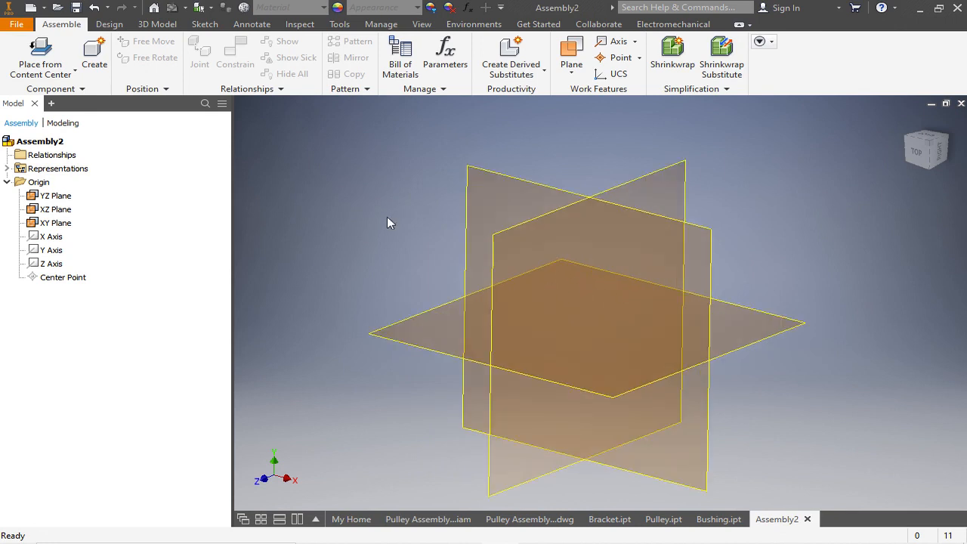
# Place one instance of the Bracket part from the Pulley Assemly folder near the assembly's origin planes.
pyautogui.click(41, 48)
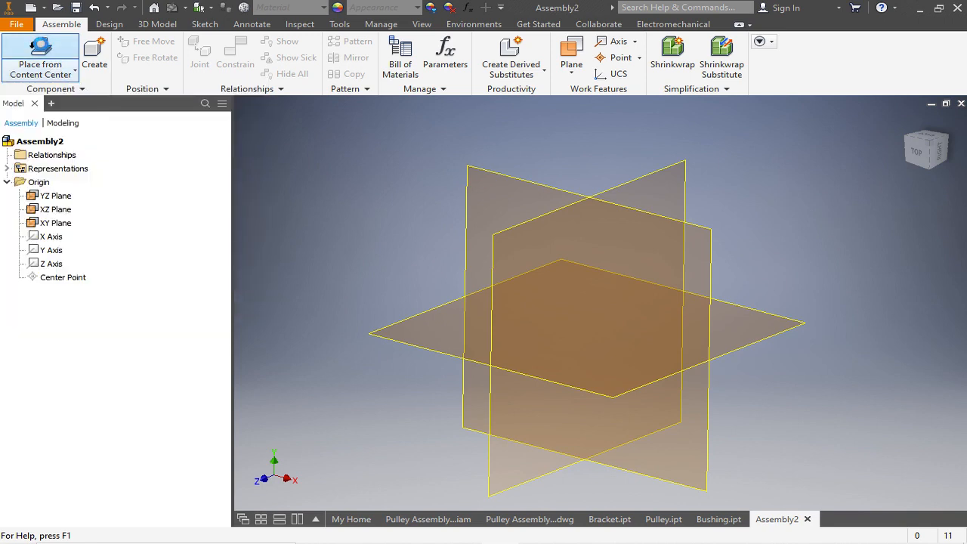
pyautogui.click(75, 72)
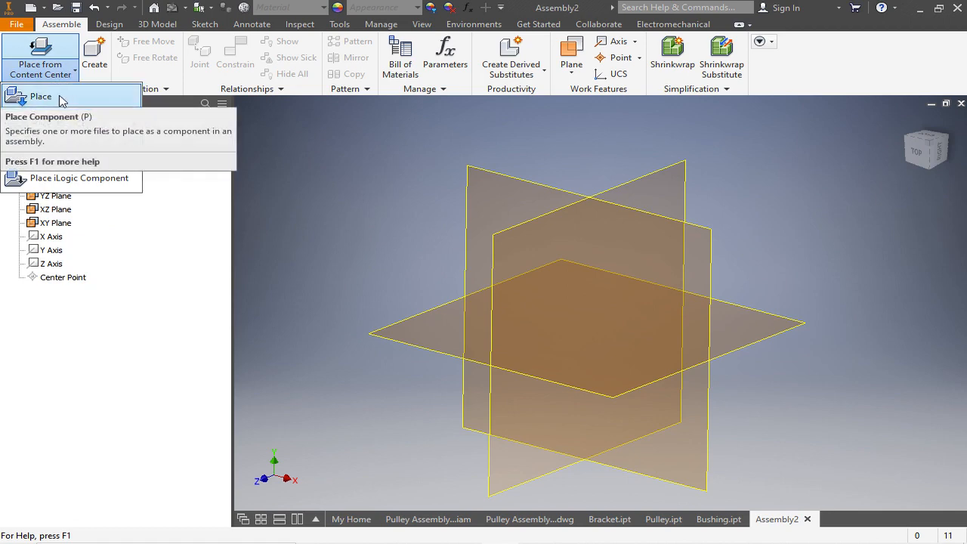
pyautogui.click(61, 99)
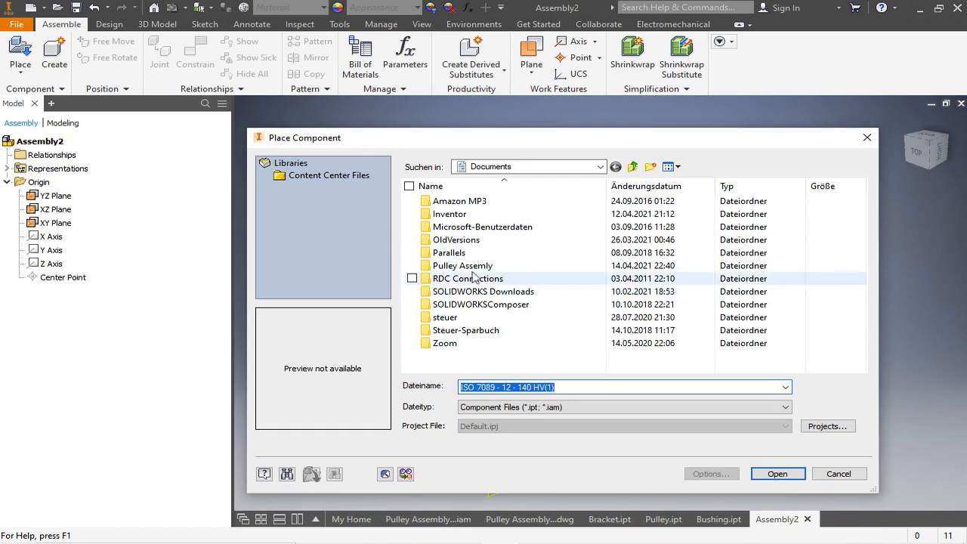
pyautogui.doubleClick(468, 266)
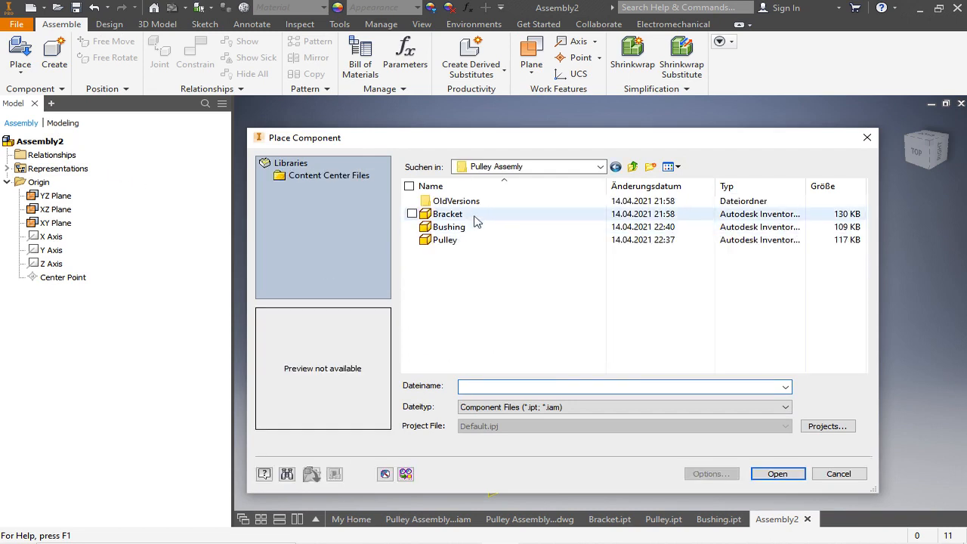
pyautogui.click(446, 217)
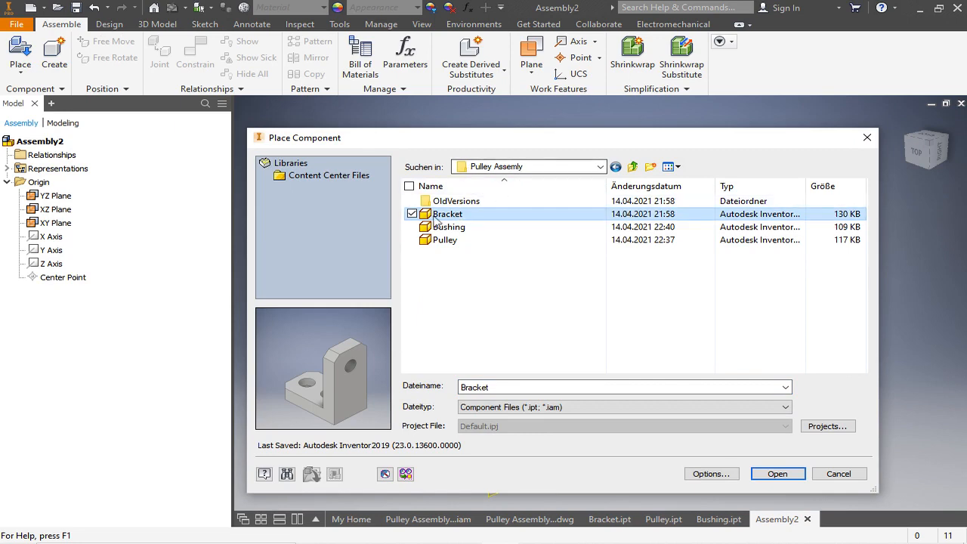
pyautogui.click(779, 475)
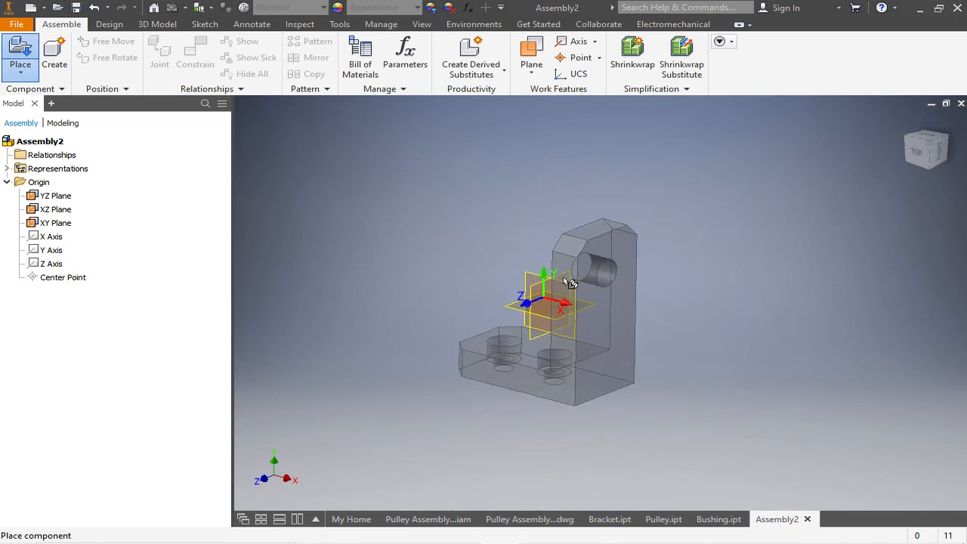
pyautogui.click(559, 297)
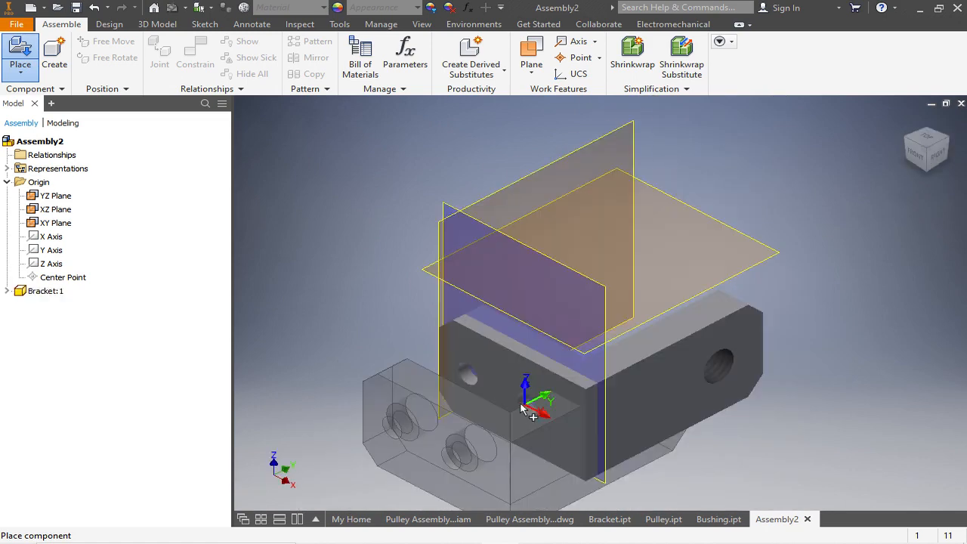
pyautogui.press('Escape')
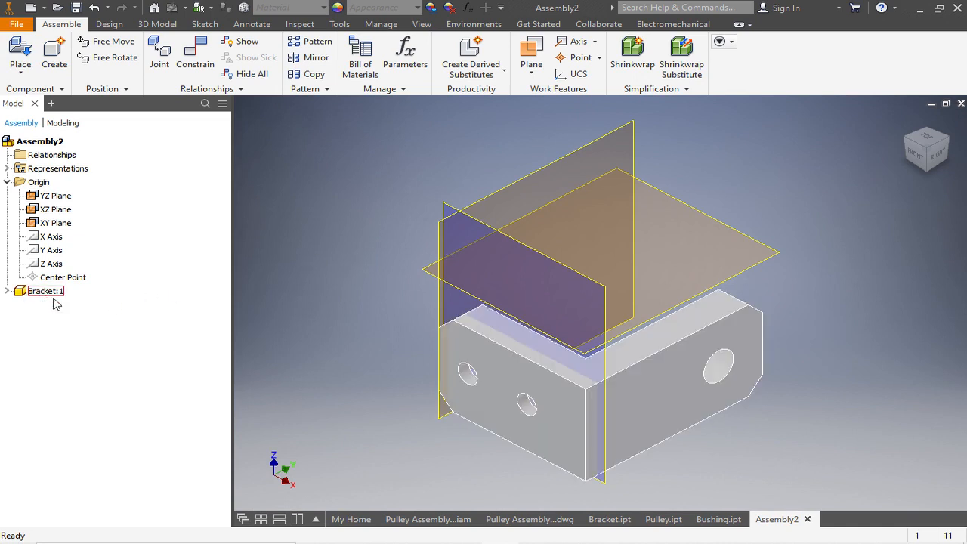
# Move the unconstrained bracket freely a short distance relative to the origin planes and deselect it.
pyautogui.scroll(3, 400, 335)
pyautogui.scroll(-3, 275, 488)
pyautogui.scroll(2, 275, 486)
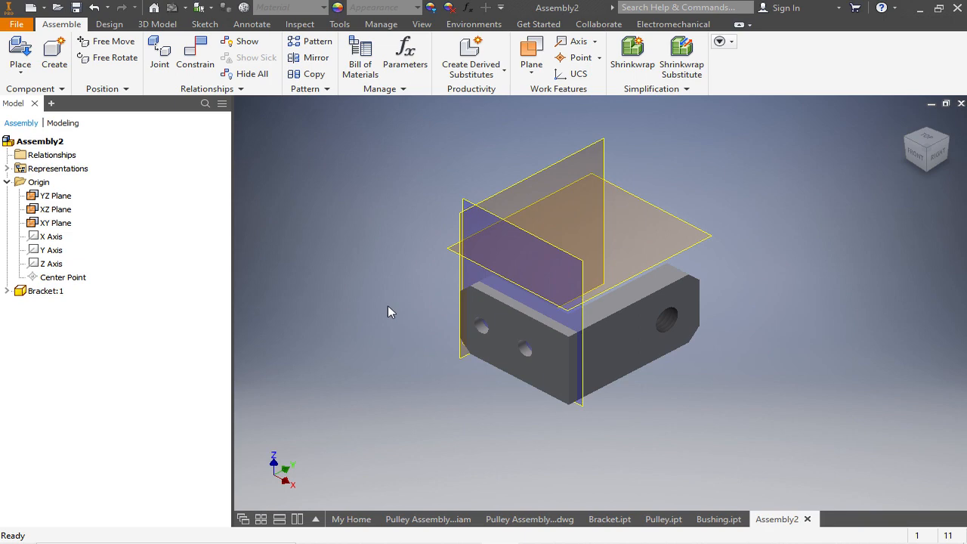
pyautogui.keyDown('shift'); pyautogui.moveTo(395, 250); pyautogui.dragTo(318, 286, button='middle'); pyautogui.keyUp('shift')
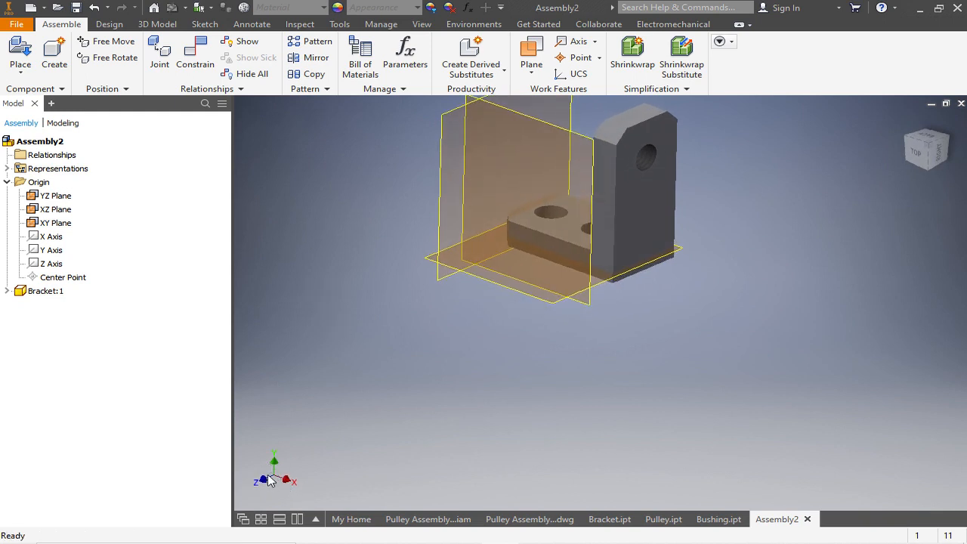
pyautogui.scroll(-1, 711, 291)
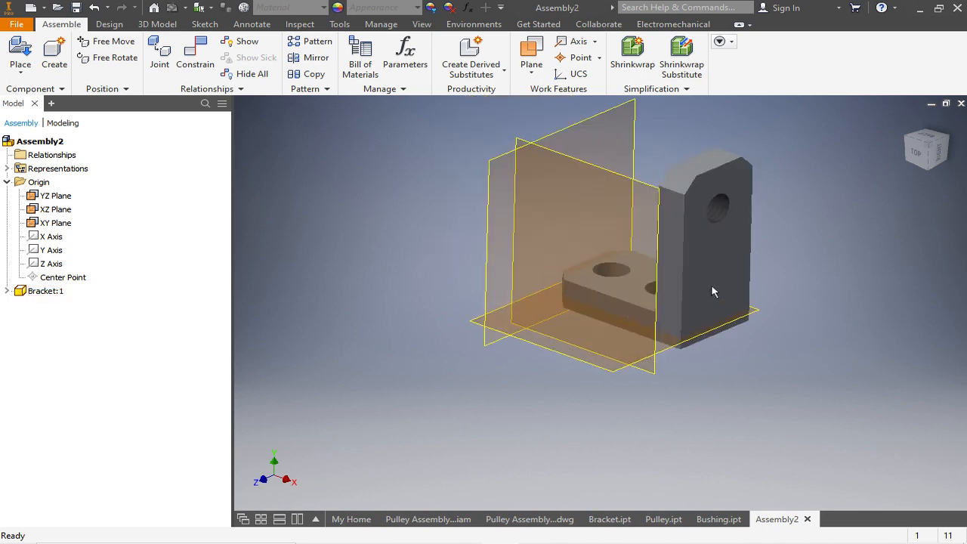
pyautogui.moveTo(693, 285); pyautogui.dragTo(721, 260)
pyautogui.moveTo(672, 286); pyautogui.dragTo(708, 266)
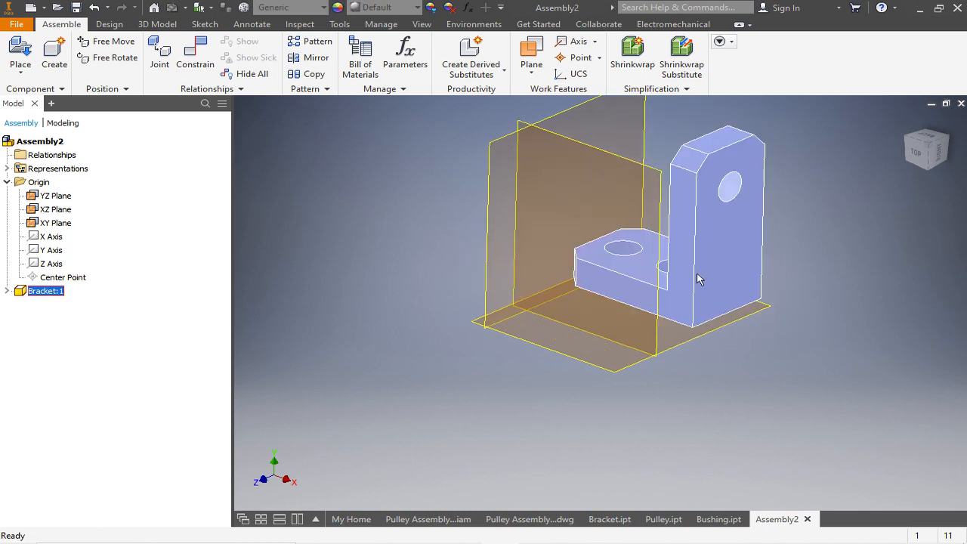
pyautogui.keyDown('shift'); pyautogui.moveTo(631, 328); pyautogui.dragTo(656, 316, button='middle'); pyautogui.keyUp('shift')
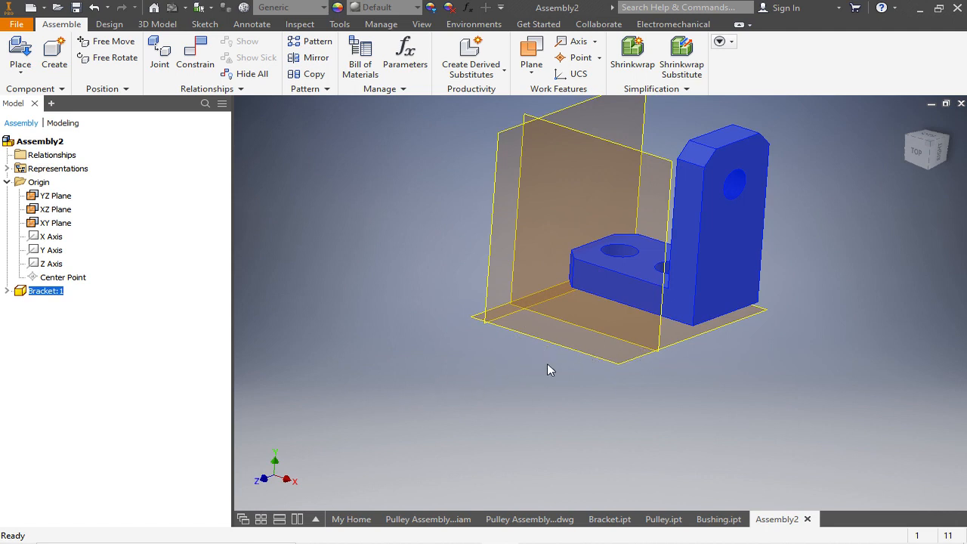
pyautogui.moveTo(506, 387)
pyautogui.keyDown('shift'); pyautogui.mouseDown(button='middle')
pyautogui.moveTo(525, 376)
pyautogui.moveTo(516, 376)
pyautogui.mouseUp(button='middle'); pyautogui.keyUp('shift')
pyautogui.click(906, 215)
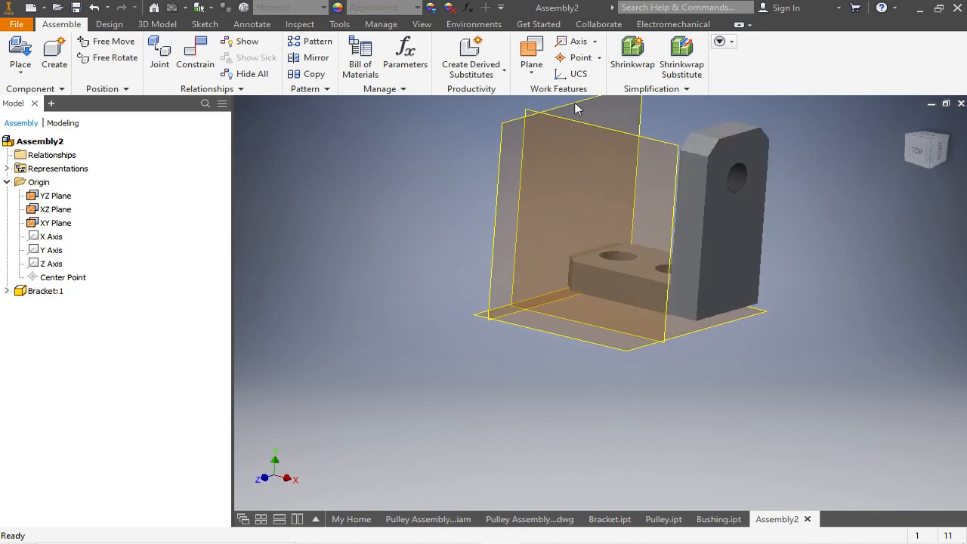
pyautogui.scroll(-3, 629, 330)
pyautogui.scroll(5, 625, 231)
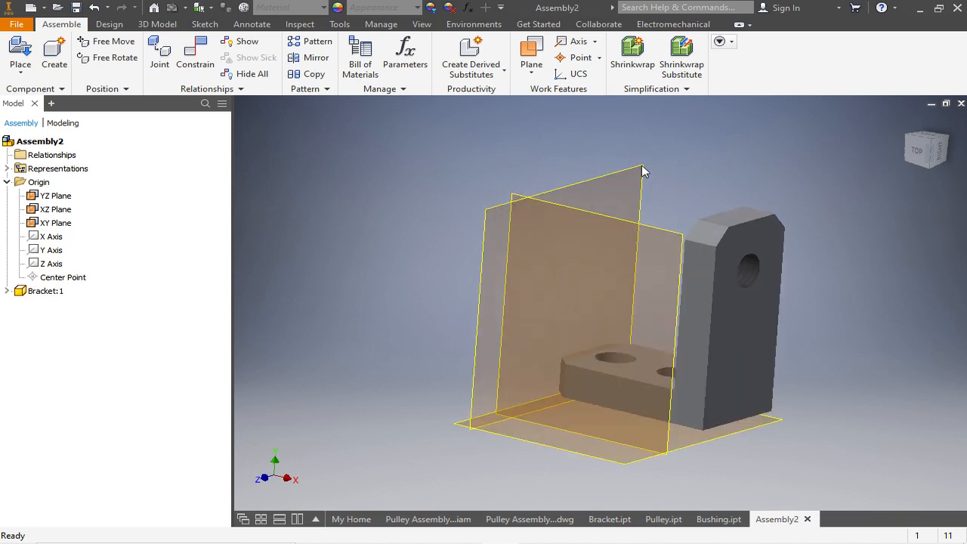
# Constrain the outer face of the bracket's upright flush with the assembly's YZ plane at 0 mm offset.
pyautogui.click(197, 47)
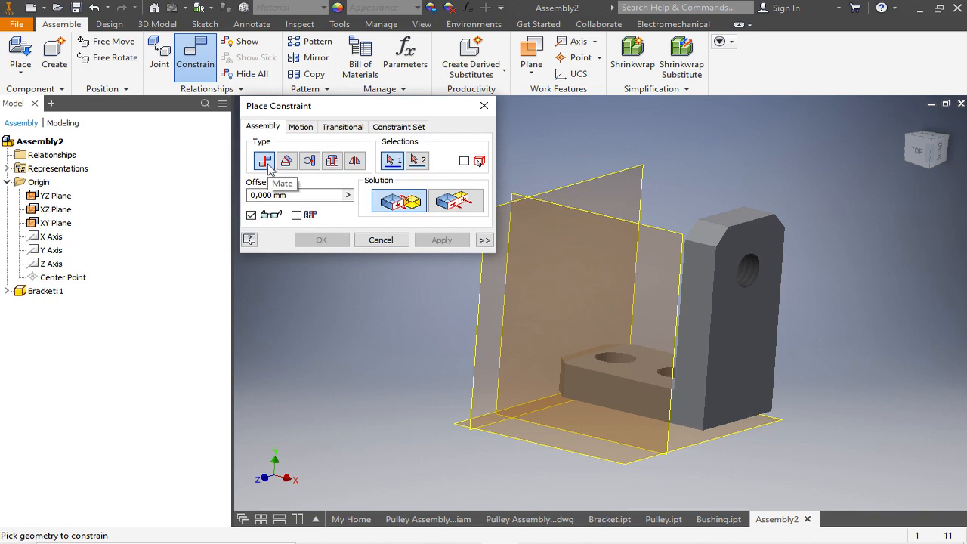
pyautogui.click(767, 242)
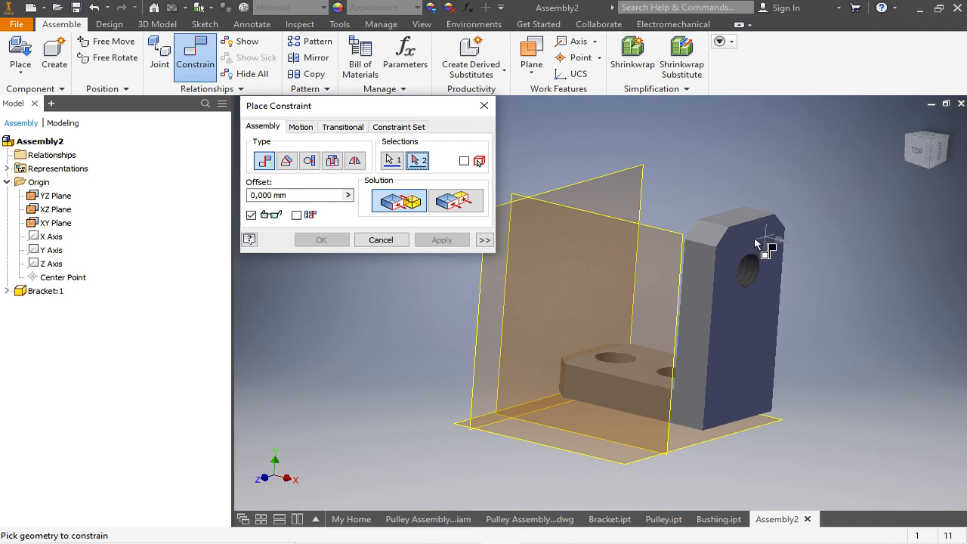
pyautogui.click(610, 177)
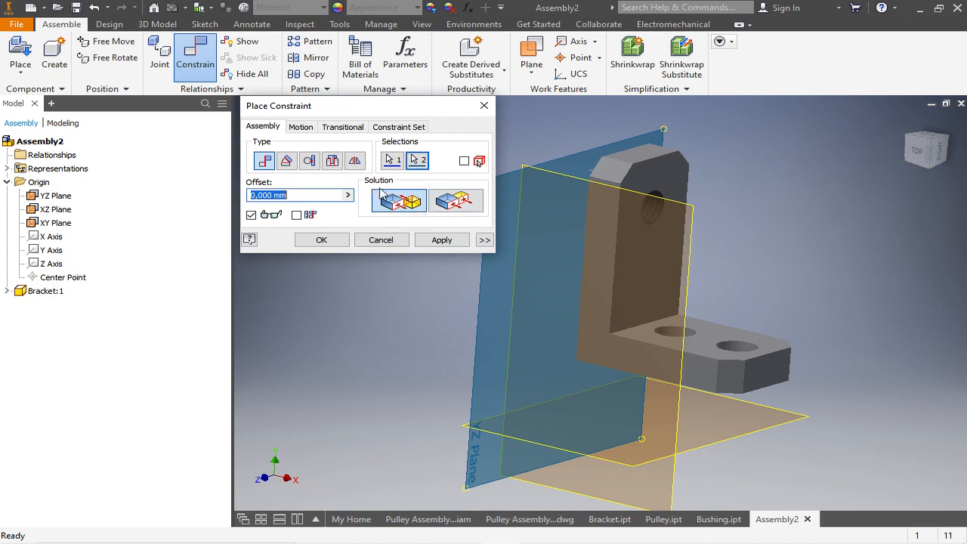
pyautogui.click(458, 207)
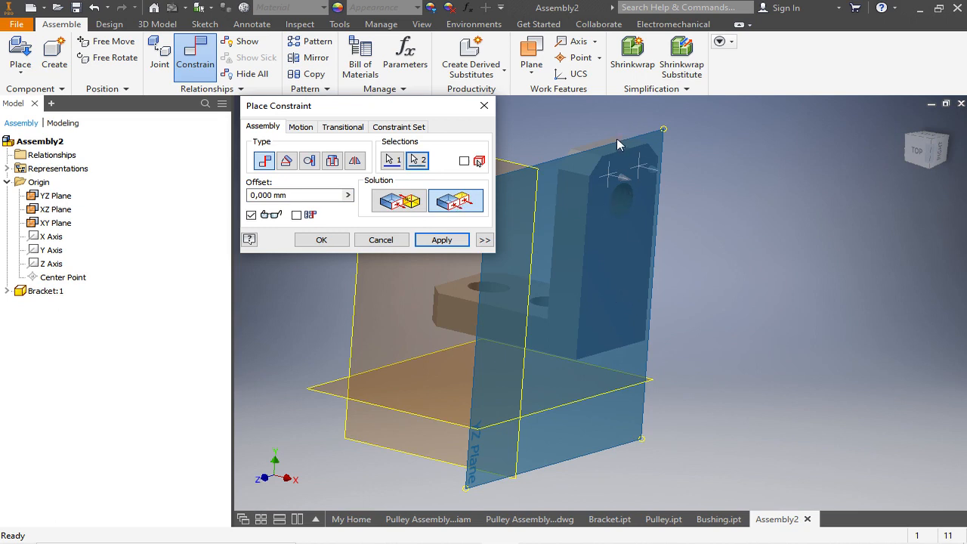
pyautogui.click(442, 240)
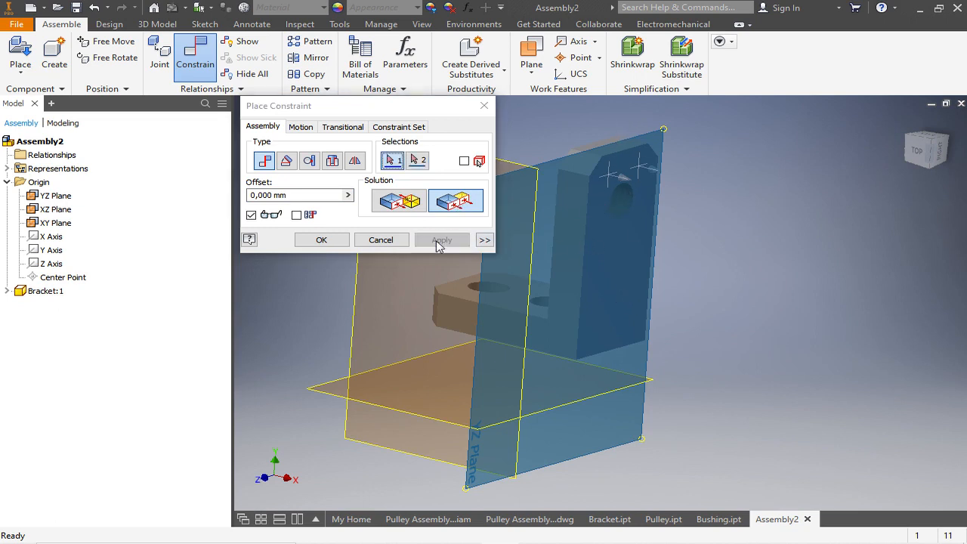
# Pair the bracket's underside with the assembly's XZ plane using the Mate solution at 0 mm offset.
pyautogui.scroll(-5, 803, 263)
pyautogui.keyDown('shift'); pyautogui.moveTo(805, 262); pyautogui.dragTo(677, 260, button='middle'); pyautogui.keyUp('shift')
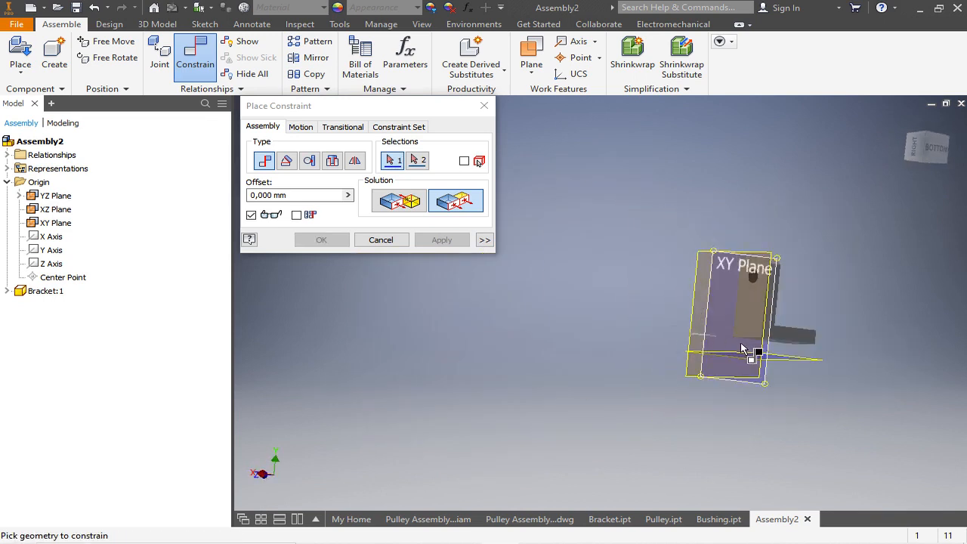
pyautogui.scroll(5, 827, 345)
pyautogui.scroll(-3, 825, 323)
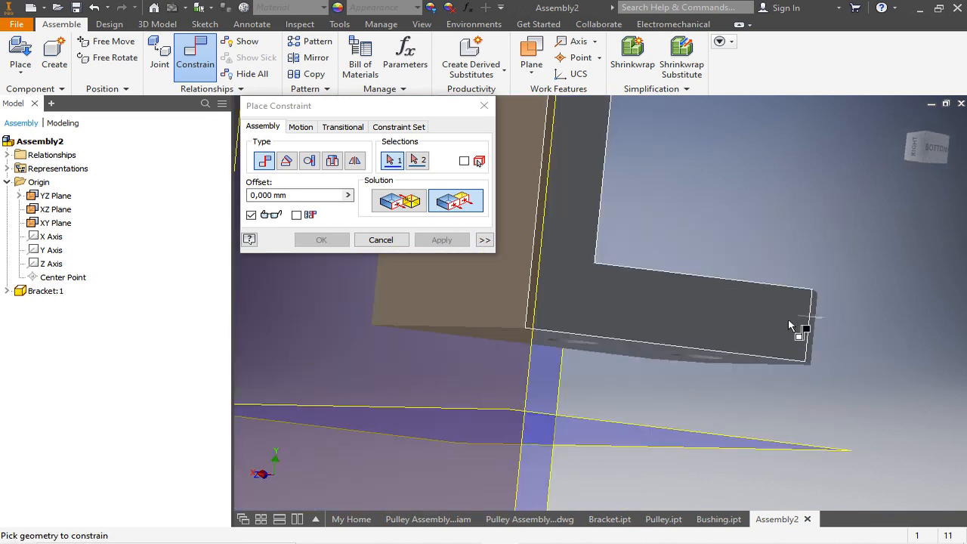
pyautogui.click(654, 360)
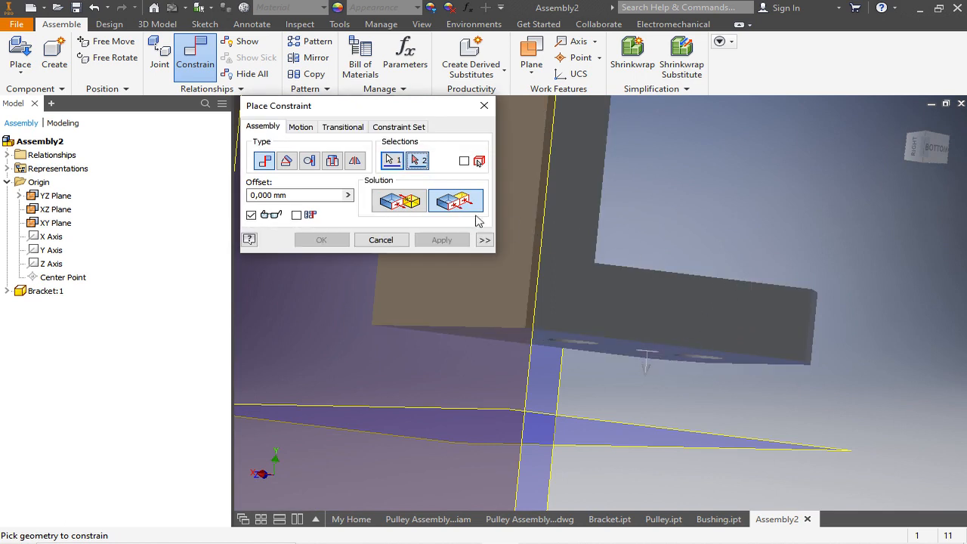
pyautogui.click(395, 160)
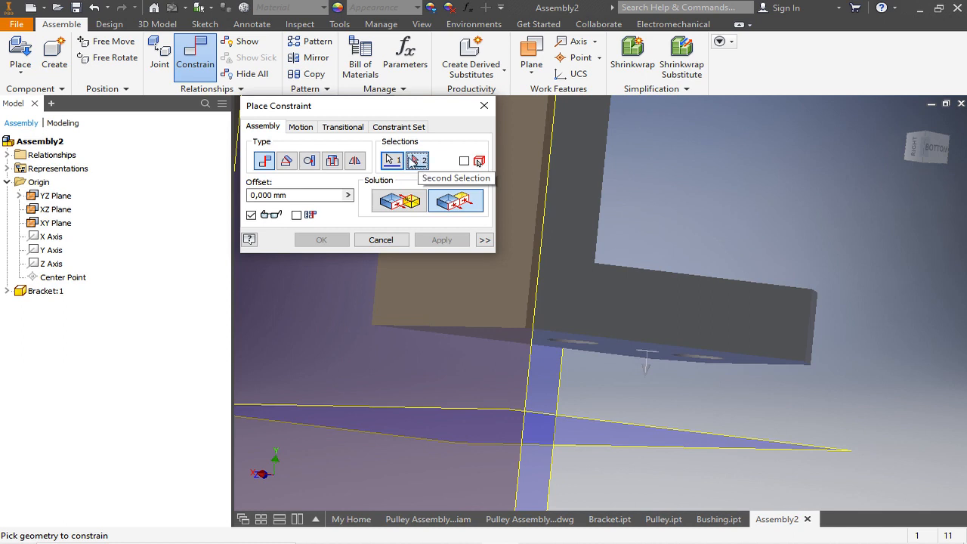
pyautogui.click(412, 168)
pyautogui.keyDown('shift'); pyautogui.moveTo(647, 173); pyautogui.dragTo(773, 205, button='middle'); pyautogui.keyUp('shift')
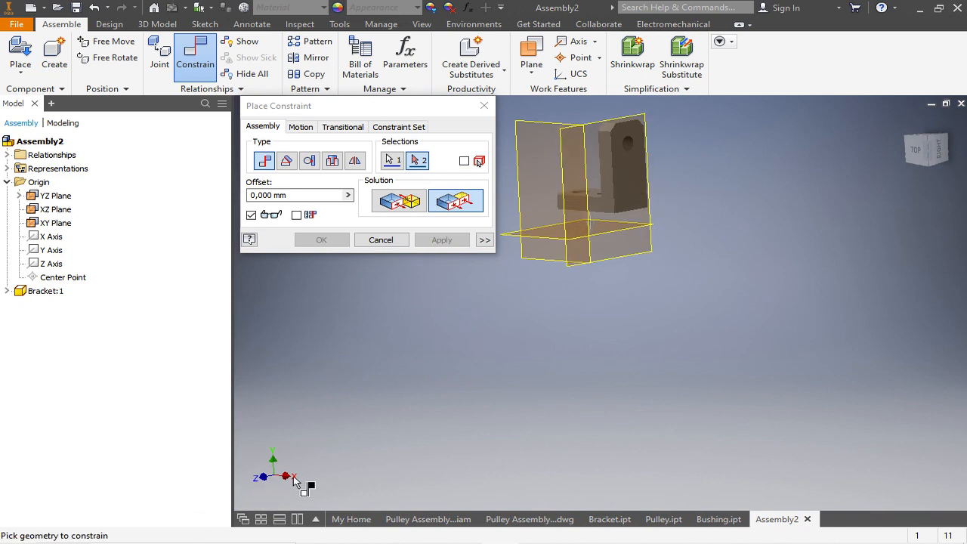
pyautogui.scroll(5, 529, 237)
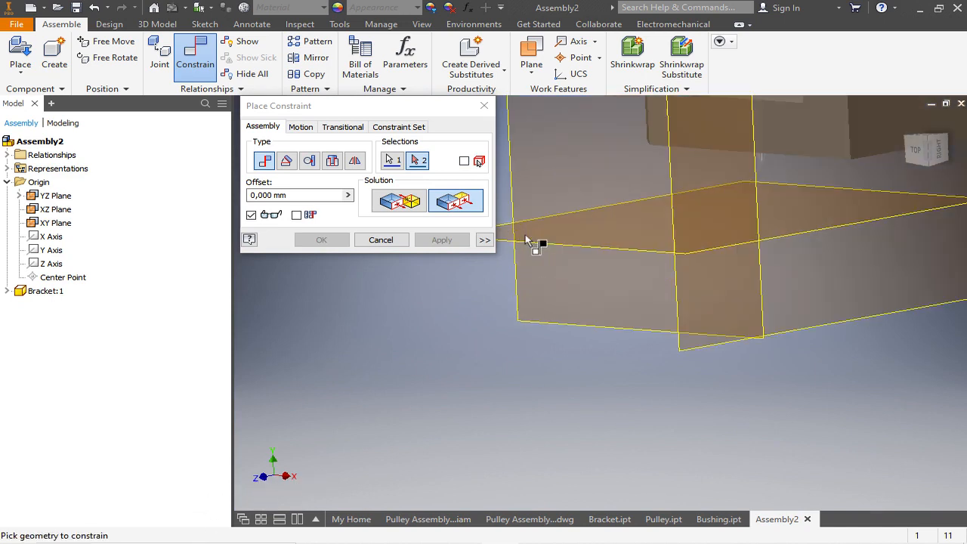
pyautogui.click(568, 251)
pyautogui.scroll(-5, 542, 288)
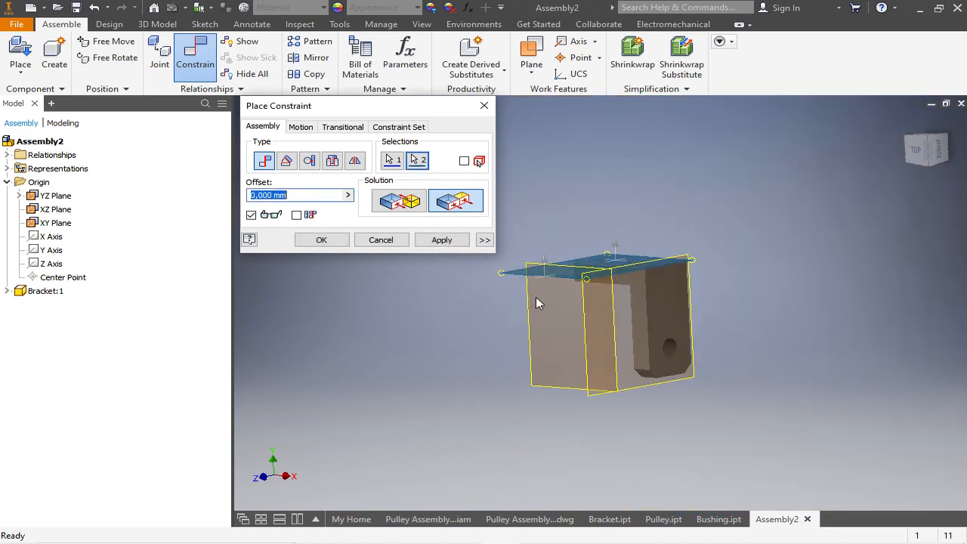
pyautogui.scroll(2, 618, 280)
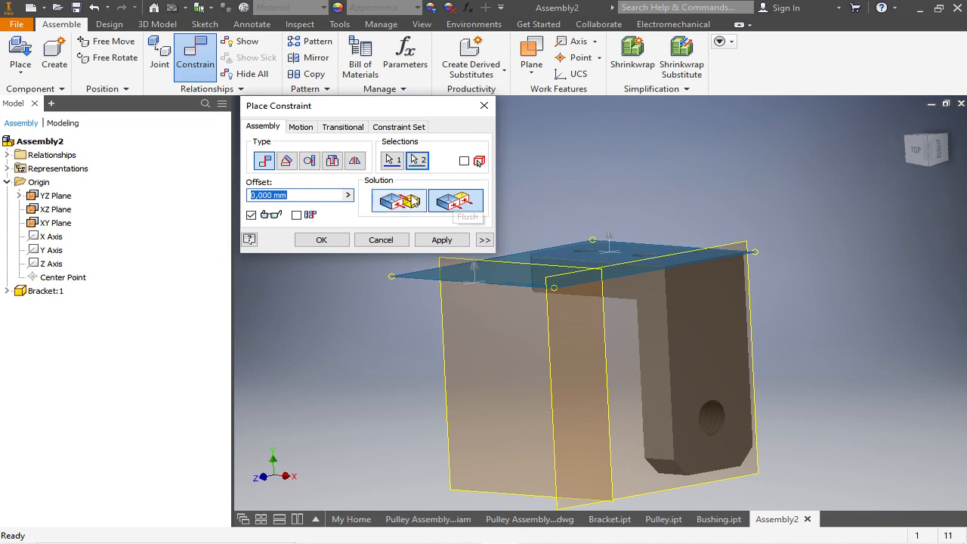
pyautogui.click(408, 205)
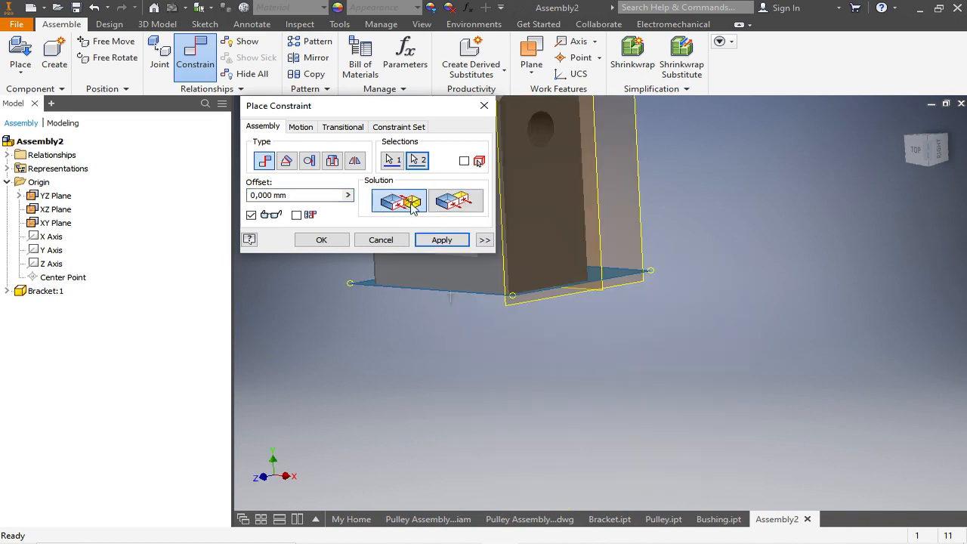
# Compare the Flush and Mate solutions for the bracket's underside and apply the Mate constraint.
pyautogui.scroll(-3, 709, 315)
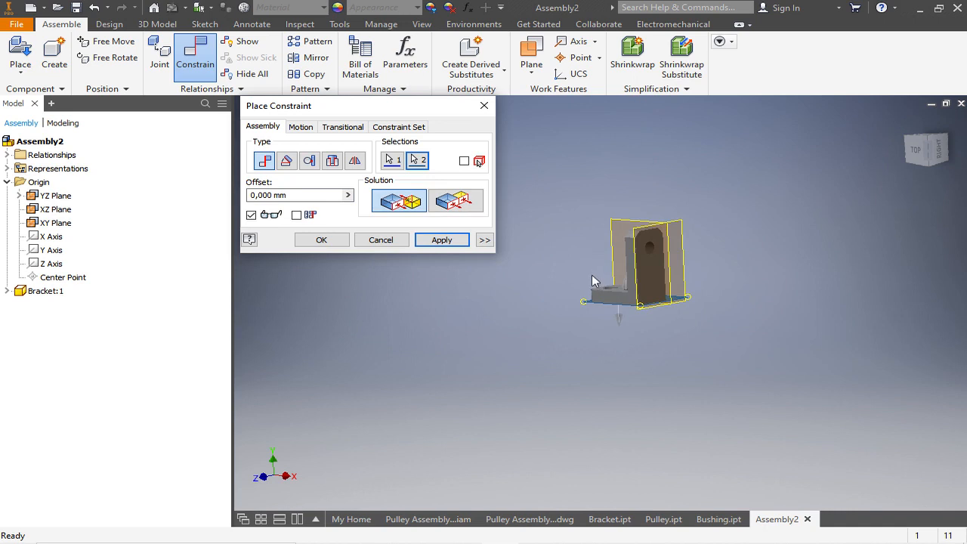
pyautogui.scroll(5, 593, 281)
pyautogui.click(458, 203)
pyautogui.click(416, 207)
pyautogui.click(446, 207)
pyautogui.click(414, 207)
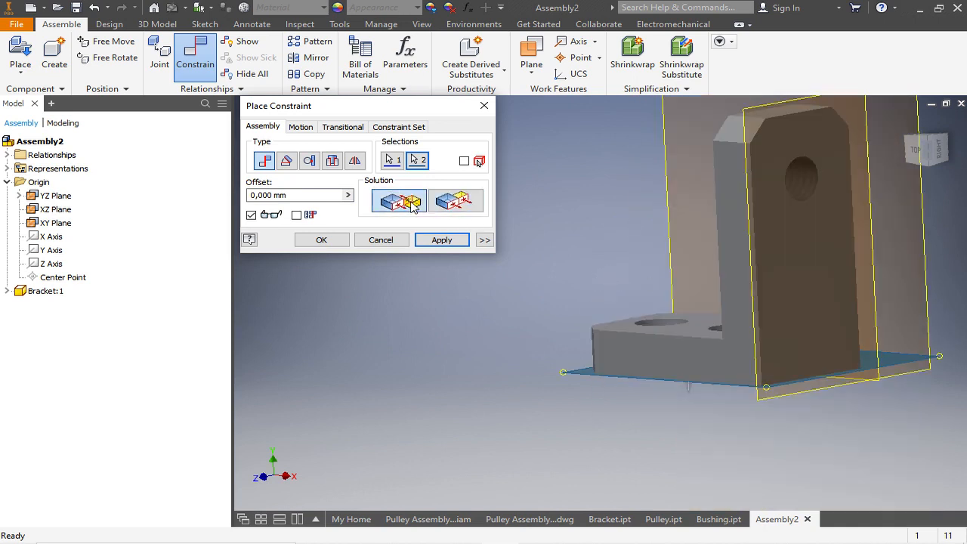
pyautogui.scroll(-3, 508, 415)
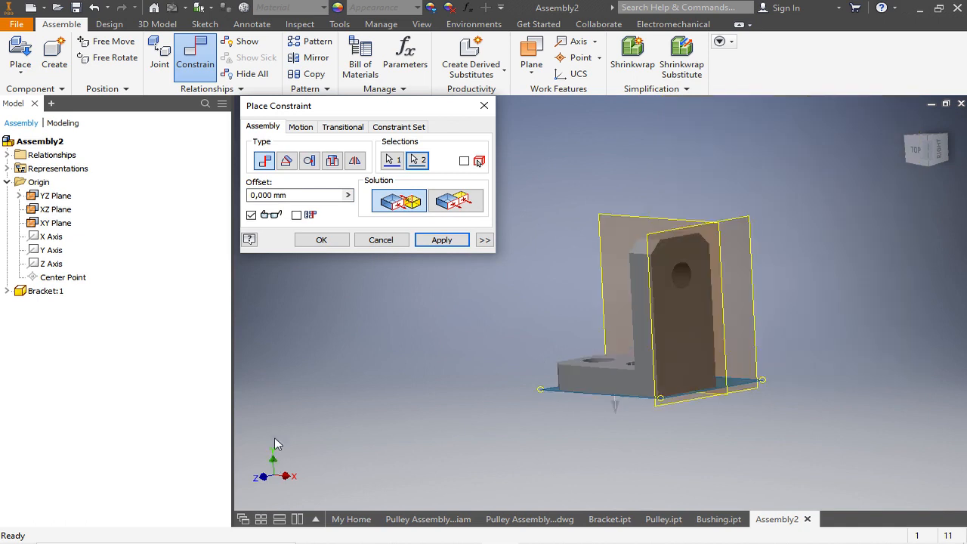
pyautogui.keyDown('shift'); pyautogui.moveTo(268, 379); pyautogui.dragTo(637, 380, button='middle'); pyautogui.keyUp('shift')
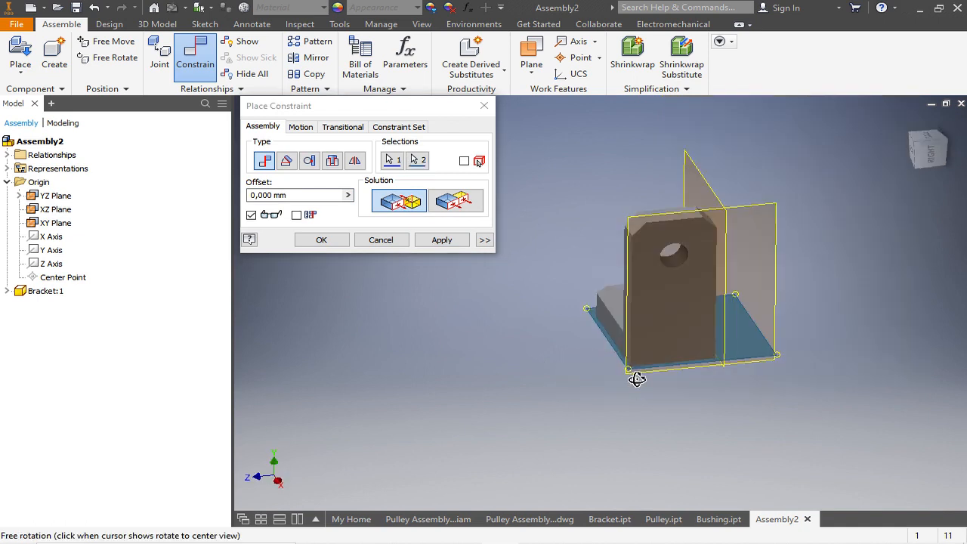
pyautogui.click(442, 240)
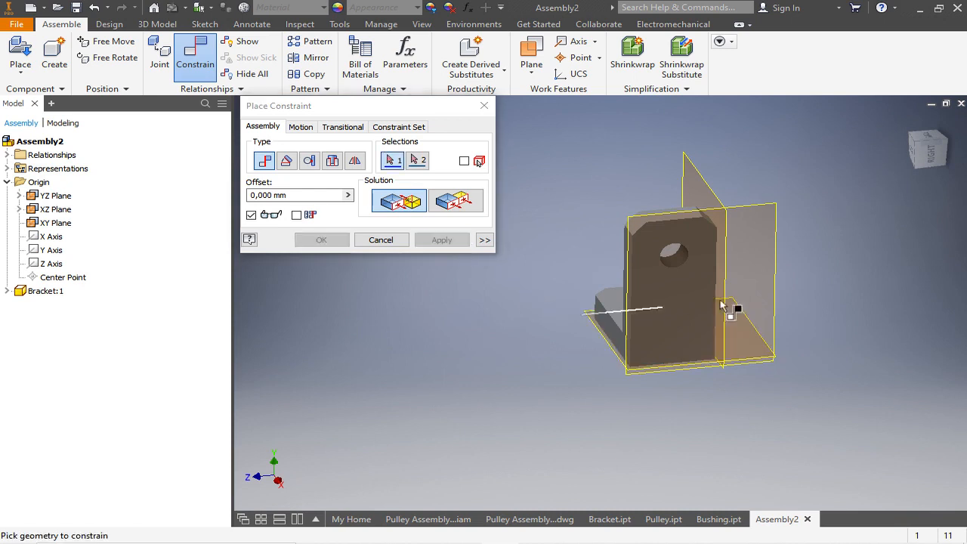
# Finish placing constraints and slide the bracket back and forth to check its remaining freedom of movement.
pyautogui.scroll(3, 745, 212)
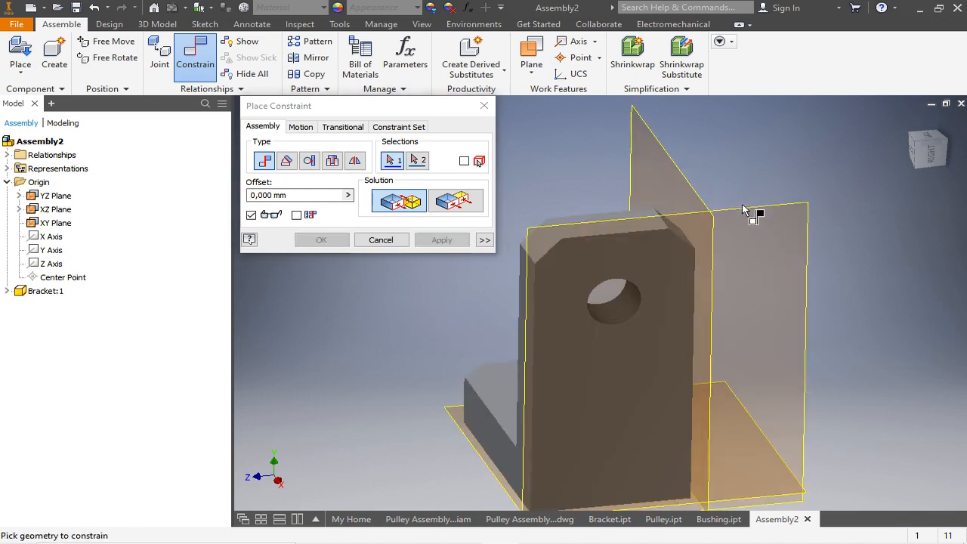
pyautogui.click(485, 105)
pyautogui.scroll(-3, 339, 362)
pyautogui.moveTo(469, 327); pyautogui.dragTo(530, 357)
pyautogui.scroll(-3, 559, 242)
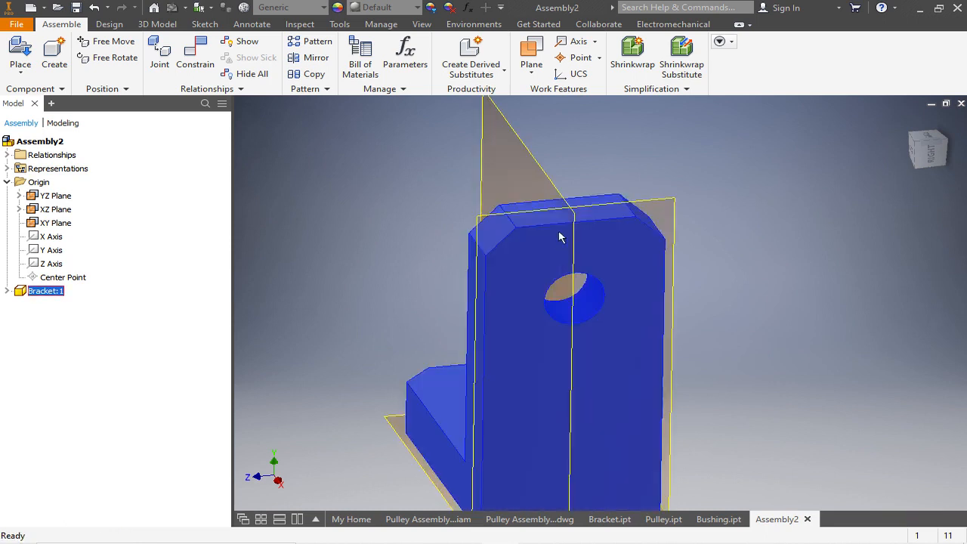
pyautogui.moveTo(519, 256); pyautogui.dragTo(532, 261)
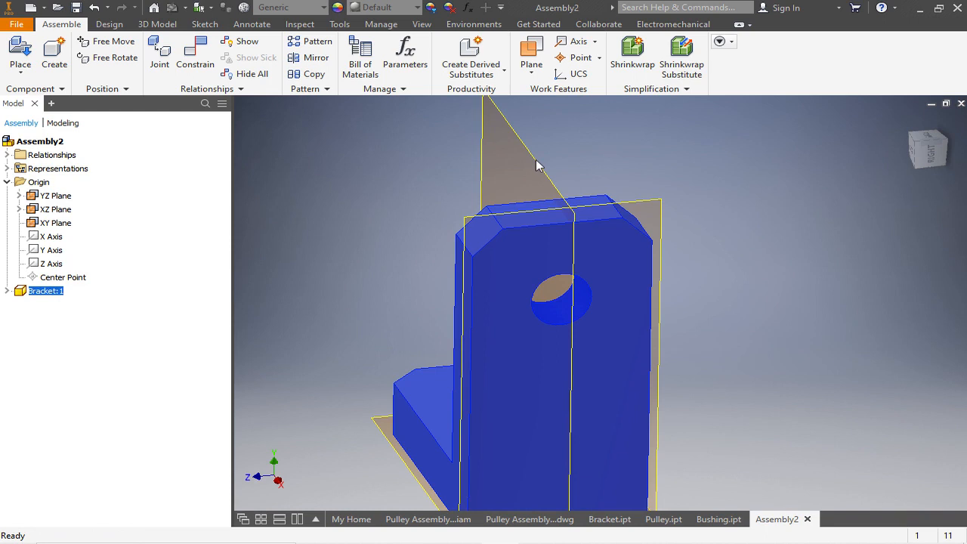
pyautogui.scroll(3, 518, 270)
pyautogui.moveTo(519, 270); pyautogui.dragTo(496, 261)
pyautogui.keyDown('shift'); pyautogui.moveTo(653, 263); pyautogui.dragTo(664, 273, button='middle'); pyautogui.keyUp('shift')
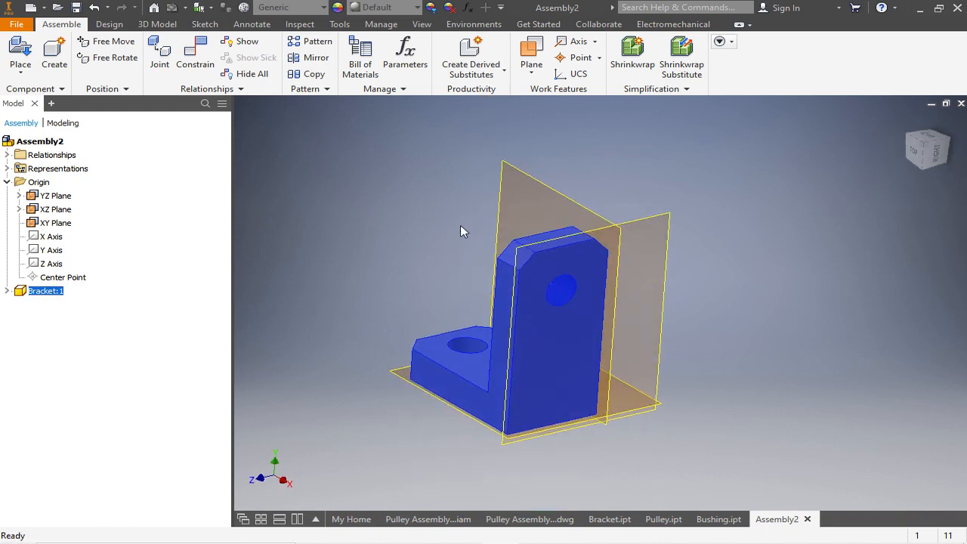
# Constrain the bracket's own XY plane flush with the assembly's XY plane at 0 mm offset.
pyautogui.click(199, 54)
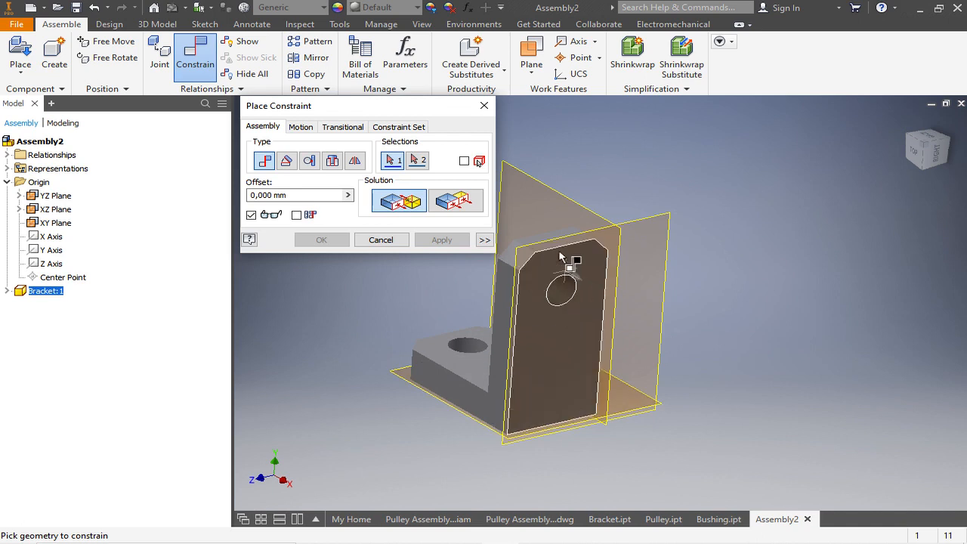
pyautogui.click(7, 292)
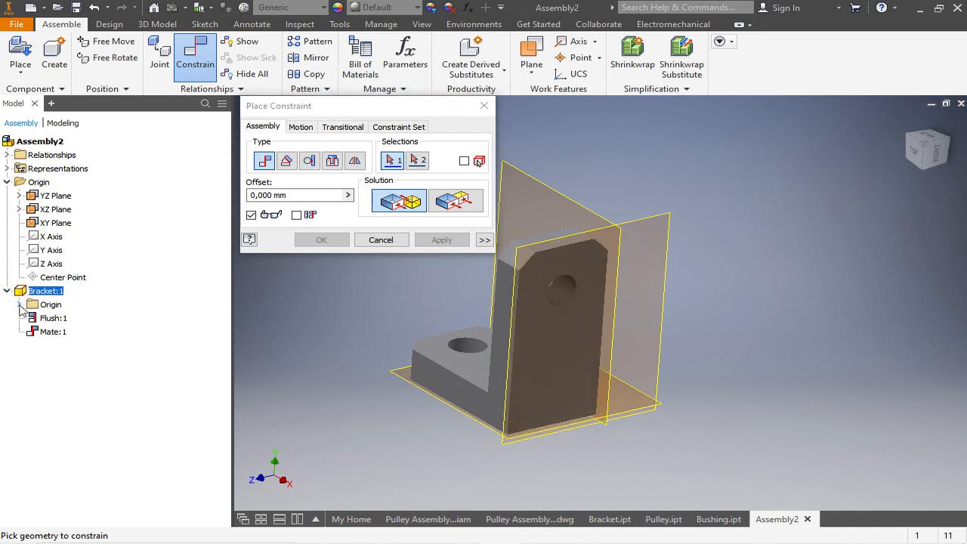
pyautogui.click(20, 305)
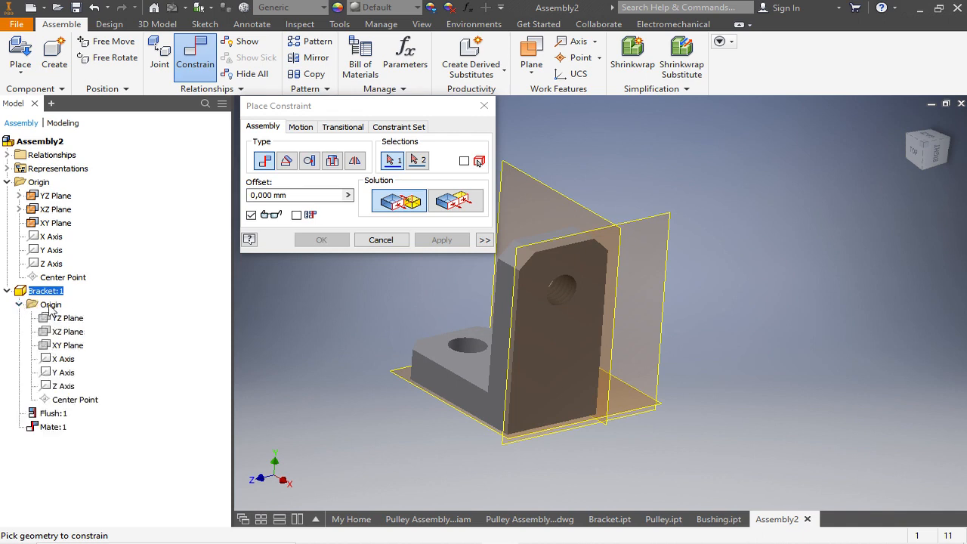
pyautogui.click(64, 347)
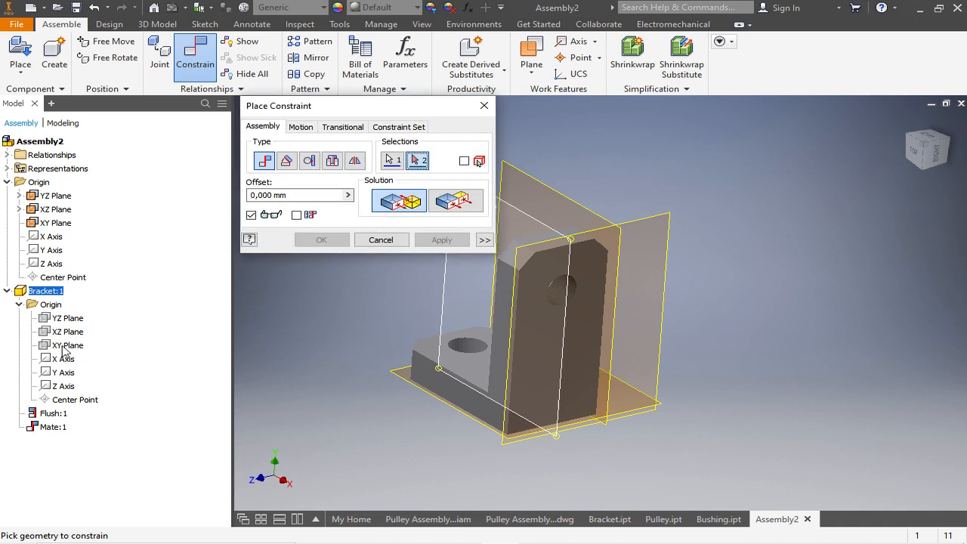
pyautogui.click(552, 193)
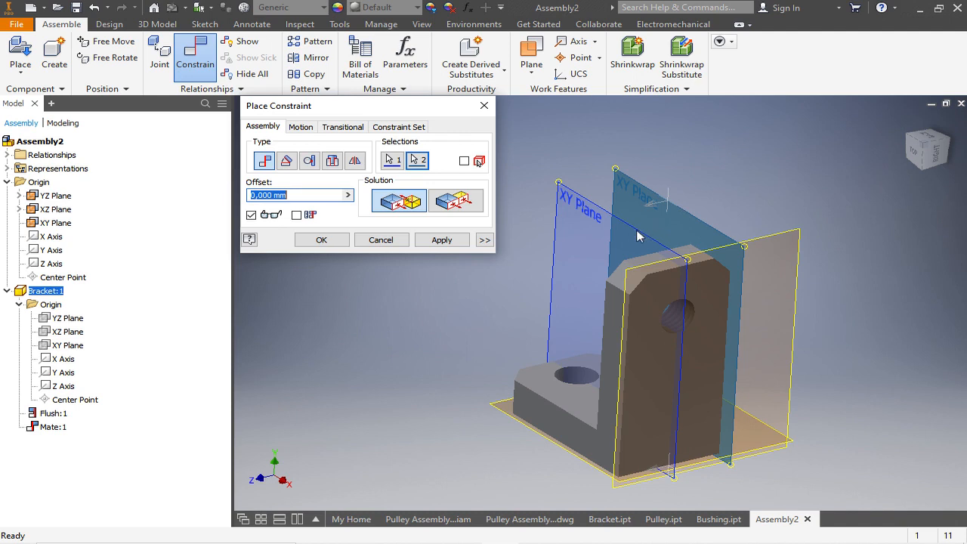
pyautogui.click(456, 204)
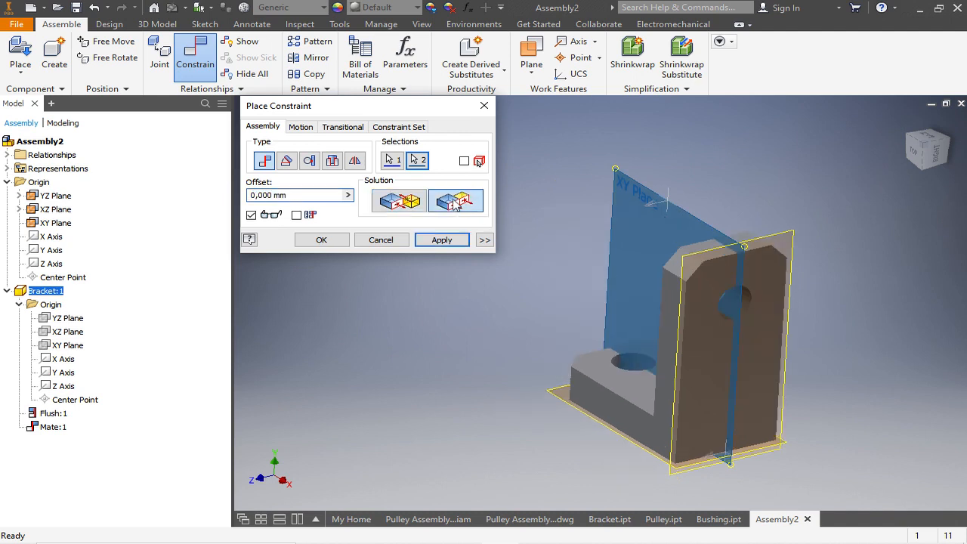
pyautogui.click(442, 240)
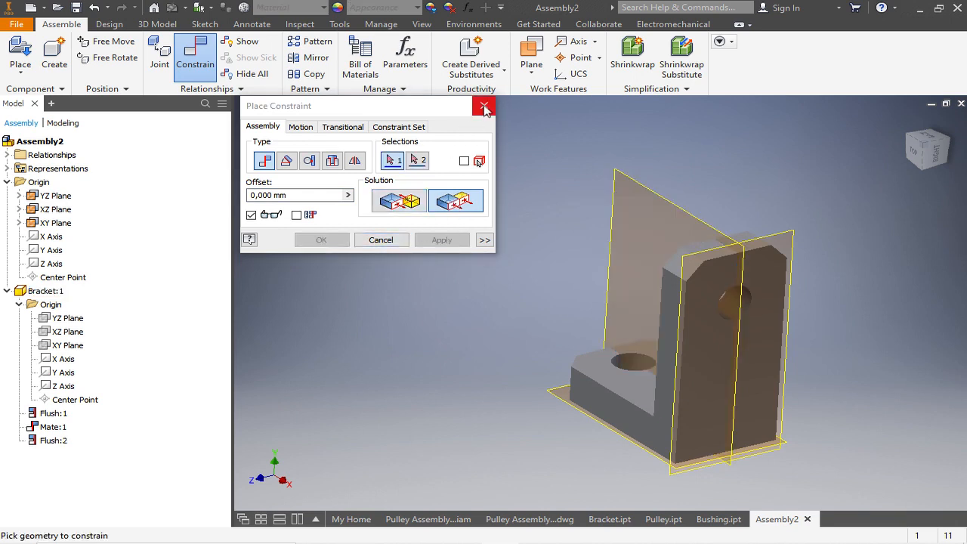
pyautogui.click(485, 105)
# Try to move the bracket to test its three constraints, and collapse its entry in the model tree.
pyautogui.moveTo(697, 321); pyautogui.dragTo(524, 360)
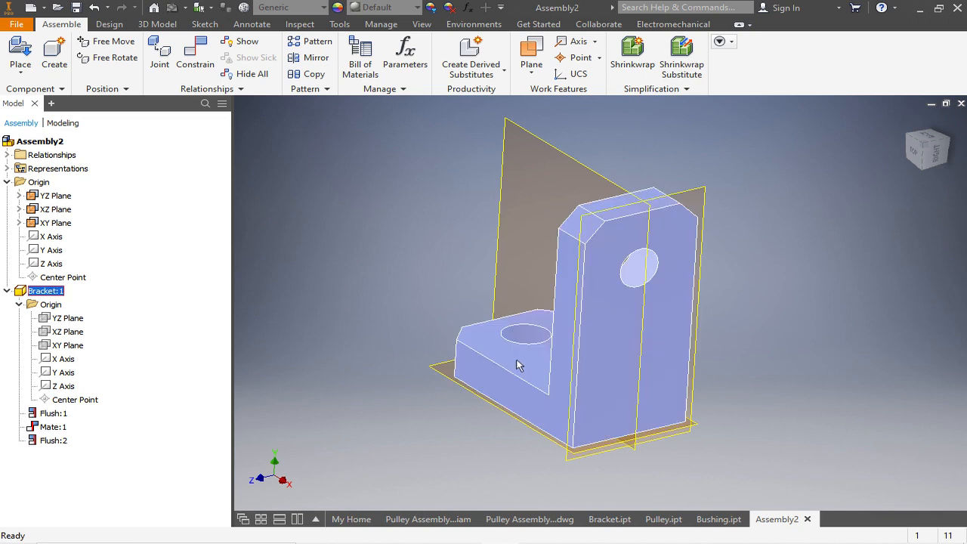
pyautogui.click(7, 291)
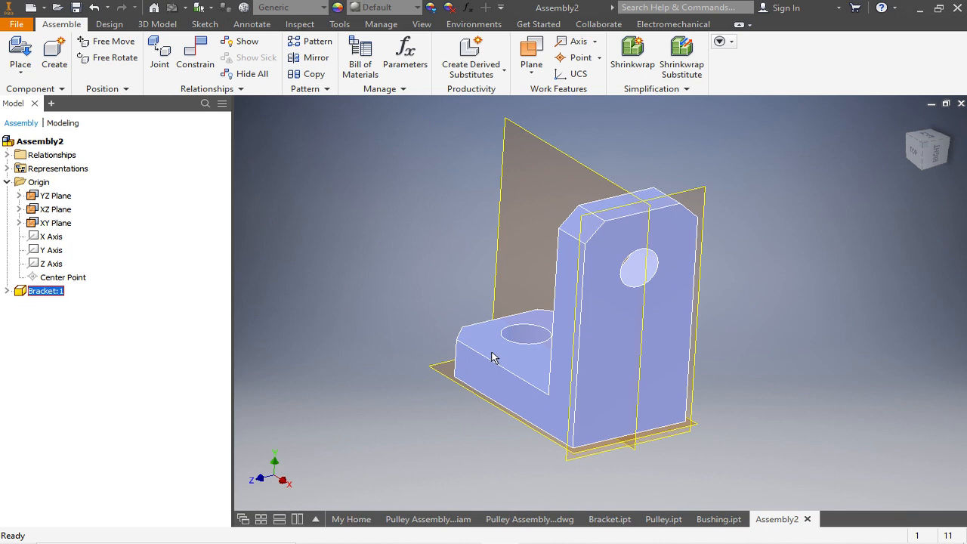
pyautogui.click(790, 299)
pyautogui.click(655, 251)
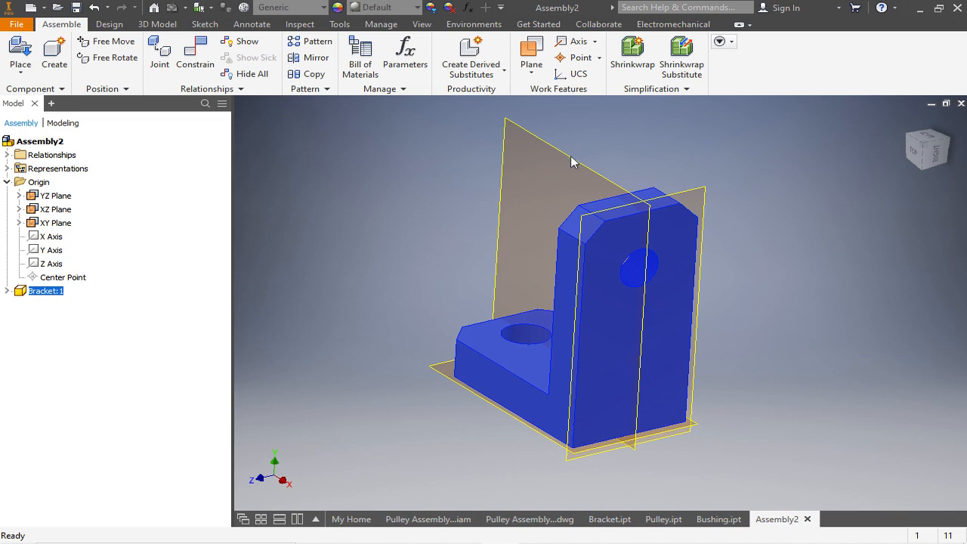
# Hide the assembly's YZ, XZ and XY origin planes together.
pyautogui.click(59, 197)
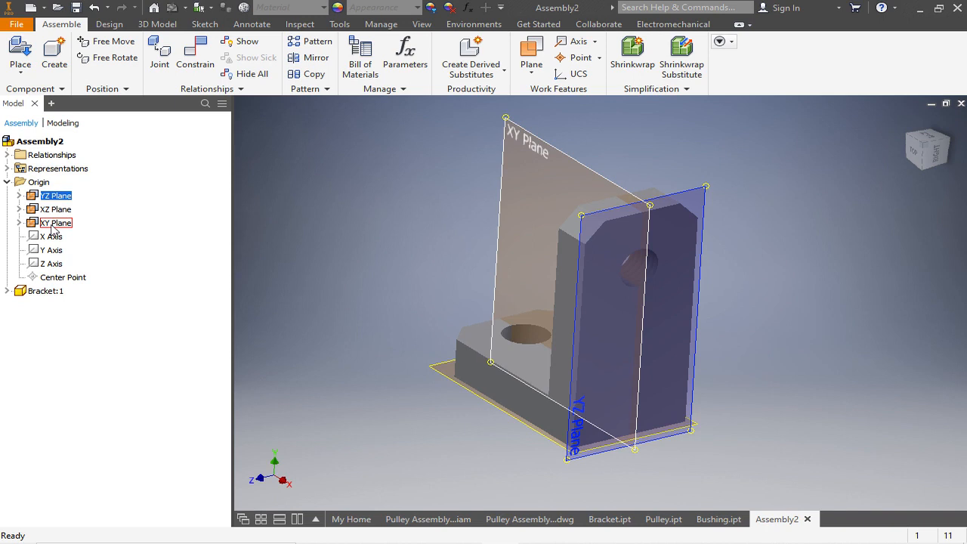
pyautogui.keyDown('shift'); pyautogui.click(53, 225); pyautogui.keyUp('shift')
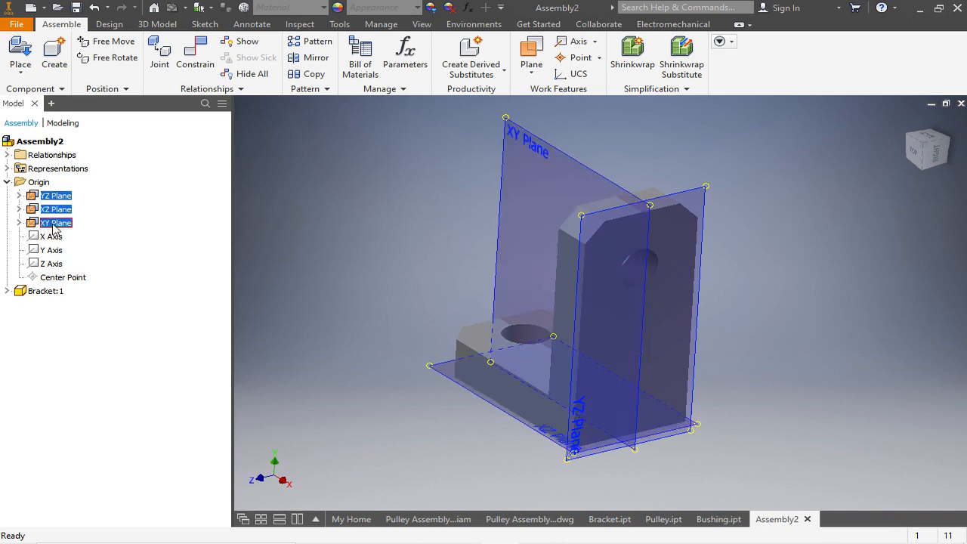
pyautogui.press('Escape')
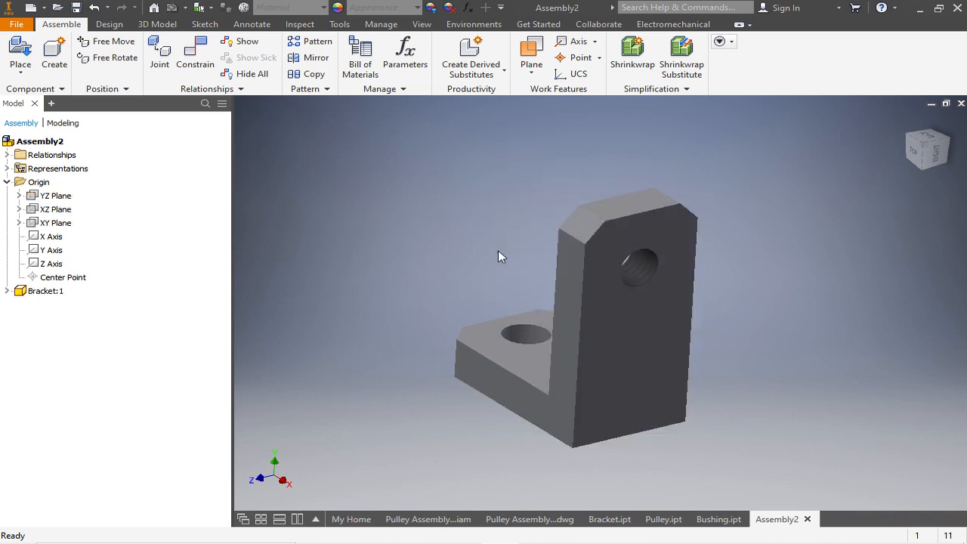
# Save the assembly file as Pulley Assembly in the Pulley Assemly folder.
pyautogui.keyDown('shift'); pyautogui.moveTo(466, 243); pyautogui.dragTo(509, 241, button='middle'); pyautogui.keyUp('shift')
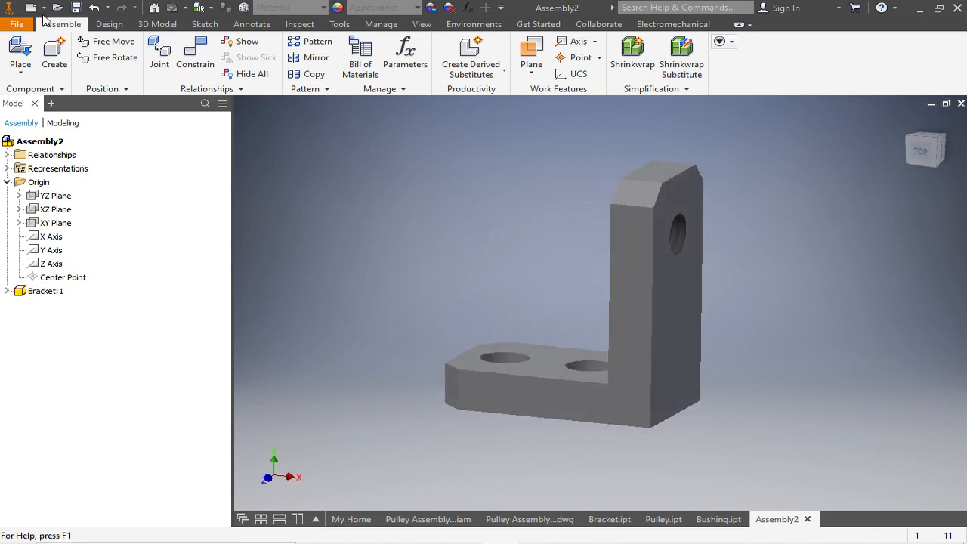
pyautogui.click(21, 26)
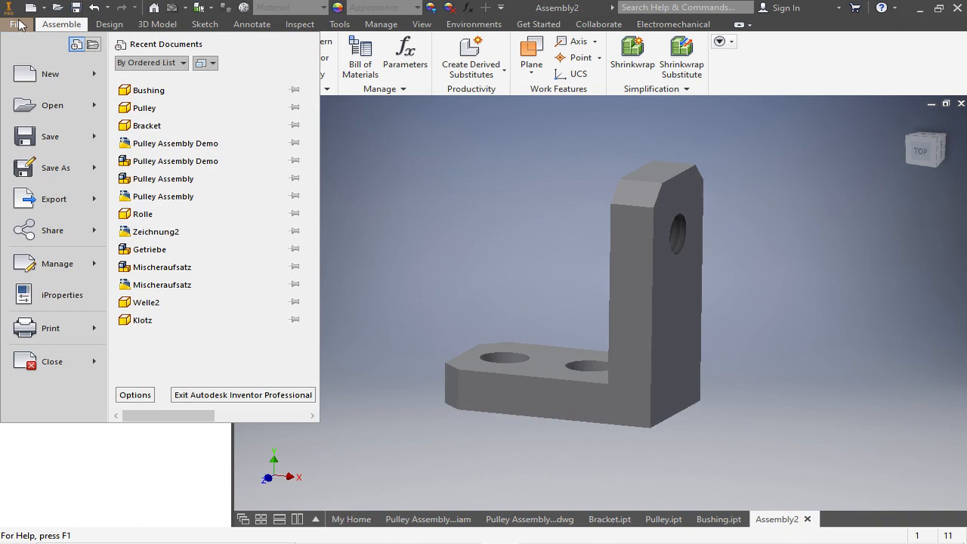
pyautogui.moveTo(59, 139)
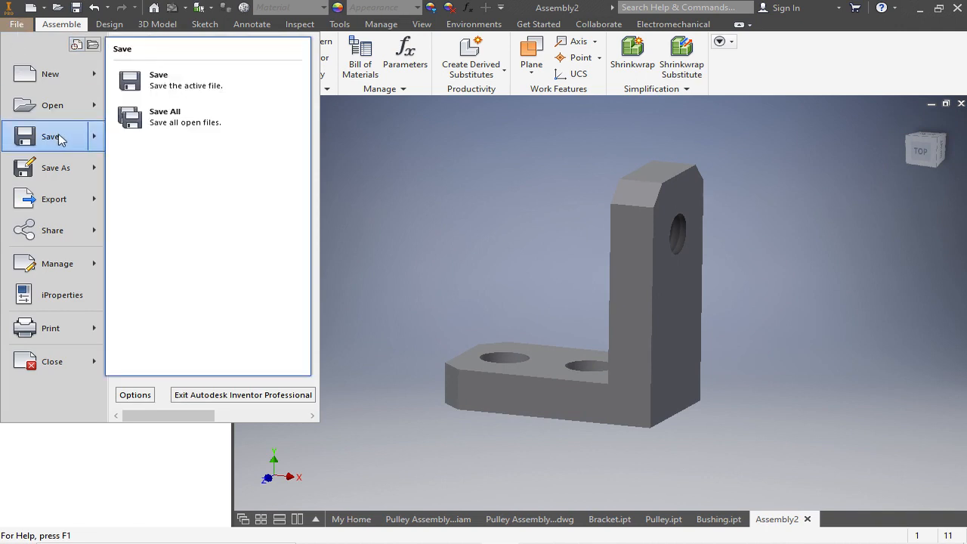
pyautogui.click(53, 140)
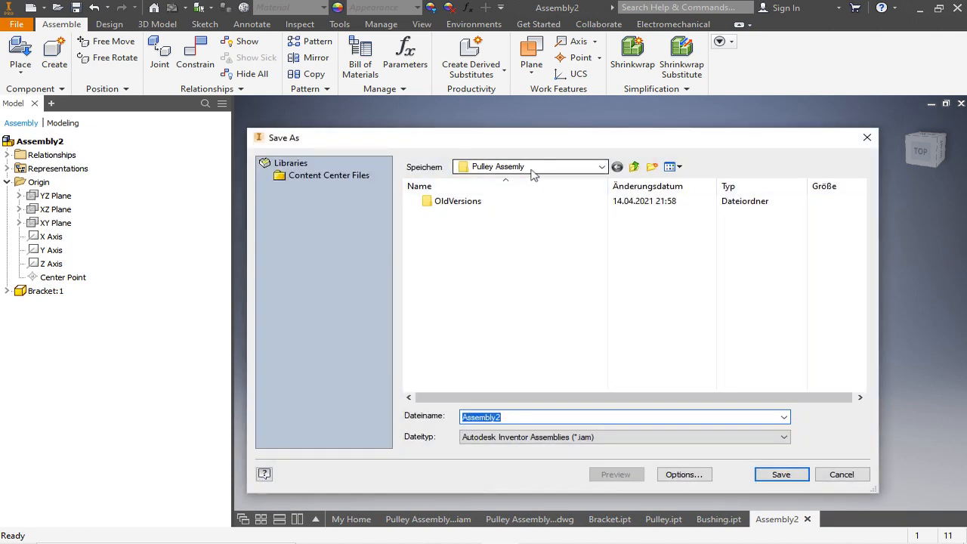
pyautogui.click(523, 417)
pyautogui.moveTo(507, 417); pyautogui.dragTo(453, 419)
pyautogui.write('Pulley Ass')
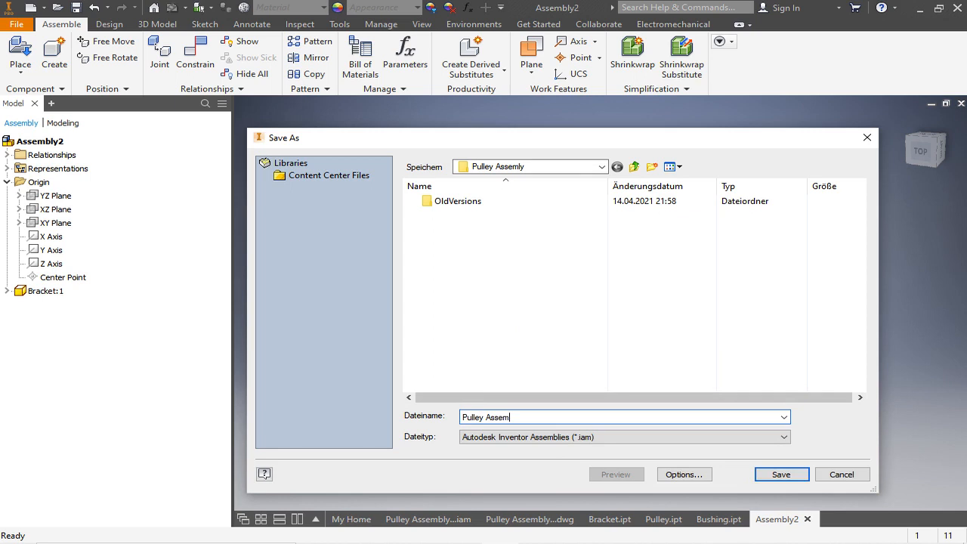
pyautogui.write('embly')
pyautogui.click(782, 474)
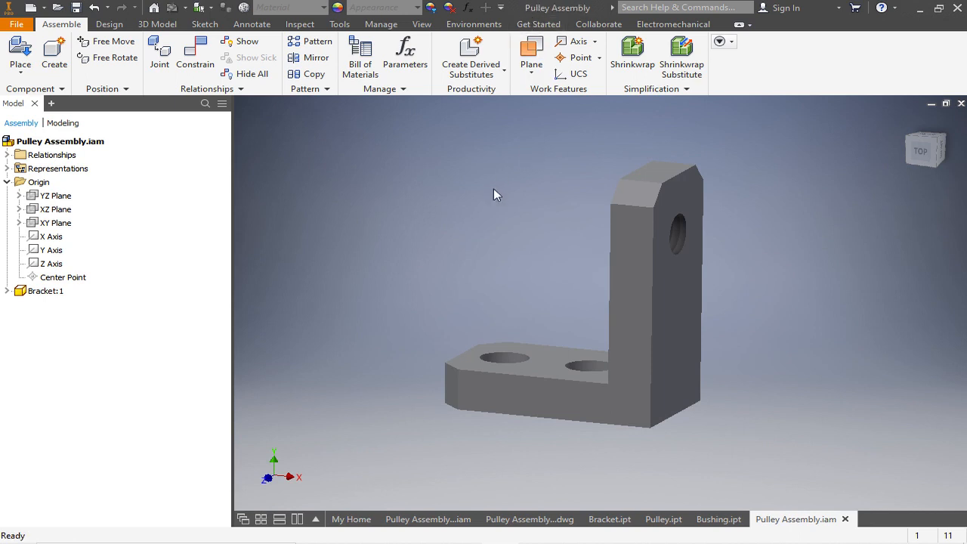
# Place one Bushing component in the assembly and position it beside the upper part of the bracket.
pyautogui.keyDown('shift'); pyautogui.moveTo(471, 203); pyautogui.dragTo(479, 224, button='middle'); pyautogui.keyUp('shift')
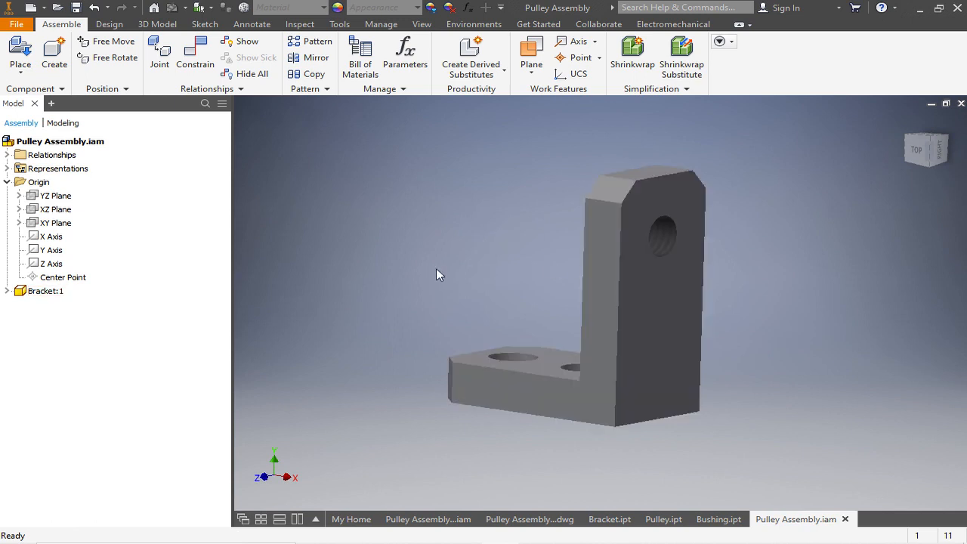
pyautogui.click(21, 72)
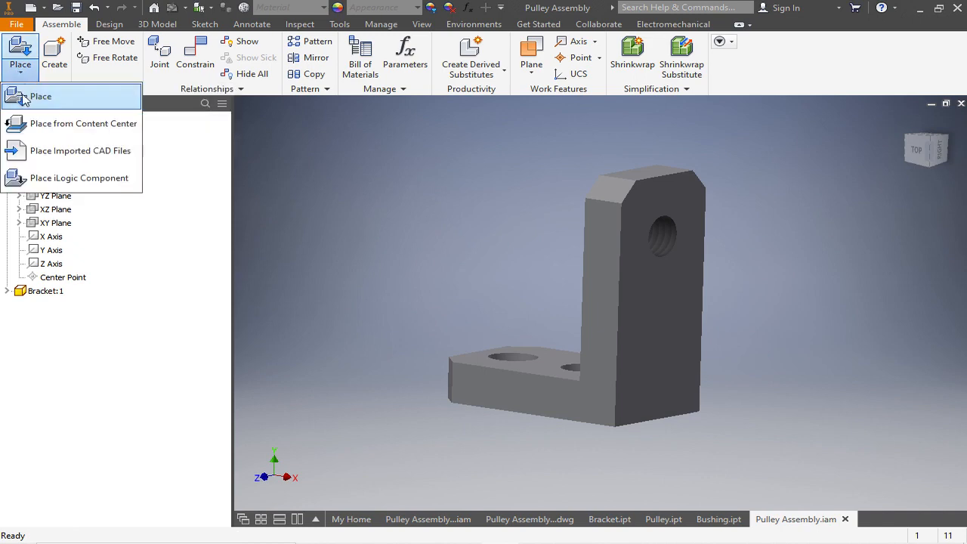
pyautogui.click(23, 96)
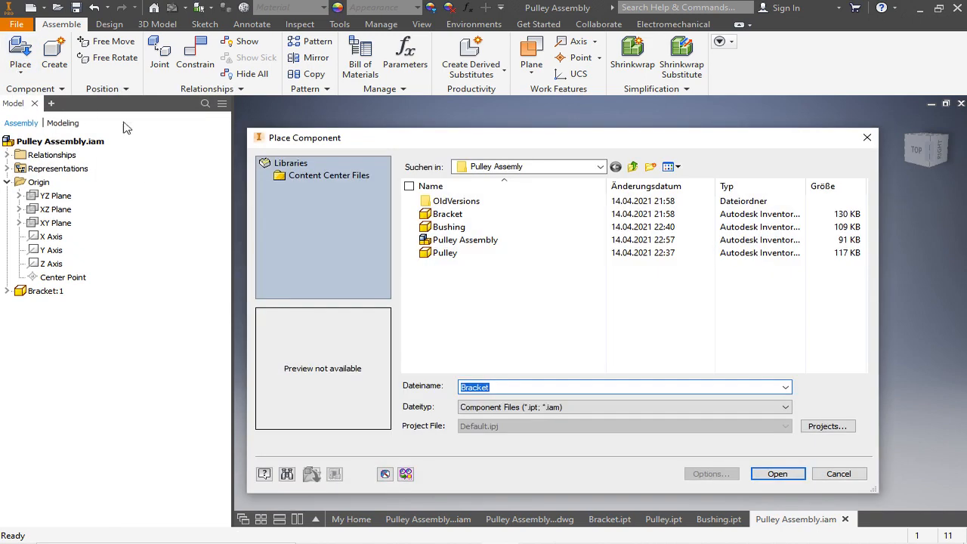
pyautogui.click(451, 228)
pyautogui.click(787, 474)
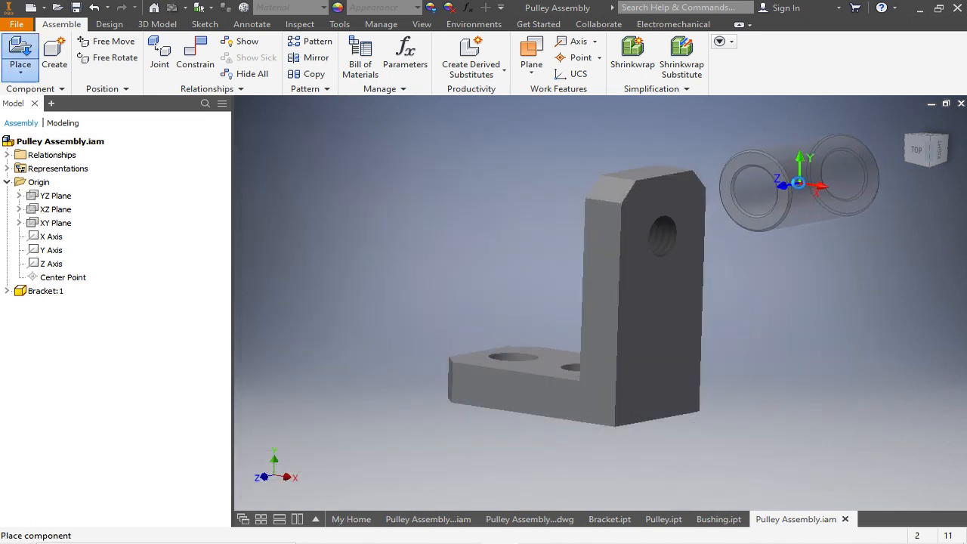
pyautogui.click(807, 188)
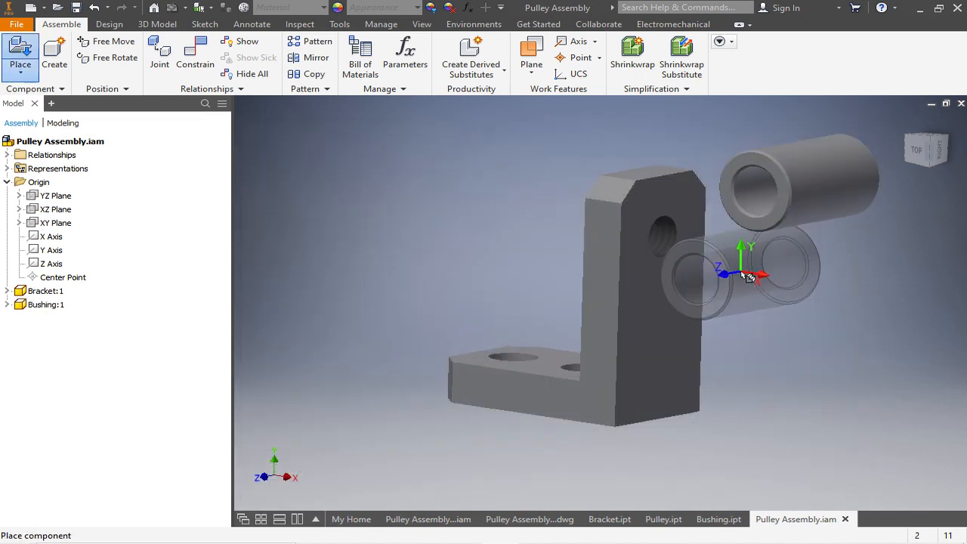
pyautogui.press('Escape')
pyautogui.moveTo(743, 227); pyautogui.dragTo(833, 209)
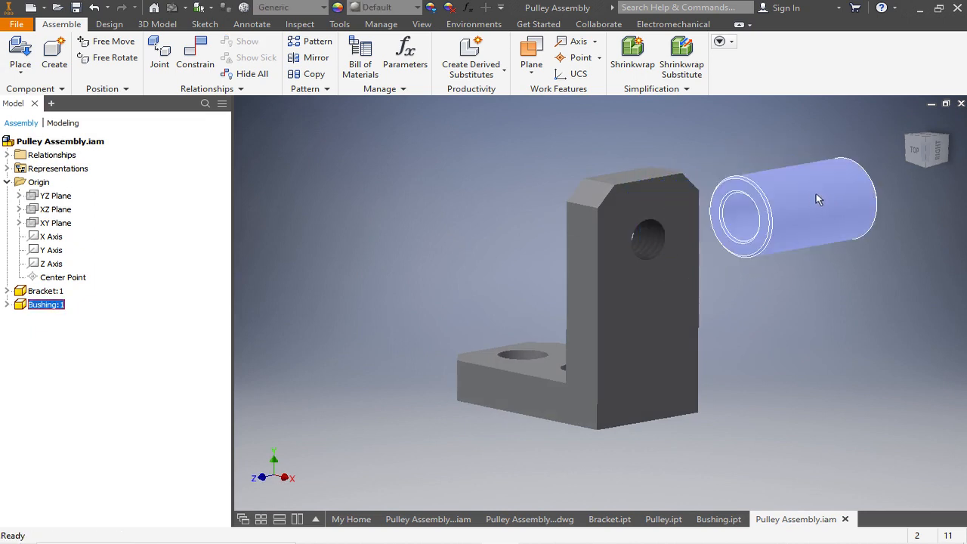
pyautogui.click(723, 154)
# Mate the bushing's bore axis to the axis of the bracket's threaded hole with 0 mm offset.
pyautogui.scroll(3, 829, 187)
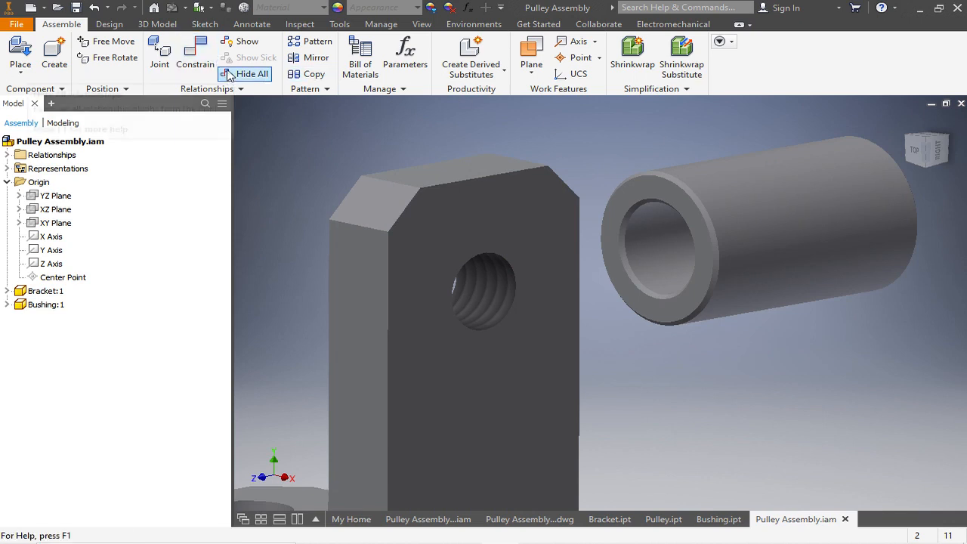
pyautogui.click(196, 51)
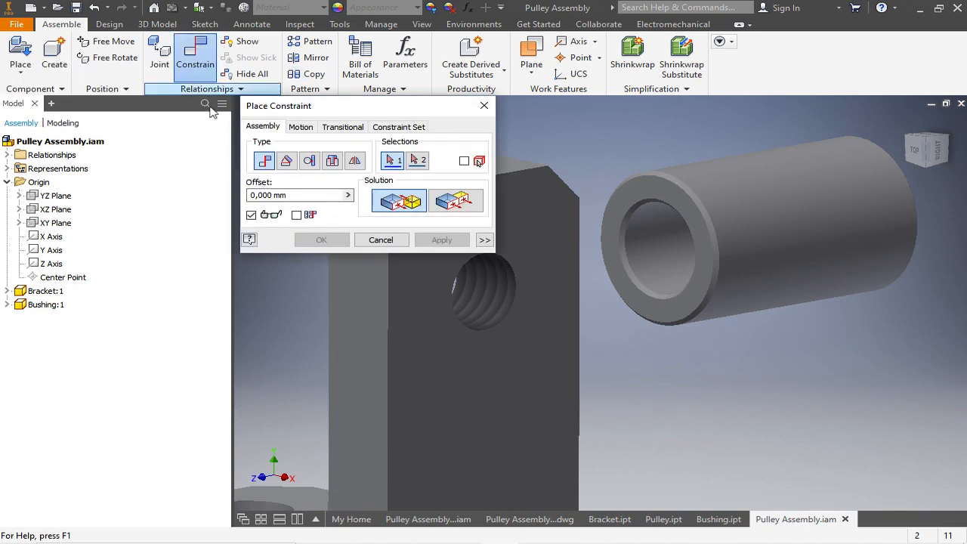
pyautogui.scroll(-3, 739, 269)
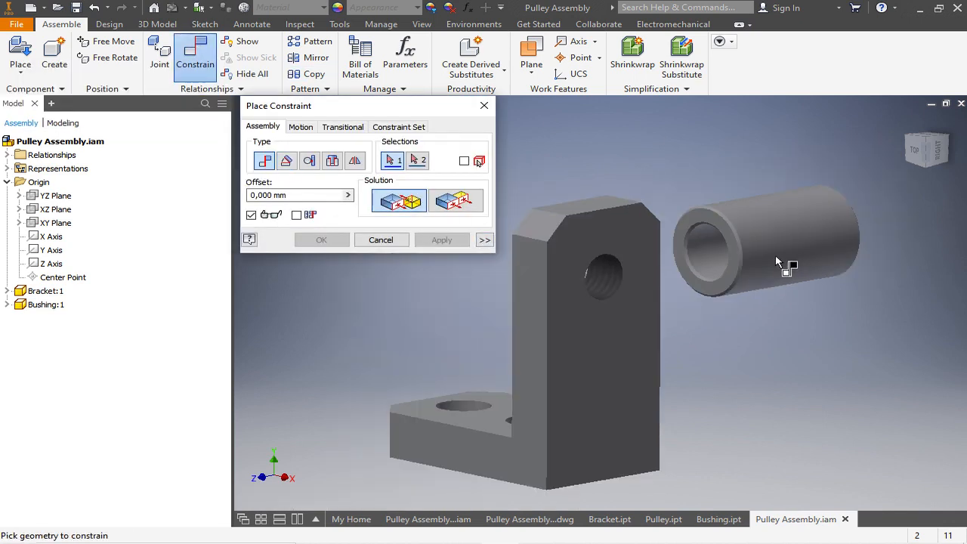
pyautogui.click(719, 252)
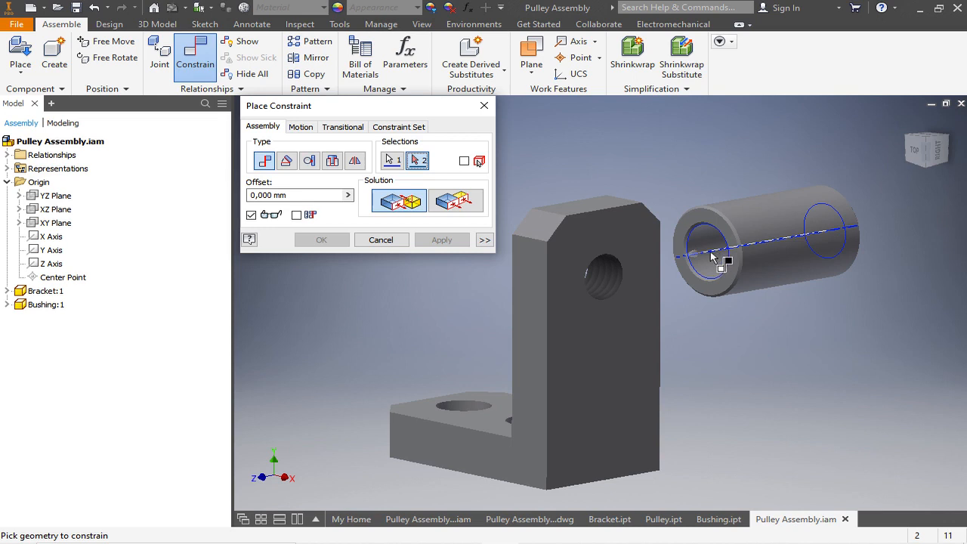
pyautogui.click(604, 281)
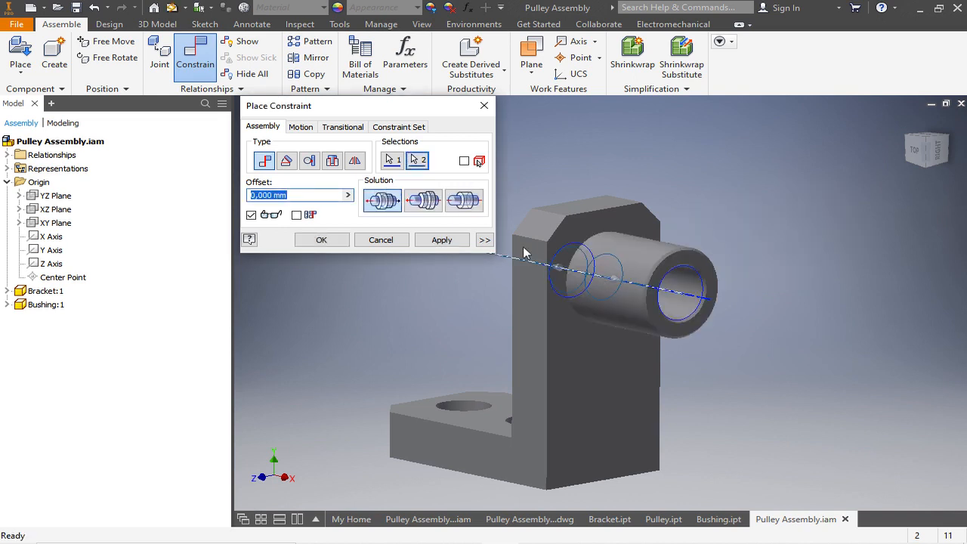
pyautogui.click(441, 239)
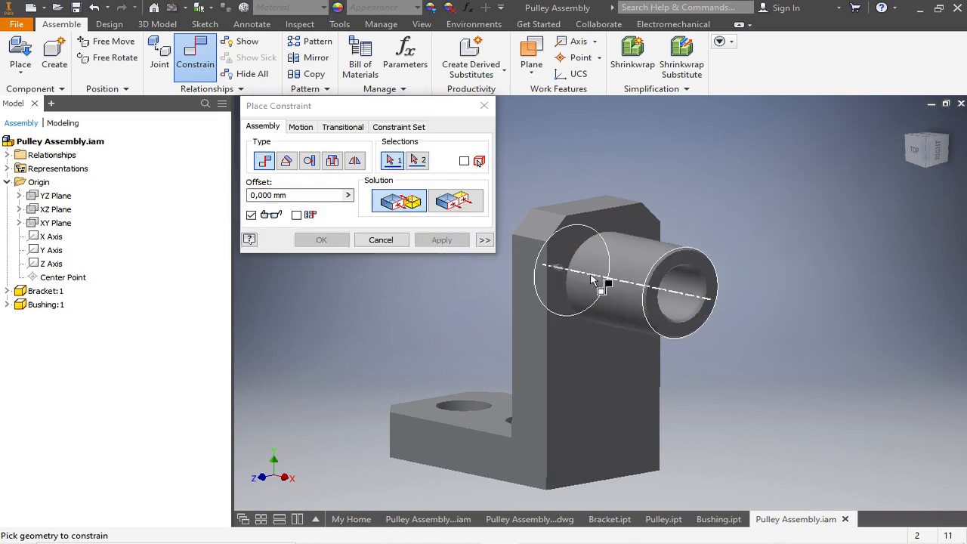
pyautogui.press('Escape')
# Slide the bushing along the hole axis until it stands clear of the bracket.
pyautogui.moveTo(615, 263); pyautogui.dragTo(768, 316)
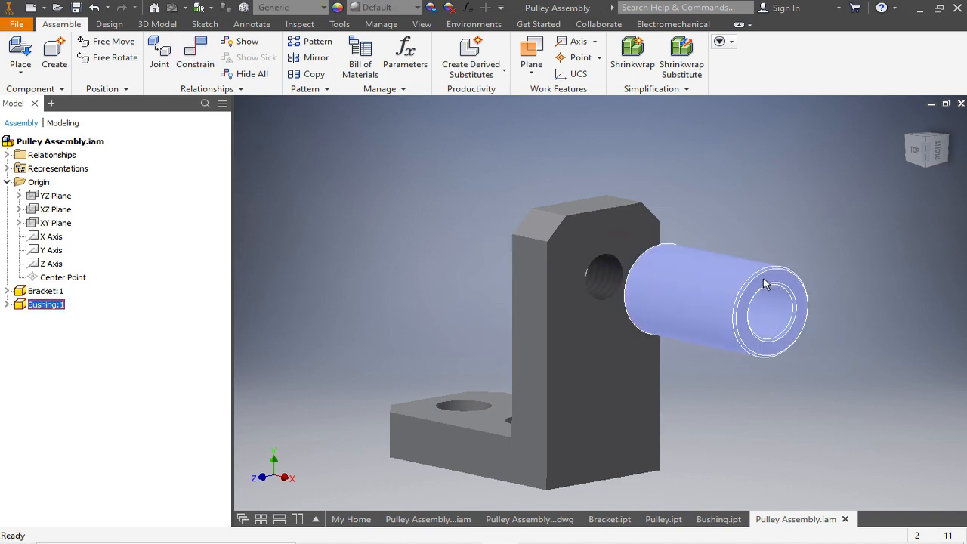
pyautogui.click(748, 299)
pyautogui.keyDown('shift'); pyautogui.moveTo(745, 295); pyautogui.dragTo(799, 204, button='middle'); pyautogui.keyUp('shift')
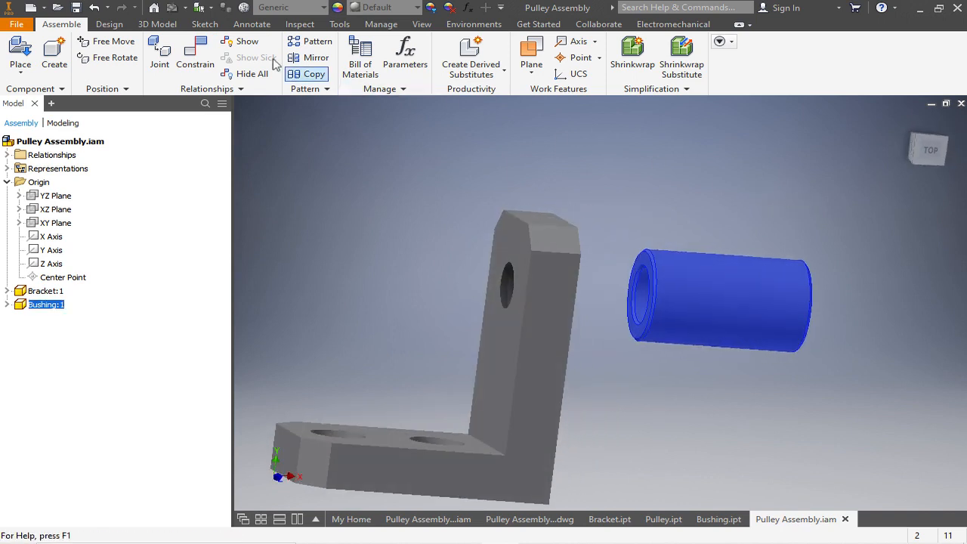
# Mate the bushing's near end face to the bracket's outer vertical face with 0 mm offset.
pyautogui.click(198, 47)
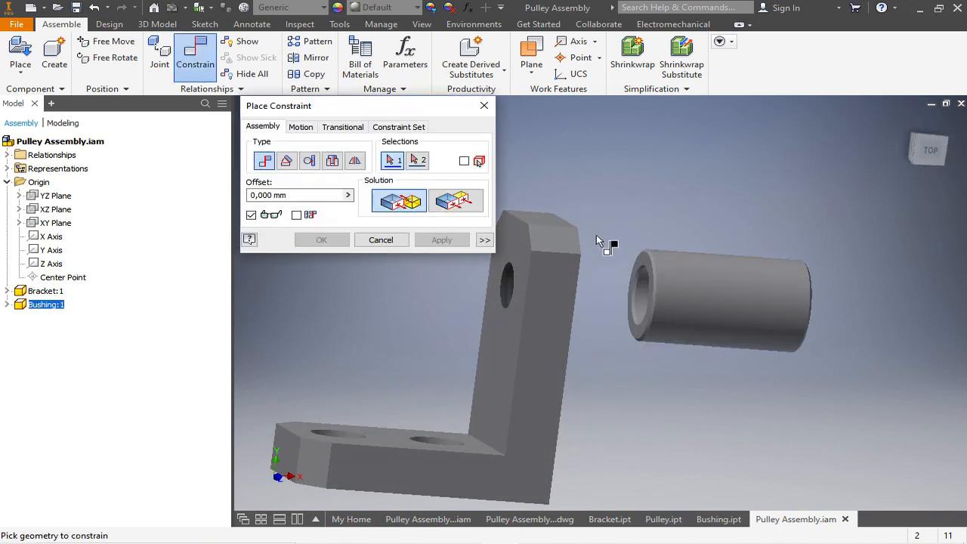
pyautogui.scroll(5, 597, 234)
pyautogui.click(769, 316)
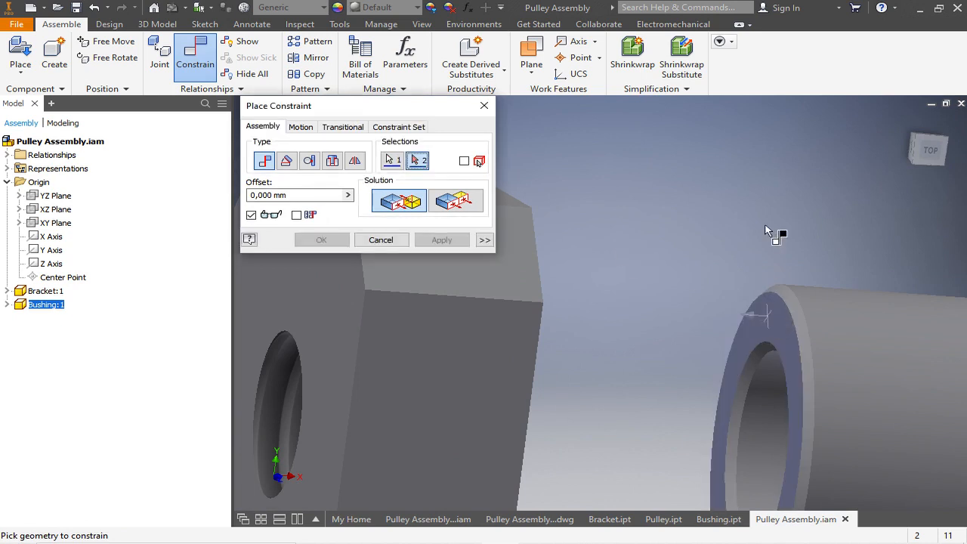
pyautogui.scroll(-3, 737, 246)
pyautogui.keyDown('shift'); pyautogui.moveTo(737, 246); pyautogui.dragTo(622, 264, button='middle'); pyautogui.keyUp('shift')
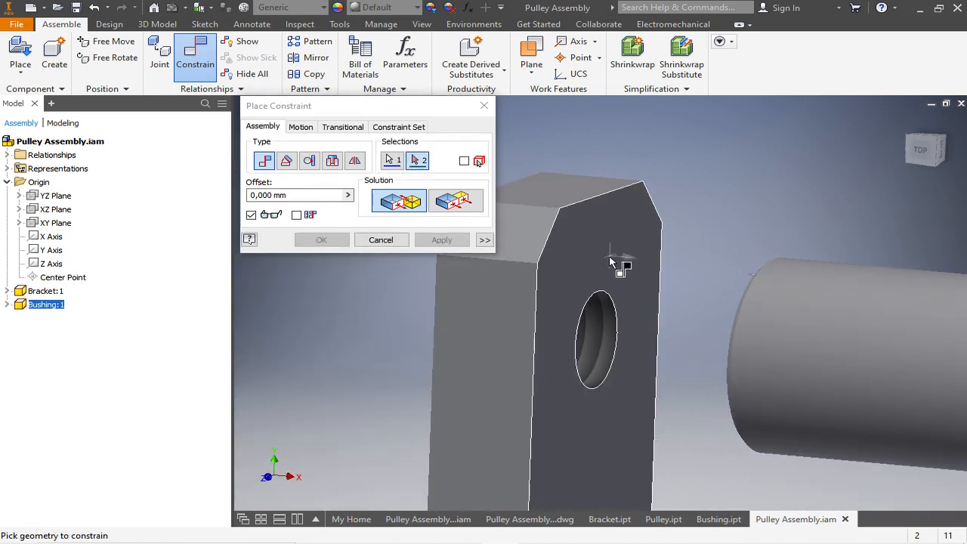
pyautogui.click(611, 263)
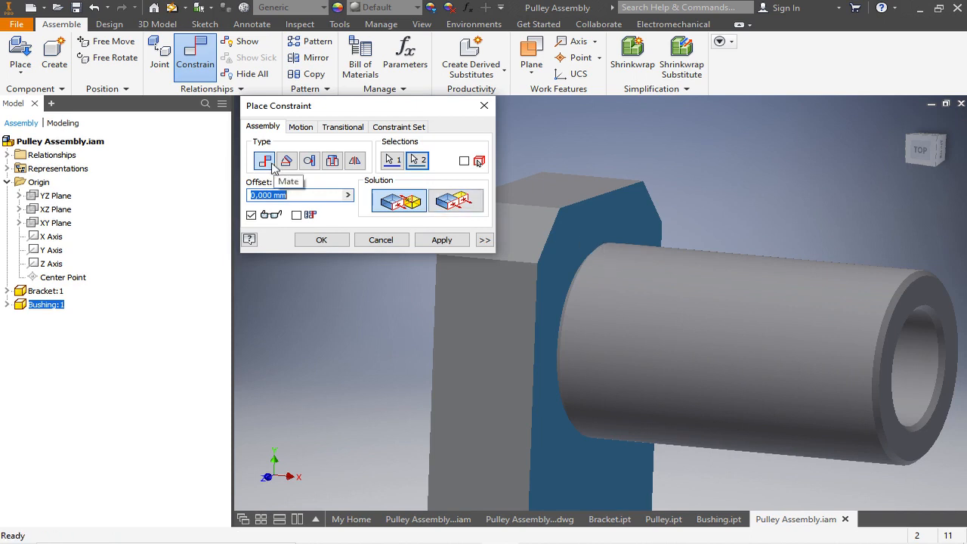
pyautogui.click(443, 241)
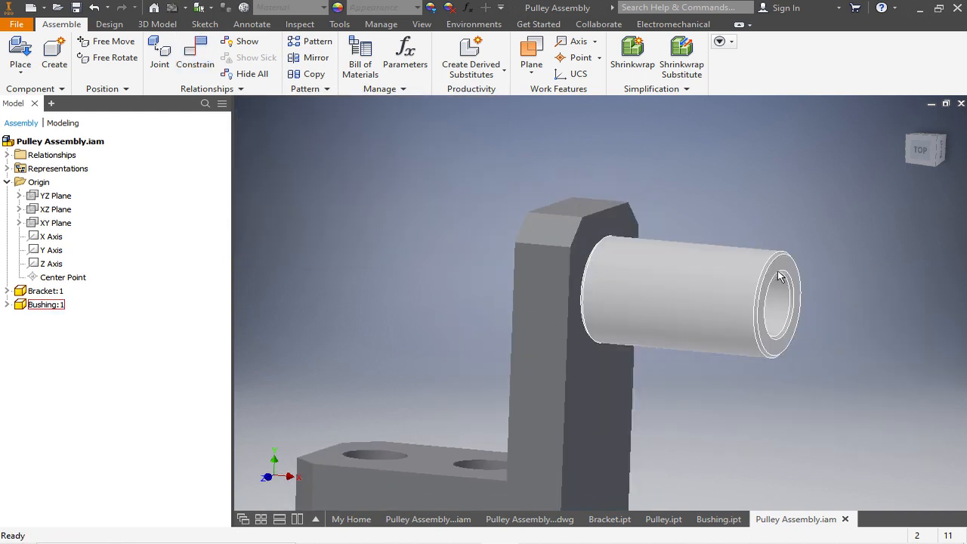
# Expand the bushing's origin geometry and examine how its YZ plane is oriented relative to the bracket.
pyautogui.keyDown('shift'); pyautogui.moveTo(759, 242); pyautogui.dragTo(728, 233, button='middle'); pyautogui.keyUp('shift')
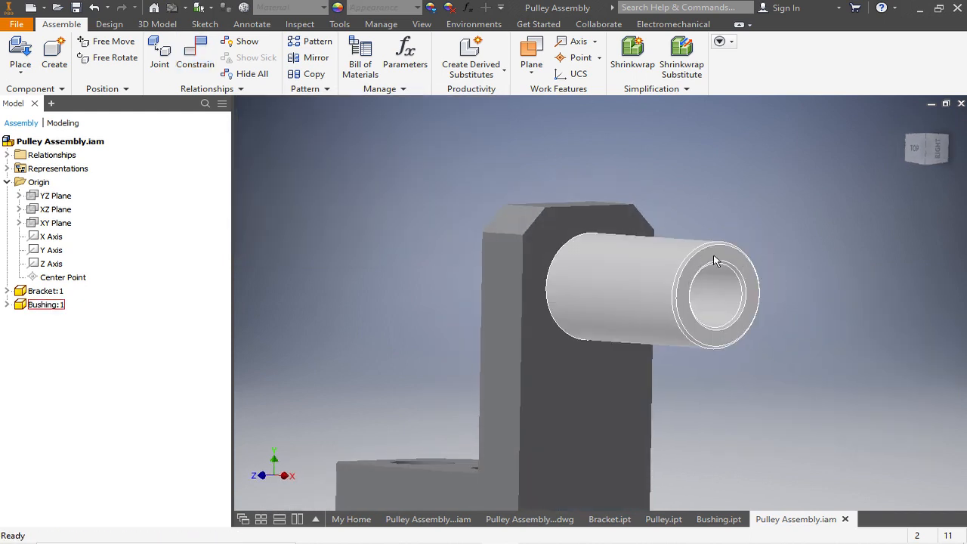
pyautogui.scroll(-3, 696, 321)
pyautogui.keyDown('shift'); pyautogui.moveTo(648, 216); pyautogui.dragTo(652, 223, button='middle'); pyautogui.keyUp('shift')
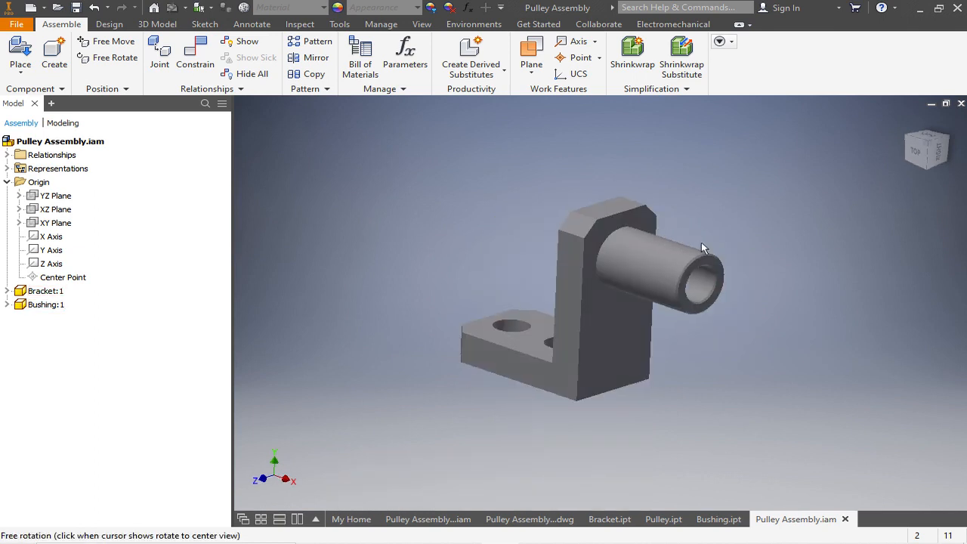
pyautogui.scroll(3, 716, 283)
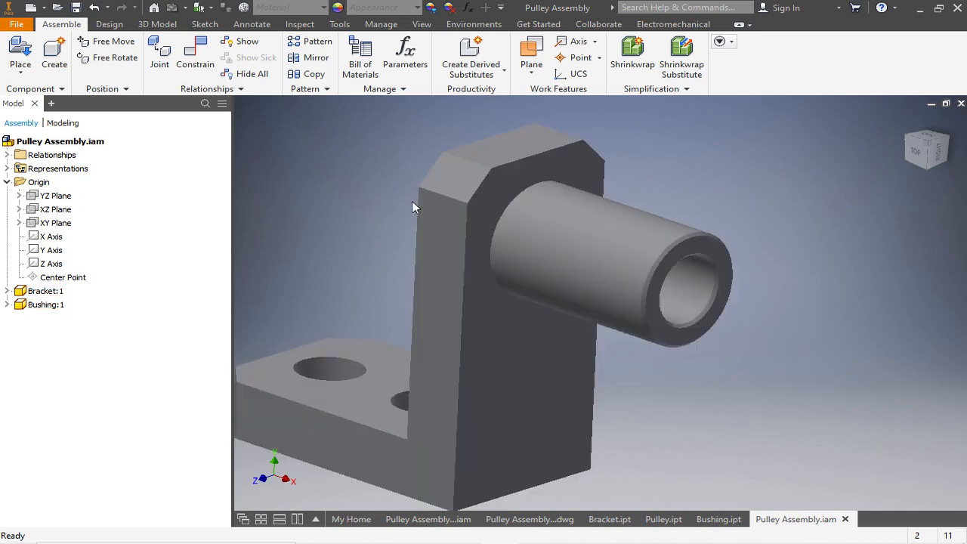
pyautogui.click(7, 306)
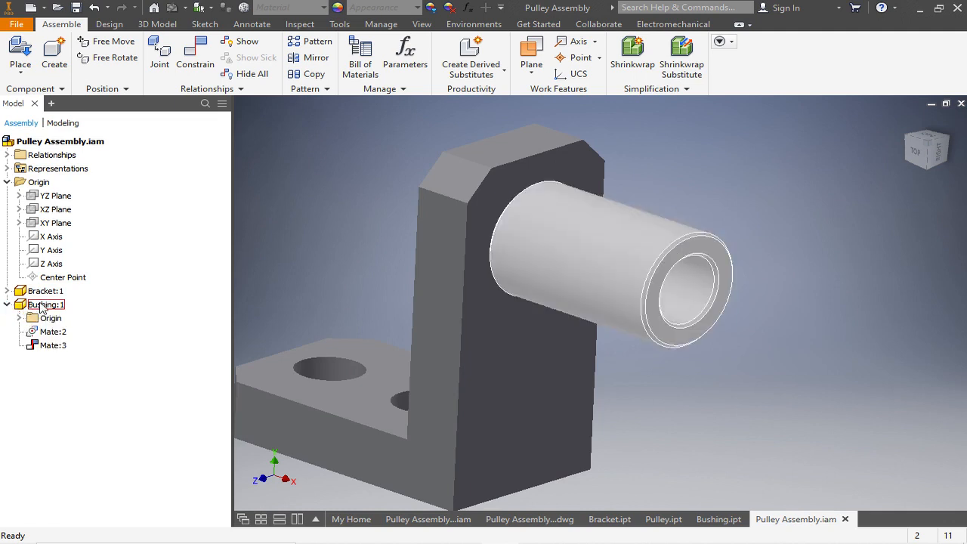
pyautogui.click(19, 318)
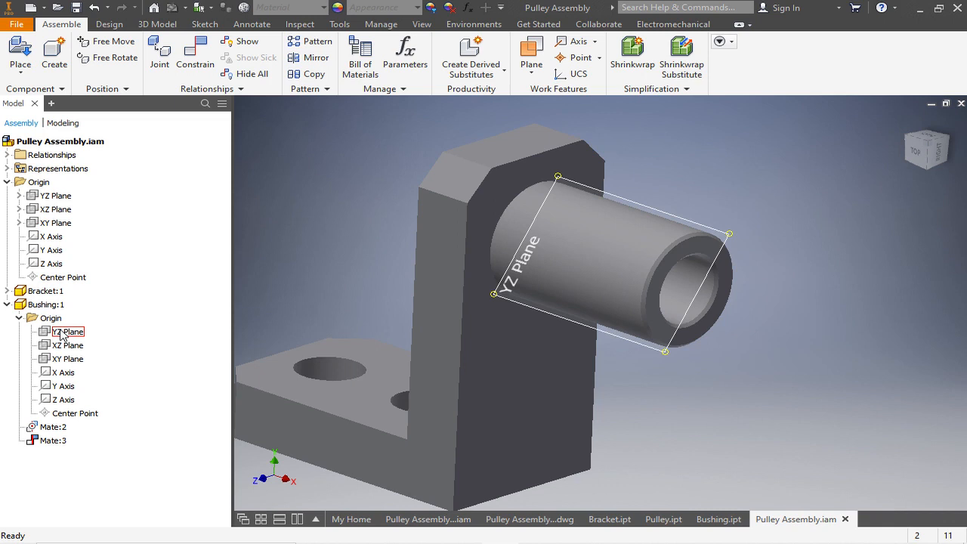
pyautogui.click(62, 334)
pyautogui.keyDown('shift'); pyautogui.moveTo(798, 238); pyautogui.dragTo(723, 206, button='middle'); pyautogui.keyUp('shift')
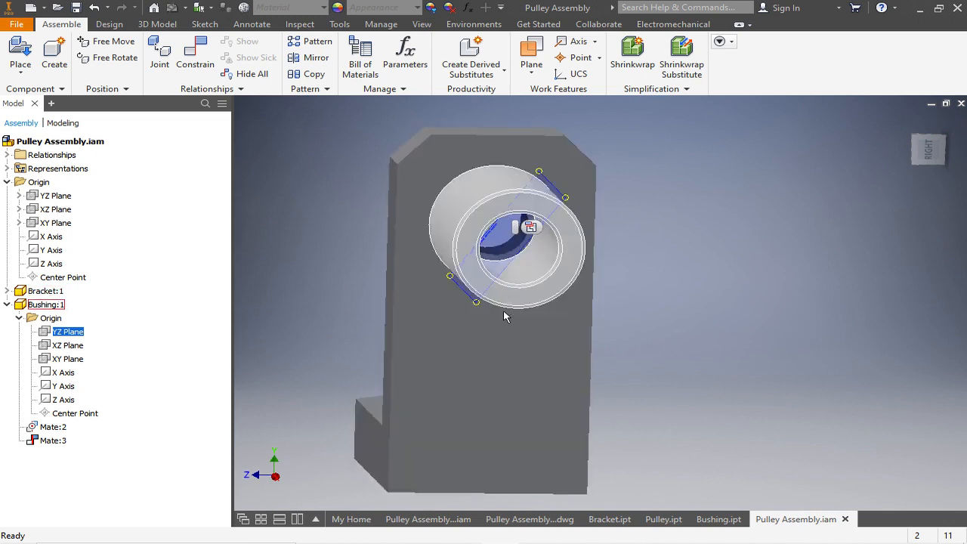
pyautogui.keyDown('shift'); pyautogui.moveTo(678, 214); pyautogui.dragTo(698, 212, button='middle'); pyautogui.keyUp('shift')
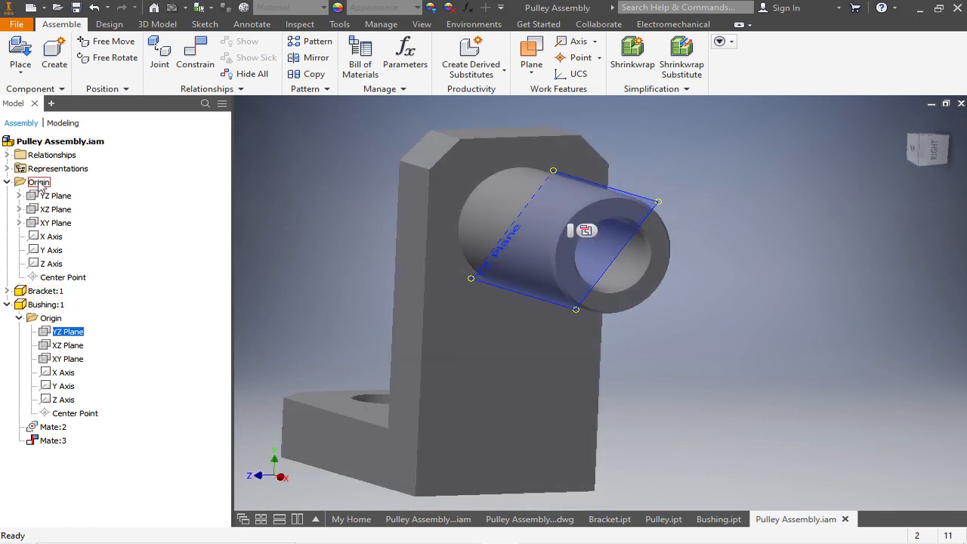
pyautogui.click(733, 159)
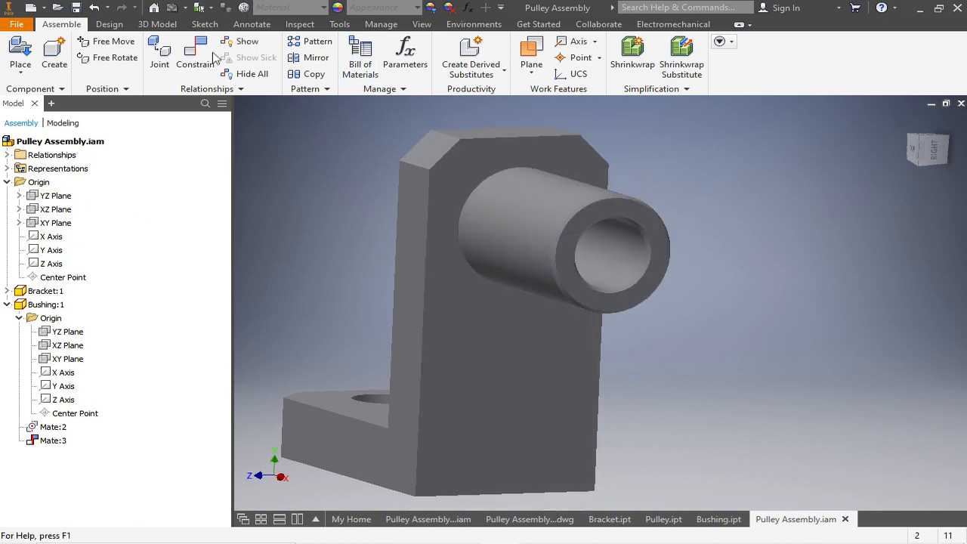
# Mate the bushing's YZ plane to the assembly's XY plane with 0 mm offset.
pyautogui.click(189, 57)
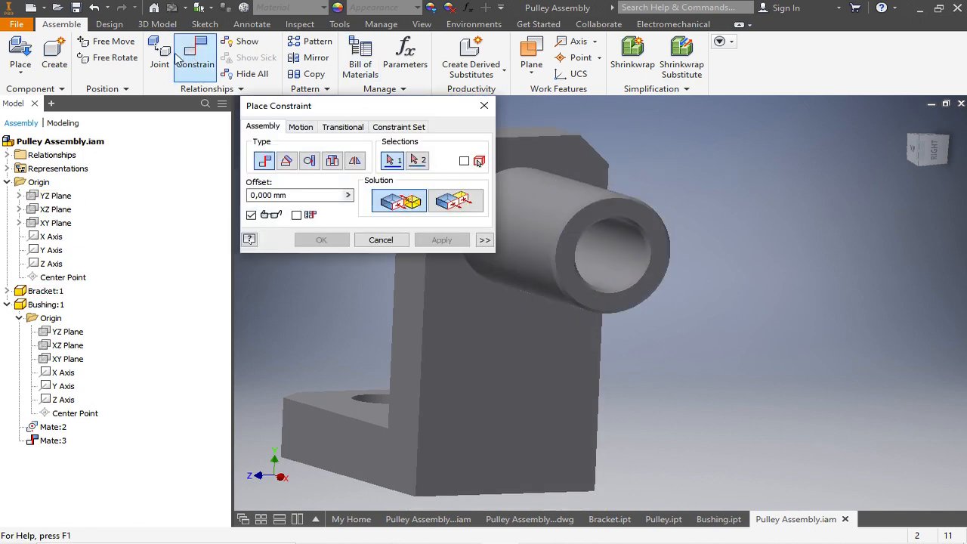
pyautogui.click(63, 334)
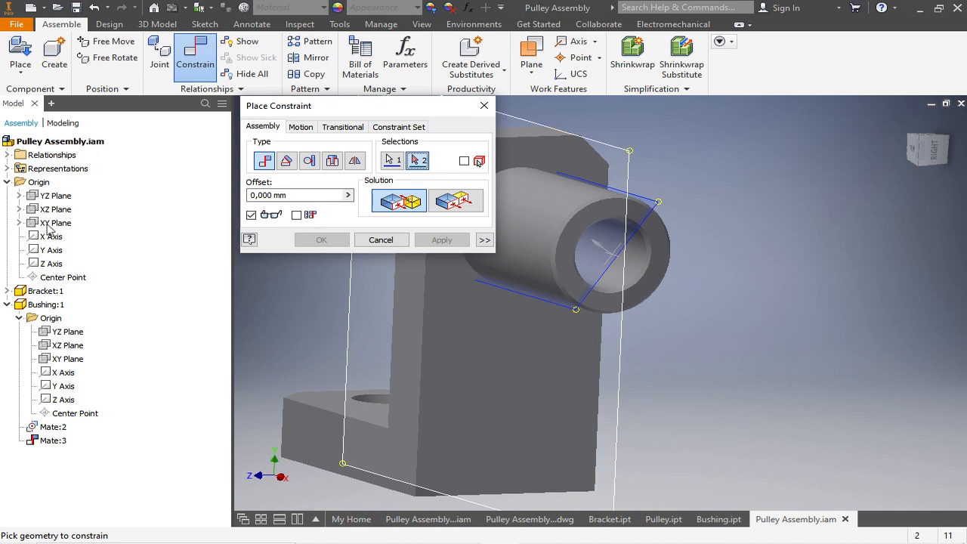
pyautogui.click(48, 227)
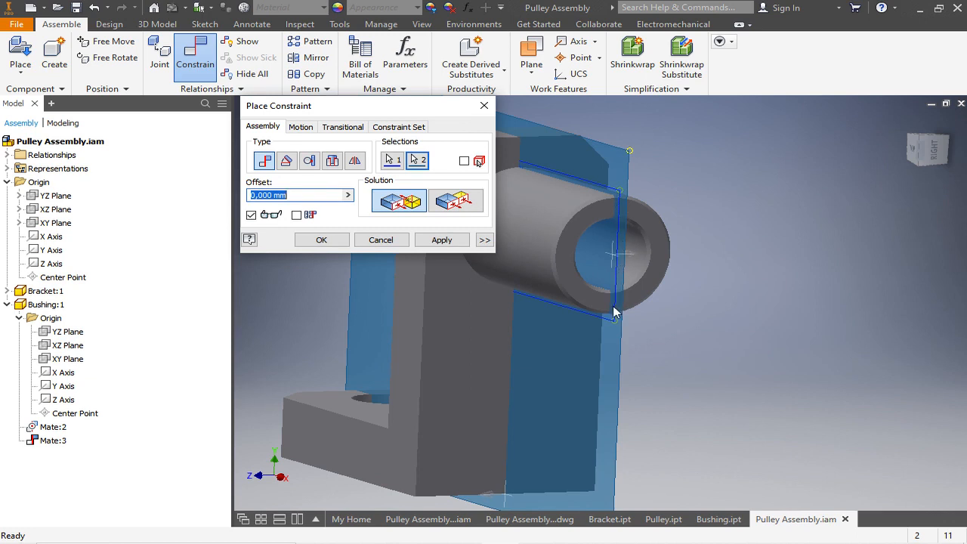
pyautogui.click(330, 241)
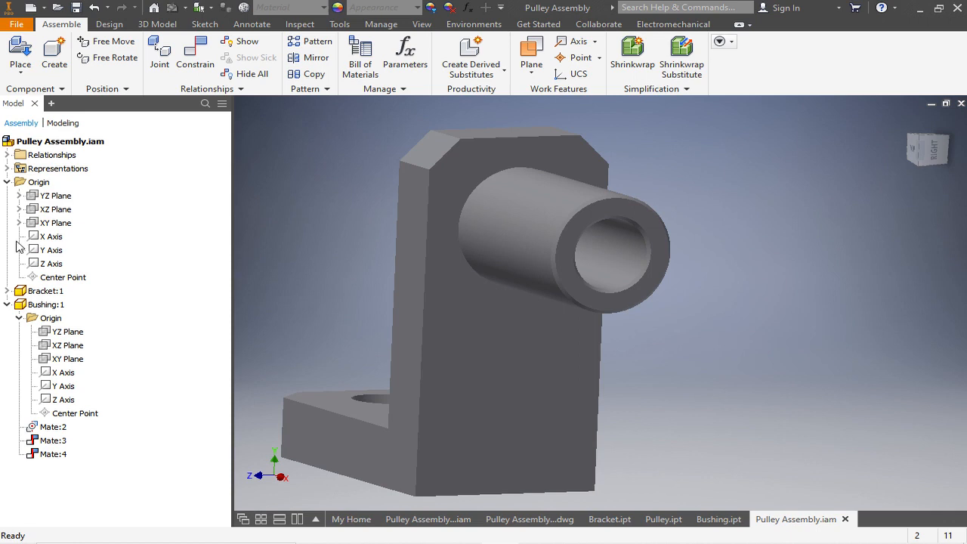
# Review the constraints listed under the bracket and the bushing, and inspect the bushing's position on the bracket.
pyautogui.click(7, 305)
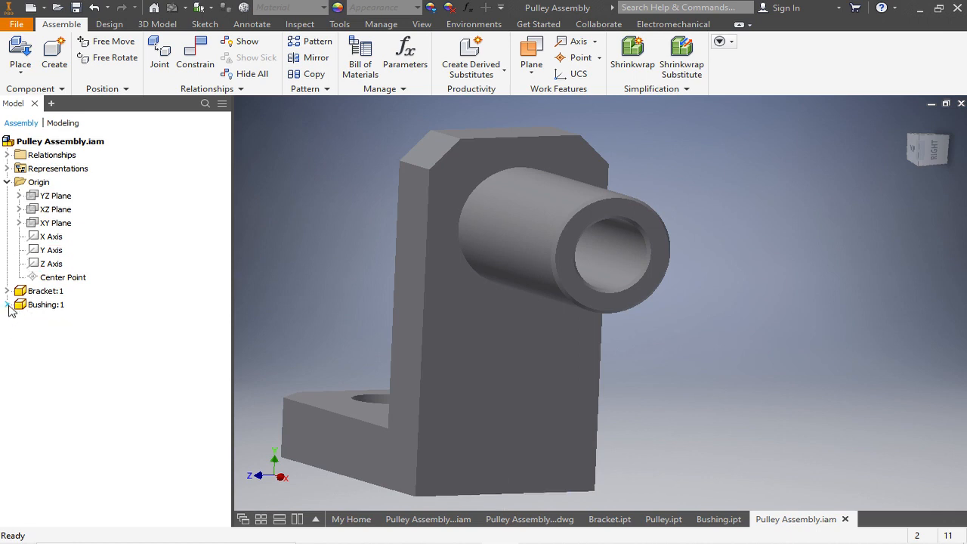
pyautogui.click(7, 291)
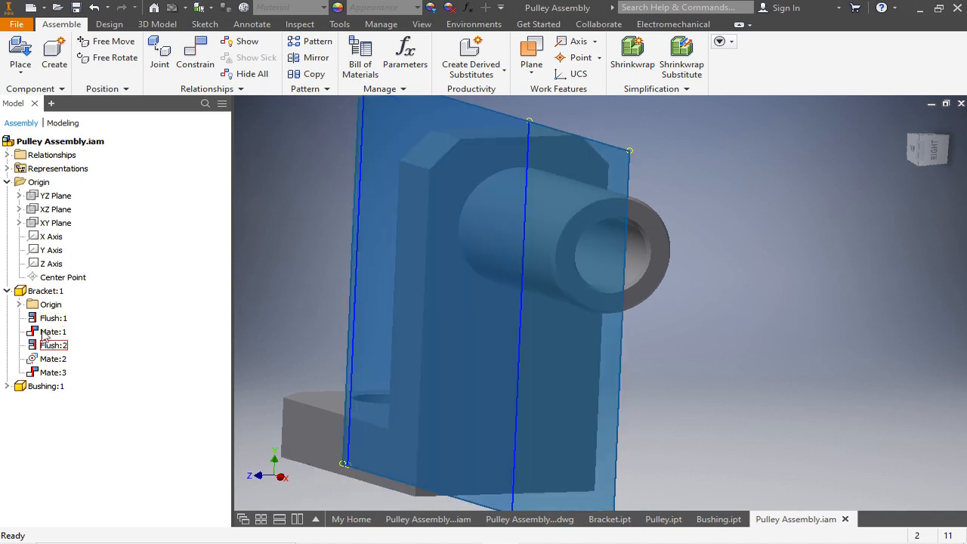
pyautogui.click(7, 291)
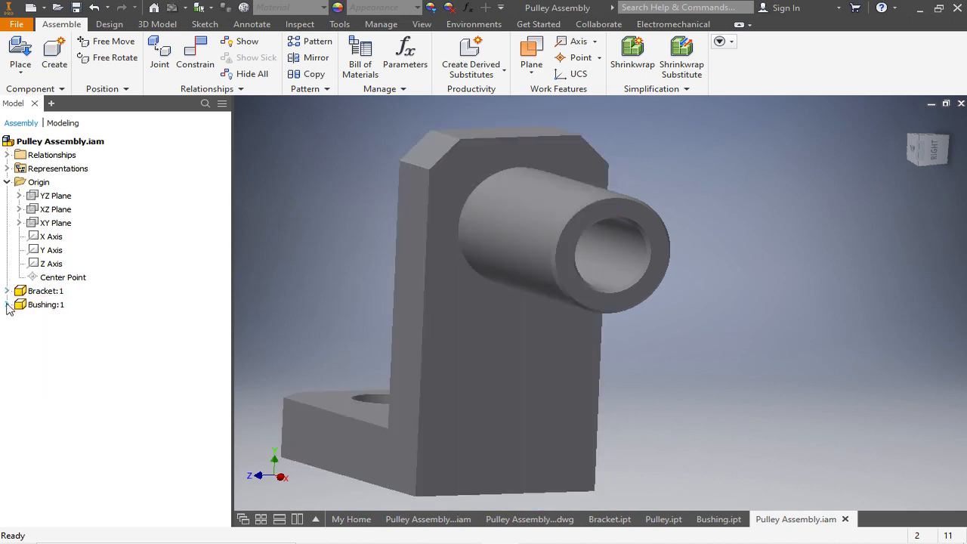
pyautogui.click(7, 306)
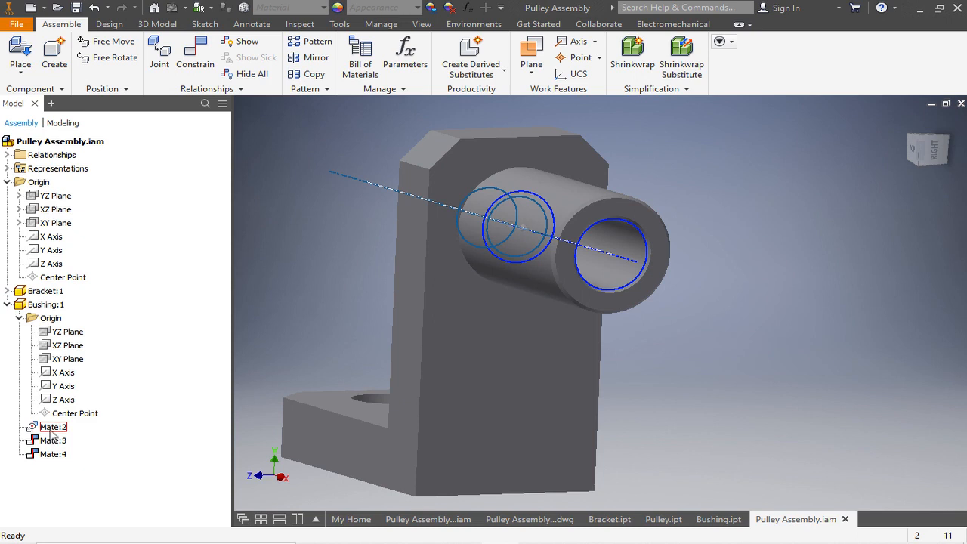
pyautogui.click(18, 319)
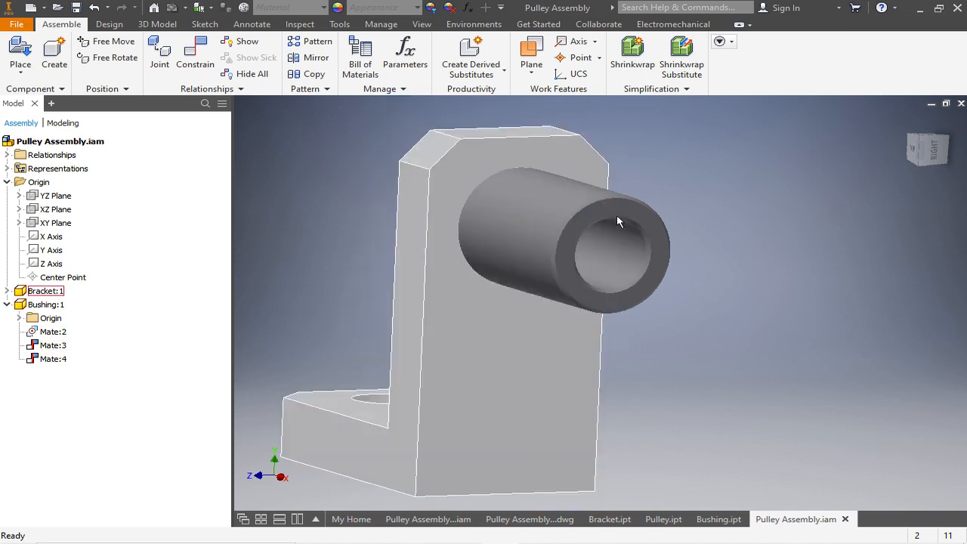
pyautogui.click(613, 221)
pyautogui.scroll(-3, 687, 302)
pyautogui.keyDown('shift'); pyautogui.moveTo(687, 282); pyautogui.dragTo(752, 281, button='middle'); pyautogui.keyUp('shift')
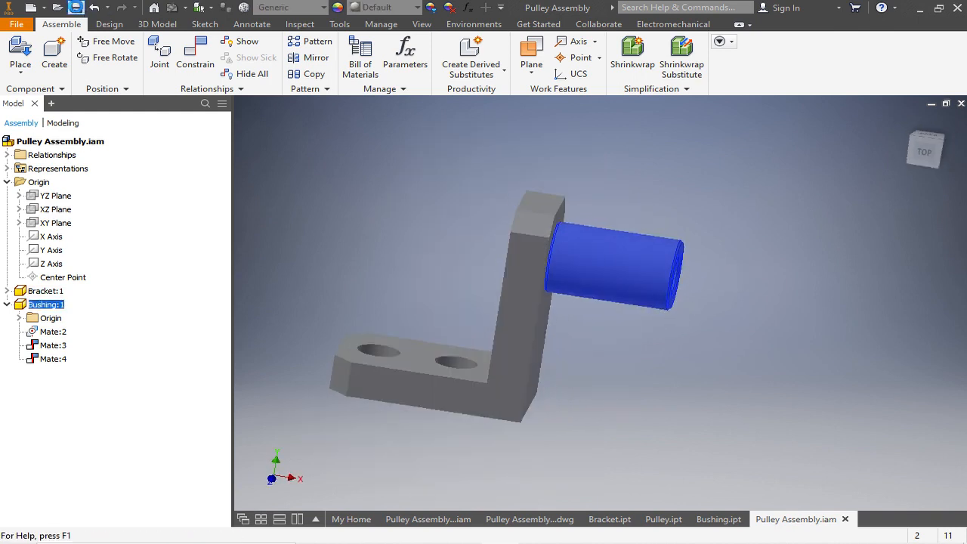
pyautogui.click(408, 197)
pyautogui.keyDown('shift'); pyautogui.moveTo(467, 191); pyautogui.dragTo(458, 188, button='middle'); pyautogui.keyUp('shift')
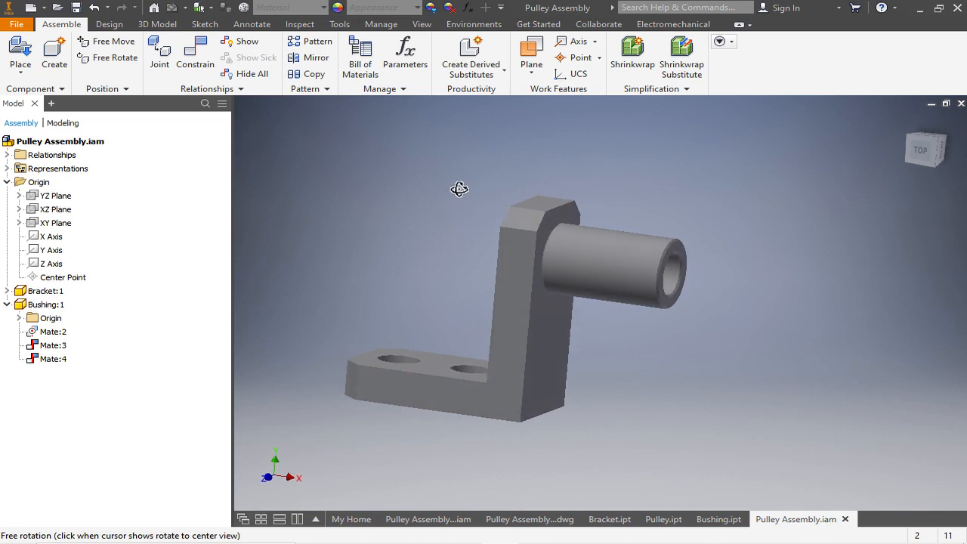
# Place one Pulley component in the assembly, beside the free end of the bushing.
pyautogui.click(20, 70)
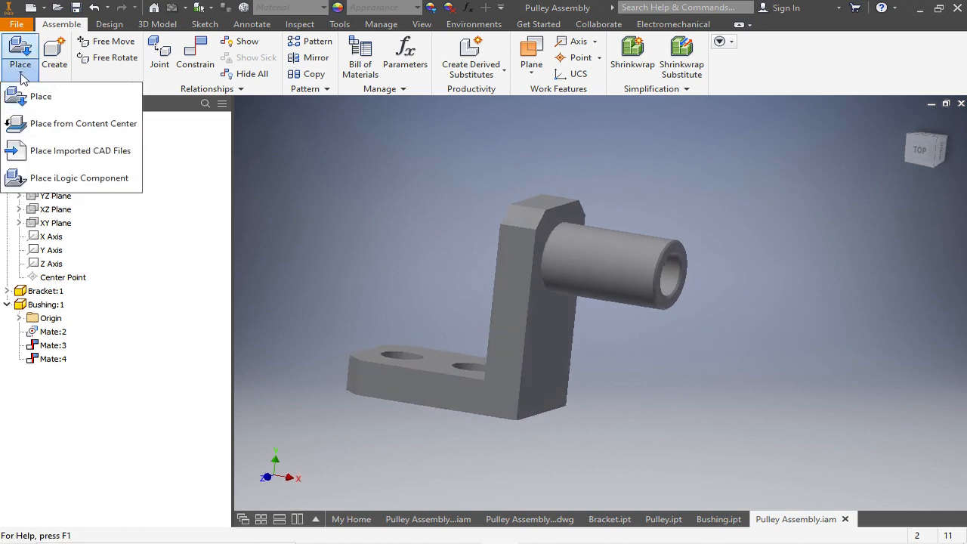
pyautogui.click(21, 72)
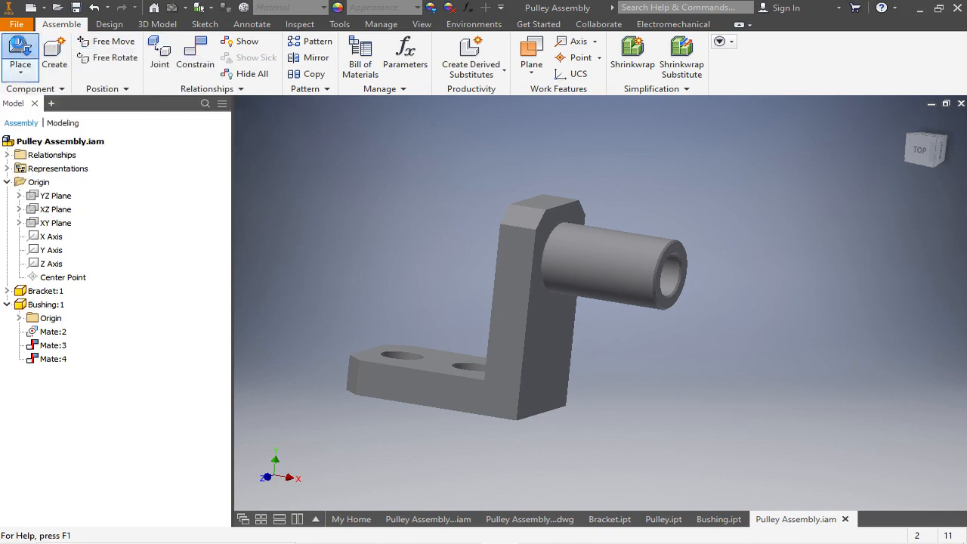
pyautogui.click(22, 50)
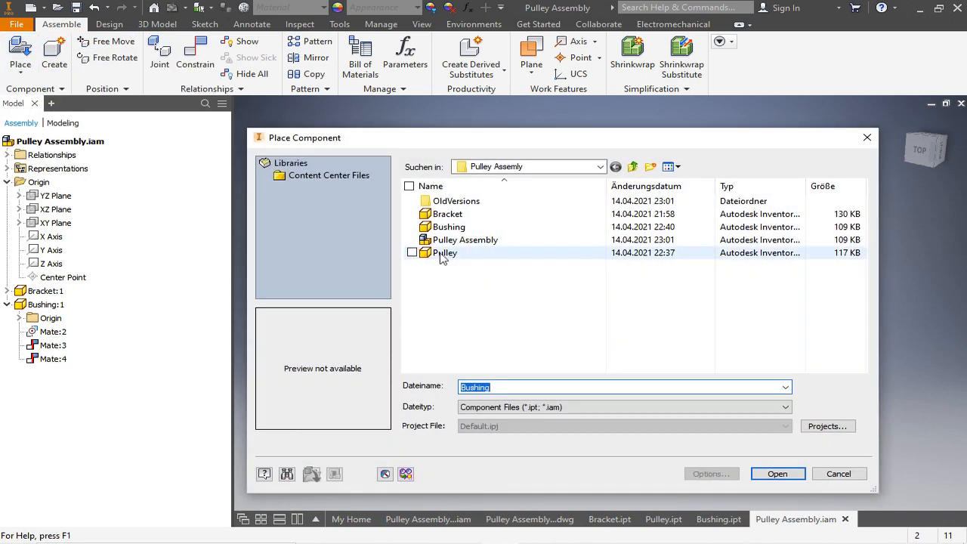
pyautogui.click(412, 253)
pyautogui.click(790, 478)
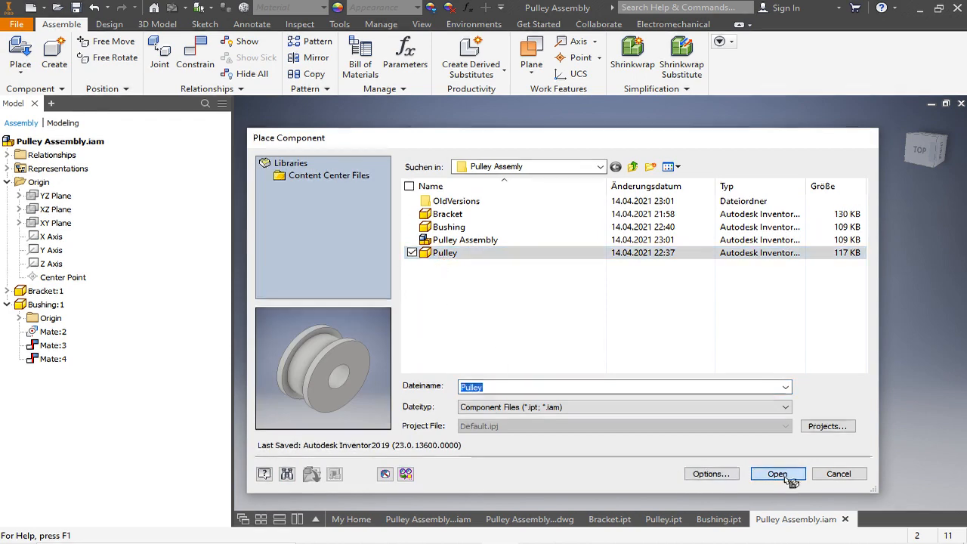
pyautogui.click(740, 325)
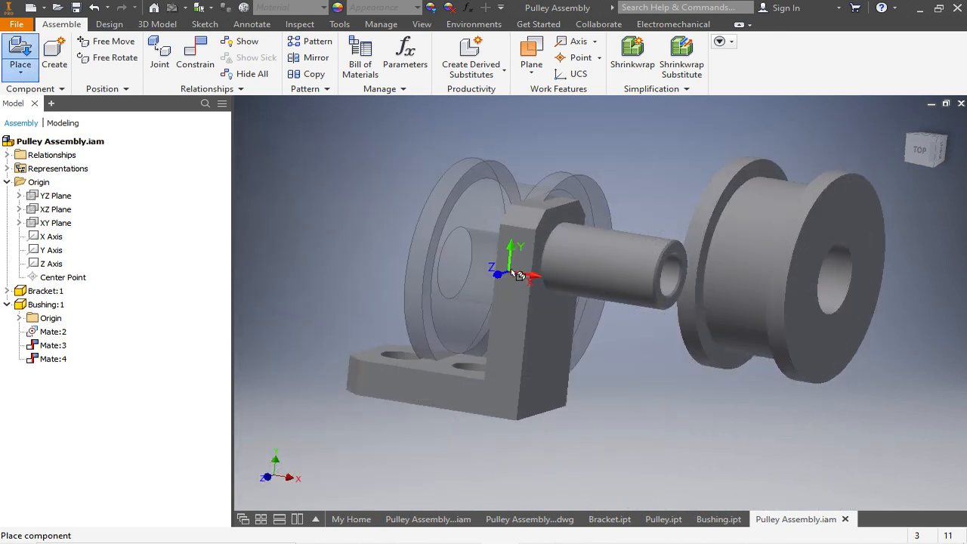
pyautogui.press('Escape')
# Mate the pulley's bore axis to the bushing's bore axis with 0 mm offset.
pyautogui.keyDown('shift'); pyautogui.moveTo(599, 195); pyautogui.dragTo(174, 319, button='middle'); pyautogui.keyUp('shift')
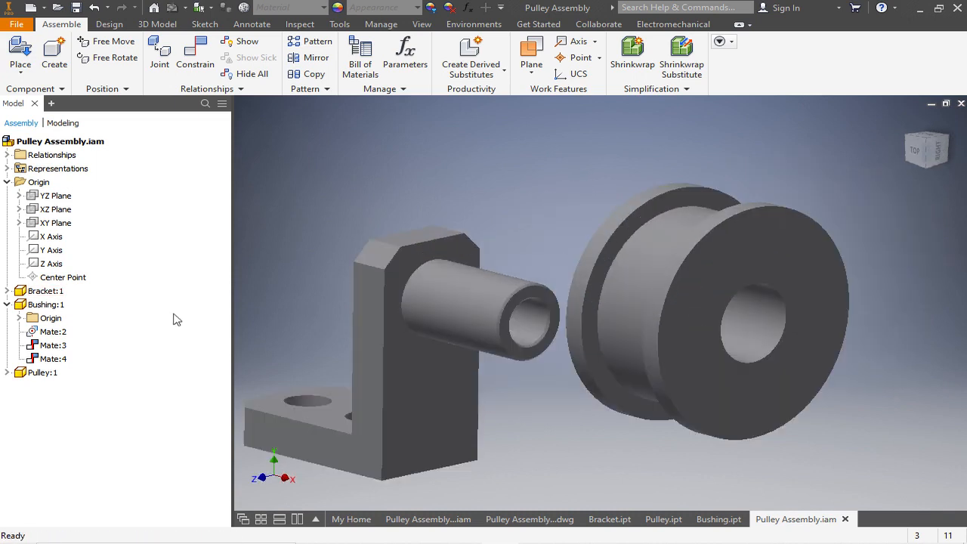
pyautogui.click(7, 305)
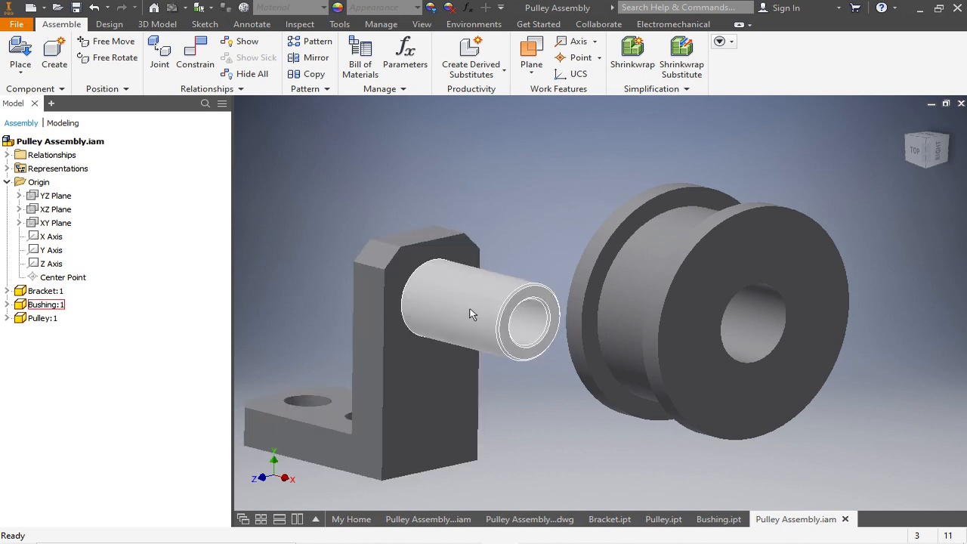
pyautogui.click(201, 47)
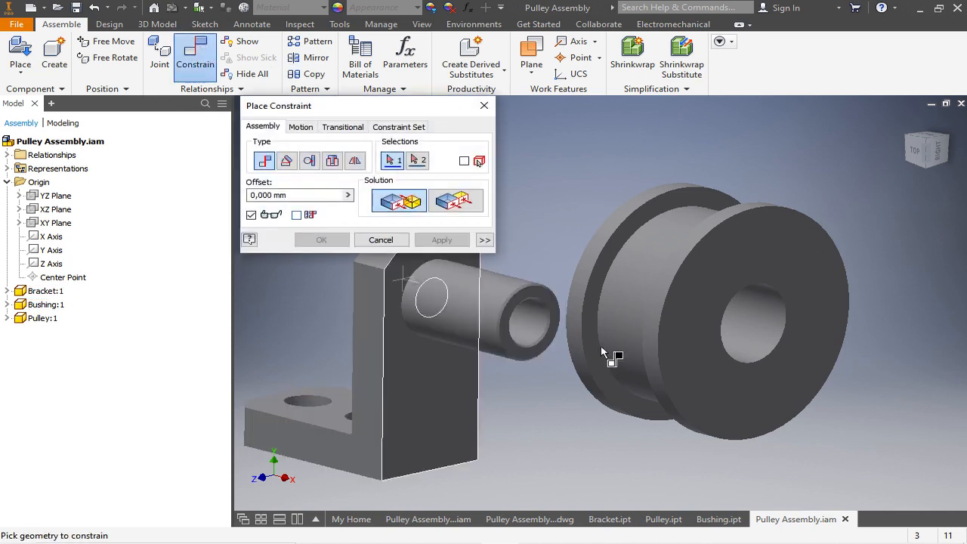
pyautogui.click(752, 331)
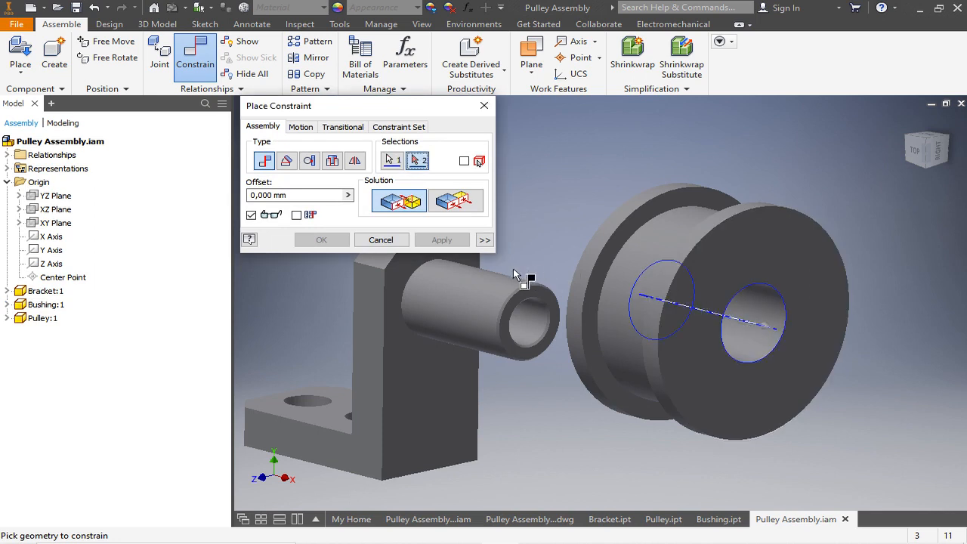
pyautogui.click(527, 325)
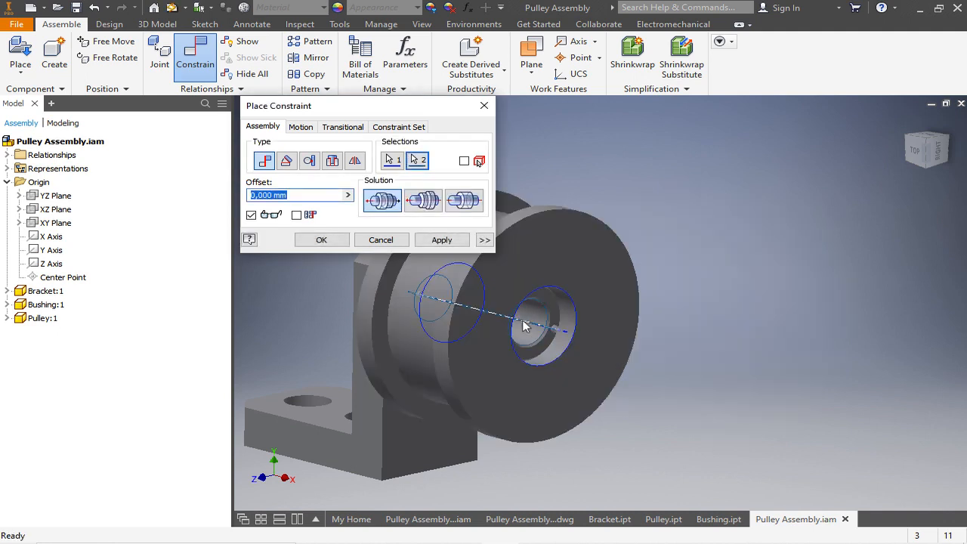
pyautogui.click(451, 243)
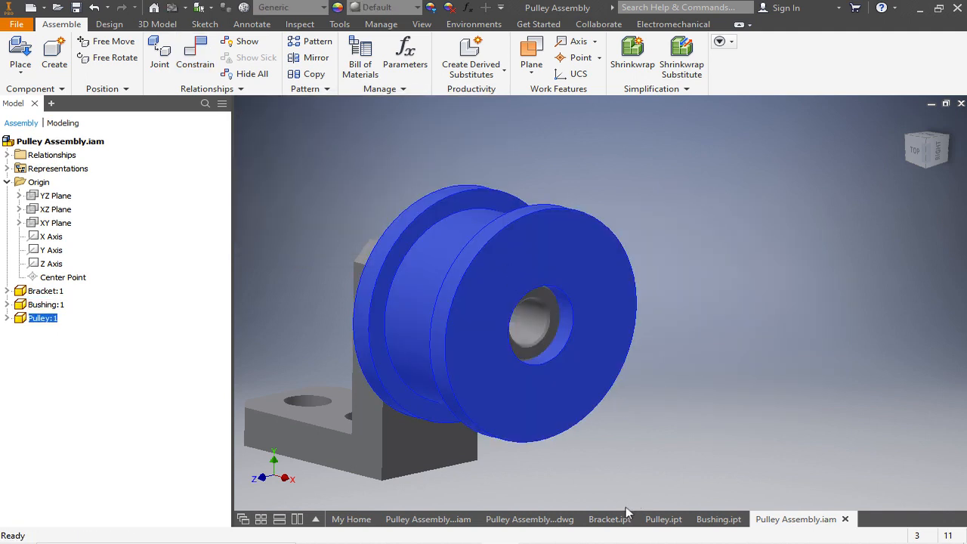
# Switch to the assembly drawing, activate sheet Blatt:2 and examine how bracket, bushing and pulley meet in section A-A.
pyautogui.click(529, 520)
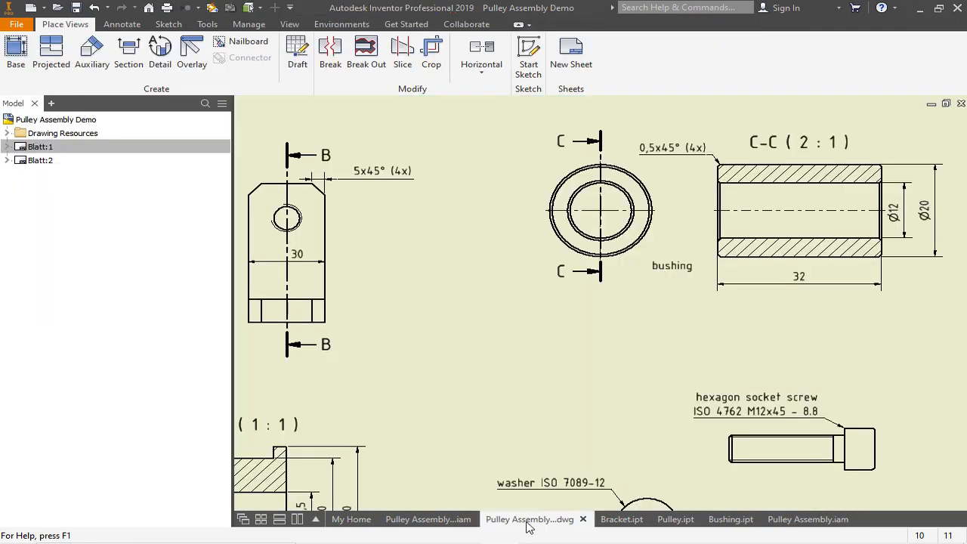
pyautogui.doubleClick(40, 160)
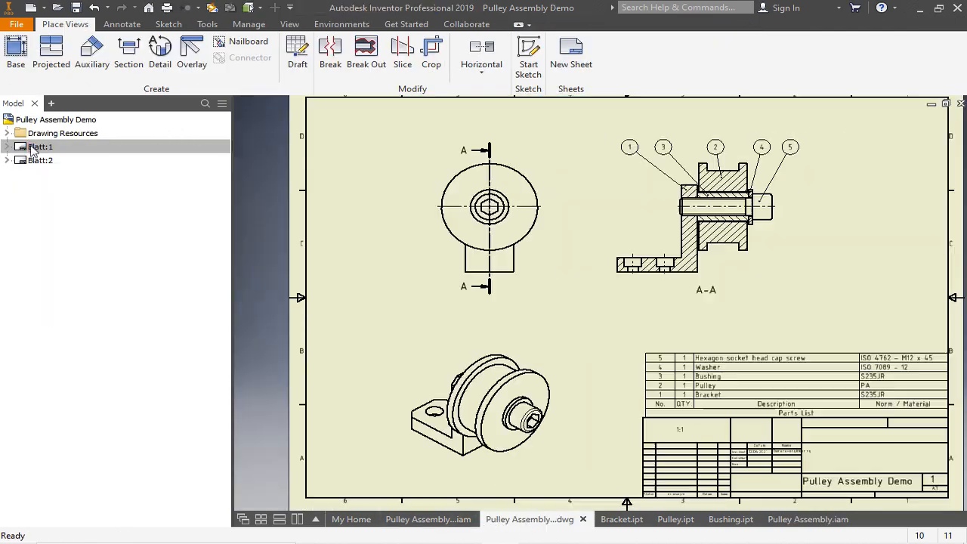
pyautogui.scroll(4, 722, 198)
pyautogui.scroll(4, 721, 198)
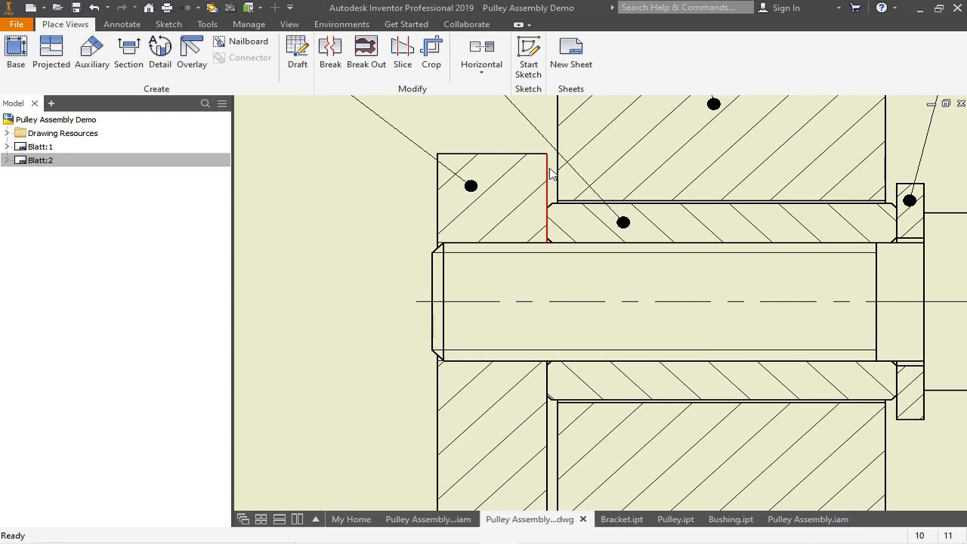
# Return to the Pulley Assembly model and slide the pulley along the bushing axis, away from the bracket, past the bushing's free end.
pyautogui.click(811, 522)
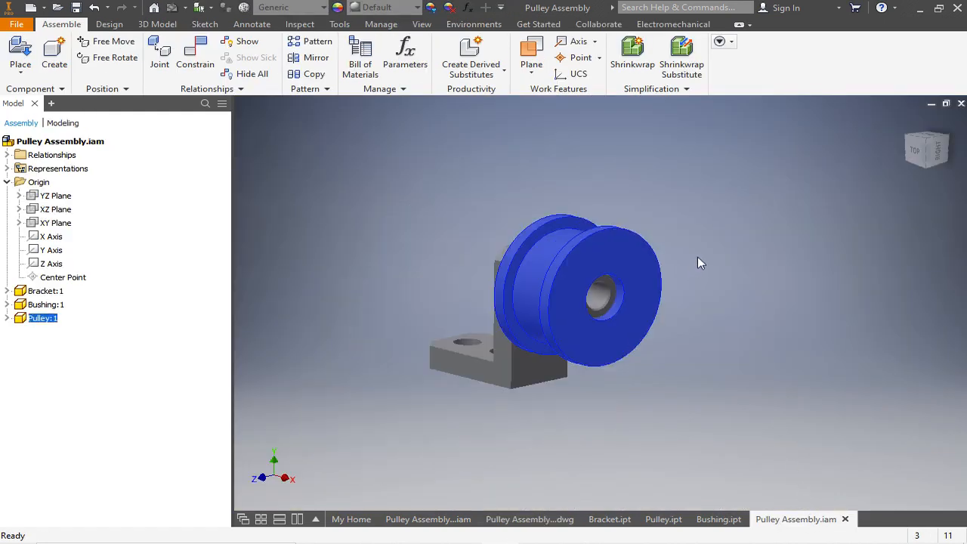
pyautogui.scroll(-3, 571, 283)
pyautogui.moveTo(603, 250)
pyautogui.keyDown('shift'); pyautogui.mouseDown(button='middle')
pyautogui.moveTo(676, 248)
pyautogui.moveTo(612, 242)
pyautogui.mouseUp(button='middle'); pyautogui.keyUp('shift')
pyautogui.press('Escape')
pyautogui.moveTo(611, 244); pyautogui.dragTo(749, 243)
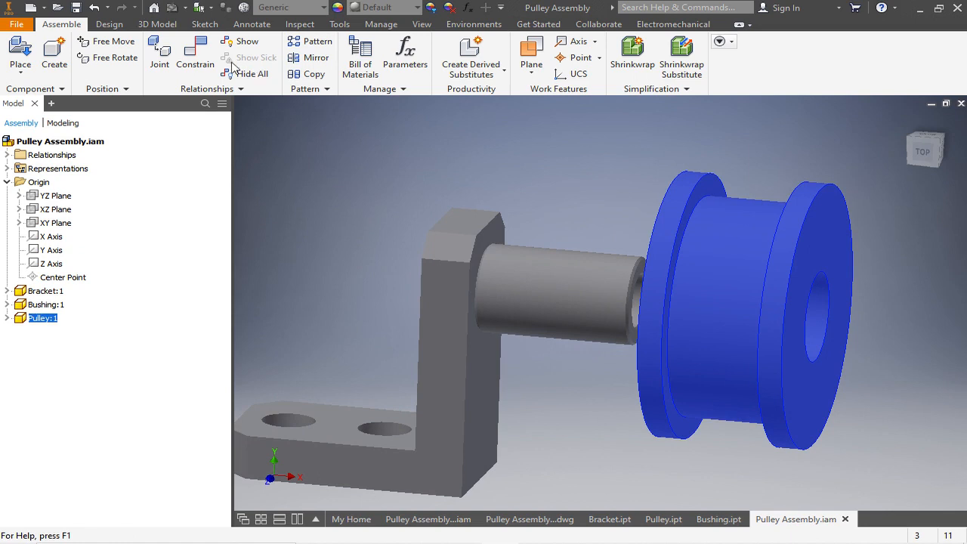
# Mate the pulley's inner flange face to the bracket's bushing-side face with an offset of 1 mm.
pyautogui.click(198, 60)
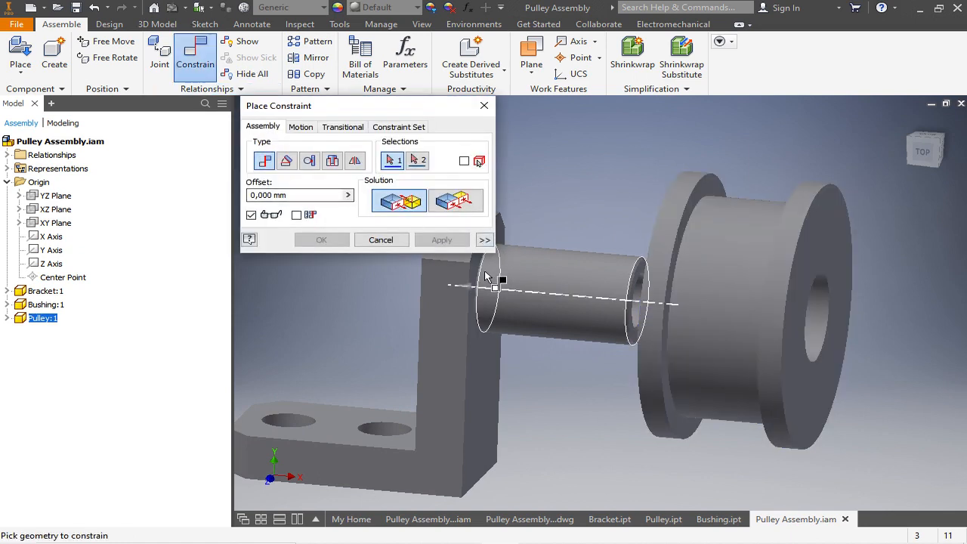
pyautogui.scroll(-1, 594, 248)
pyautogui.scroll(5, 548, 248)
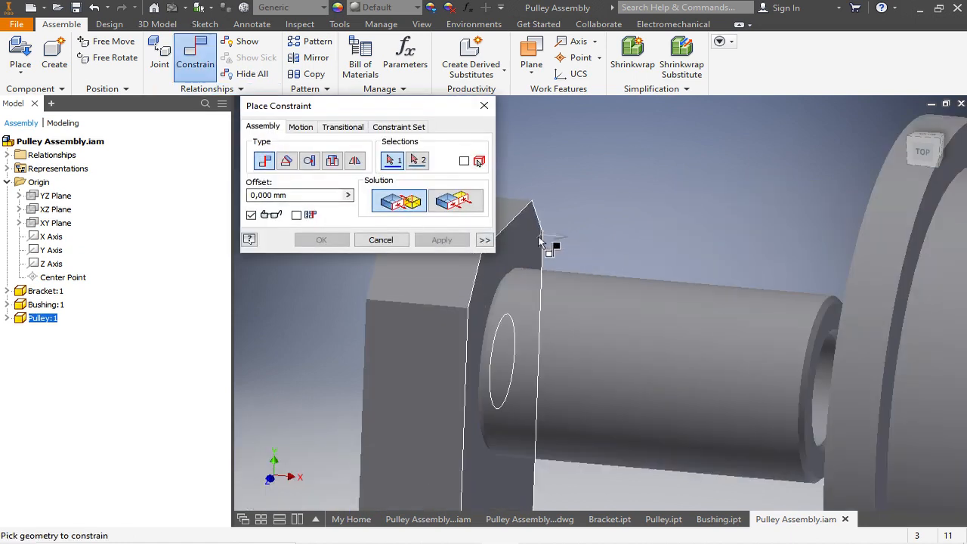
pyautogui.click(528, 246)
pyautogui.keyDown('shift'); pyautogui.moveTo(706, 176); pyautogui.dragTo(723, 184, button='middle'); pyautogui.keyUp('shift')
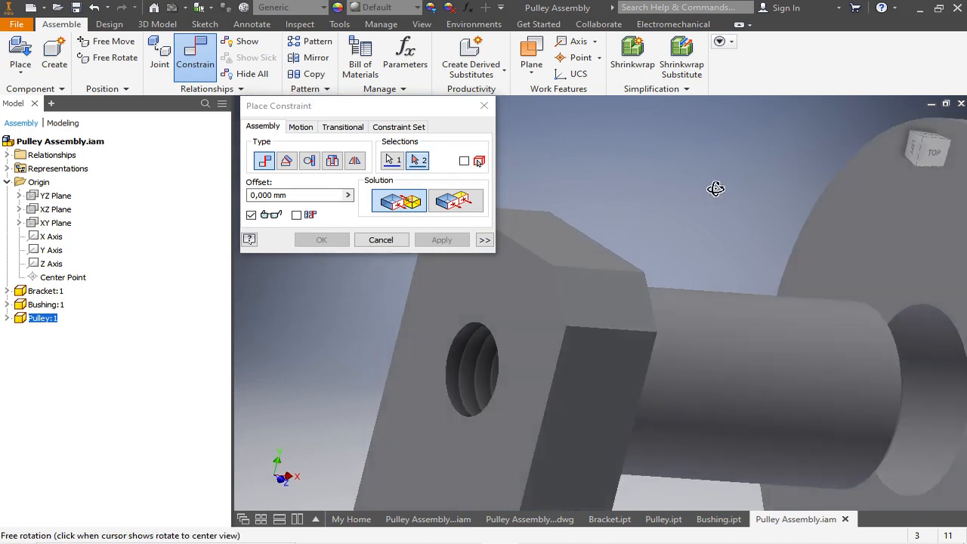
pyautogui.click(855, 232)
pyautogui.keyDown('shift'); pyautogui.moveTo(776, 239); pyautogui.dragTo(741, 222, button='middle'); pyautogui.keyUp('shift')
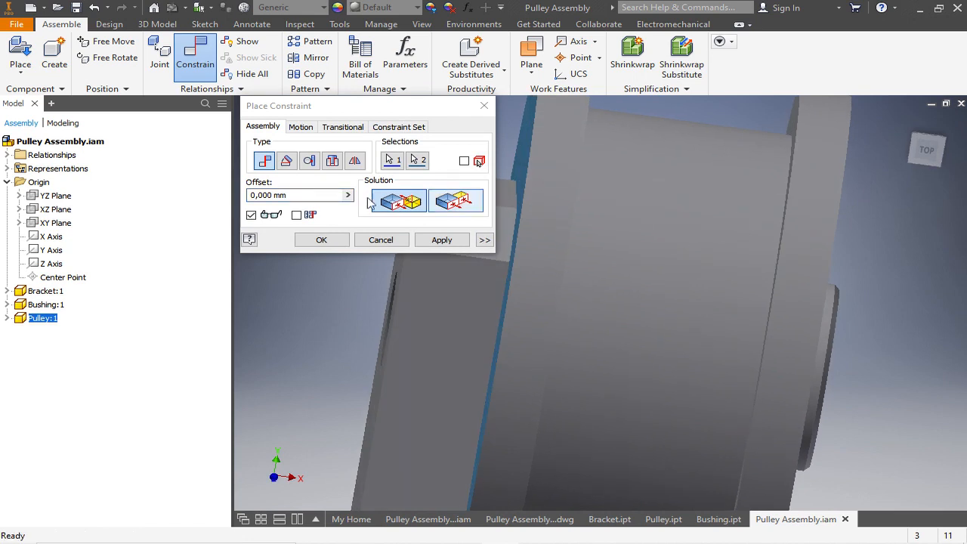
pyautogui.click(286, 196)
pyautogui.moveTo(285, 196); pyautogui.dragTo(248, 198)
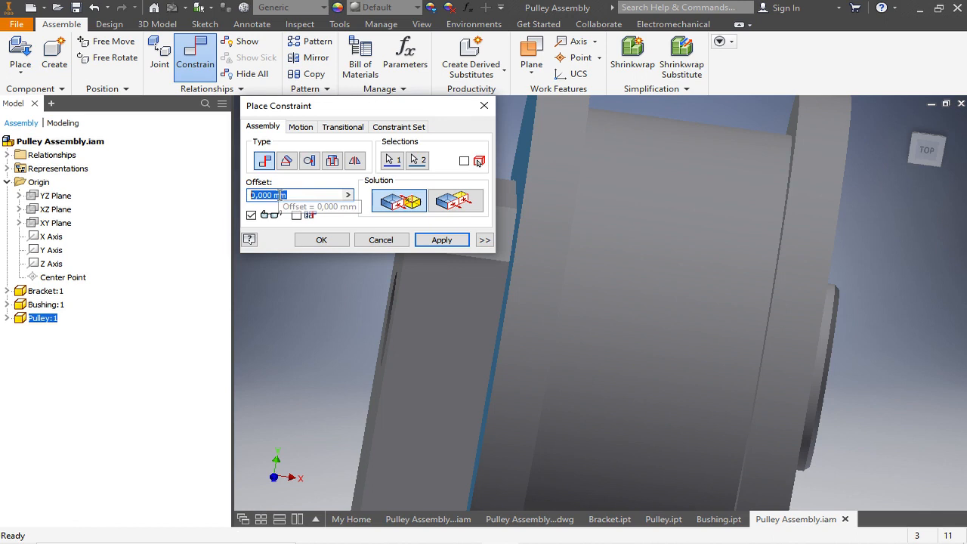
pyautogui.write('1')
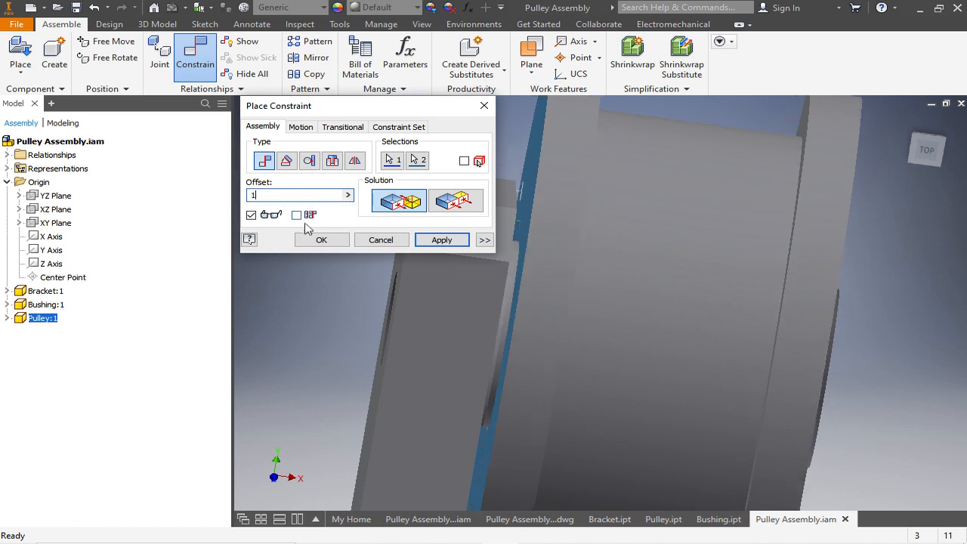
pyautogui.click(442, 241)
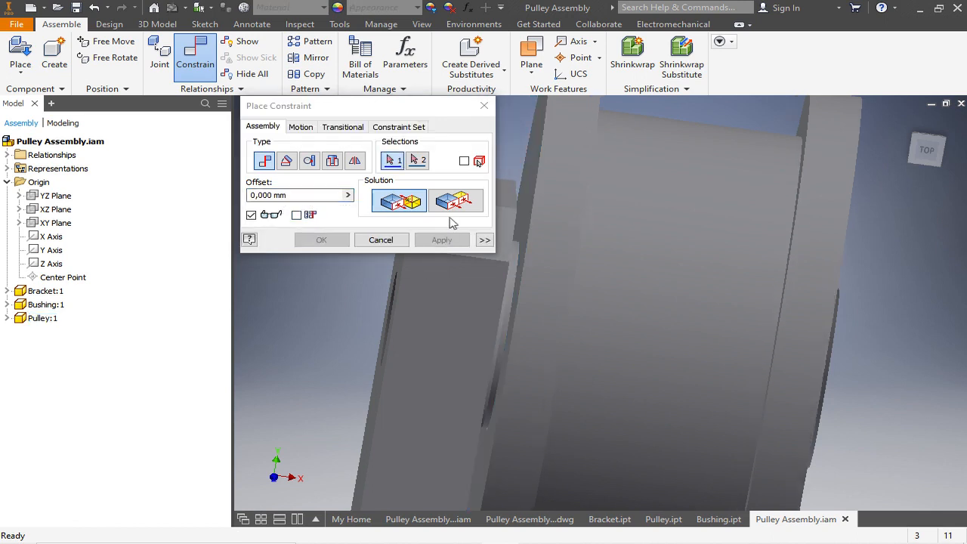
# Mate the pulley's XZ plane to the assembly's XY plane with 0 mm offset.
pyautogui.scroll(3, 780, 287)
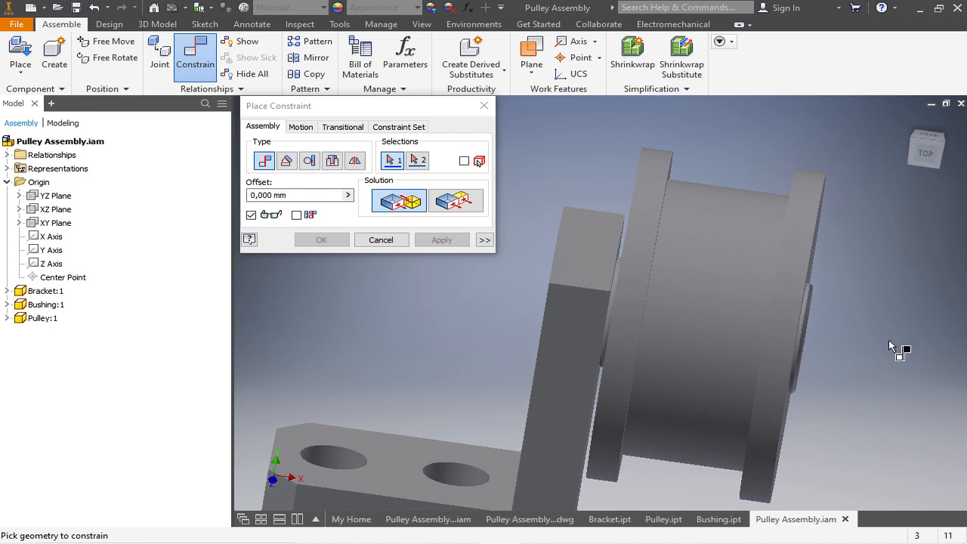
pyautogui.scroll(5, 804, 326)
pyautogui.moveTo(731, 342); pyautogui.dragTo(663, 290, button='middle')
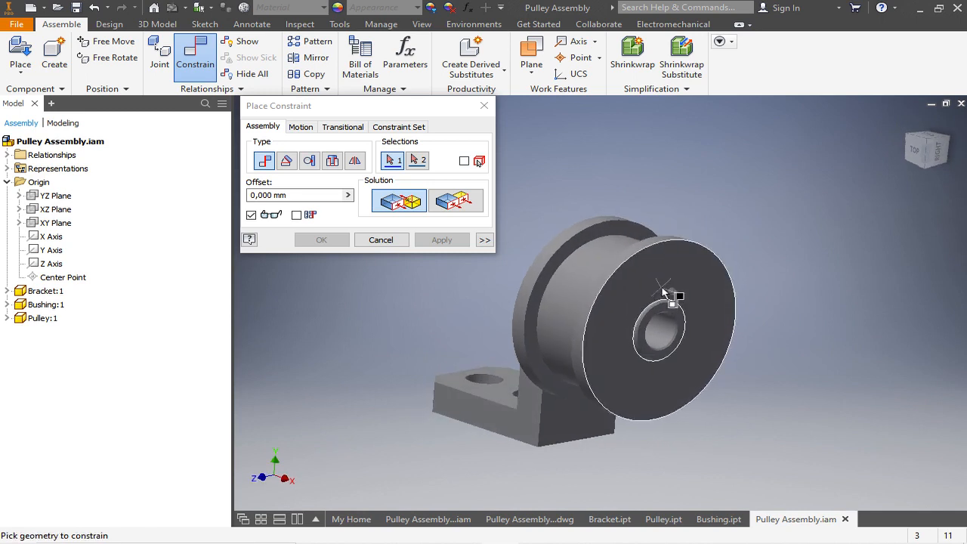
pyautogui.scroll(-3, 663, 290)
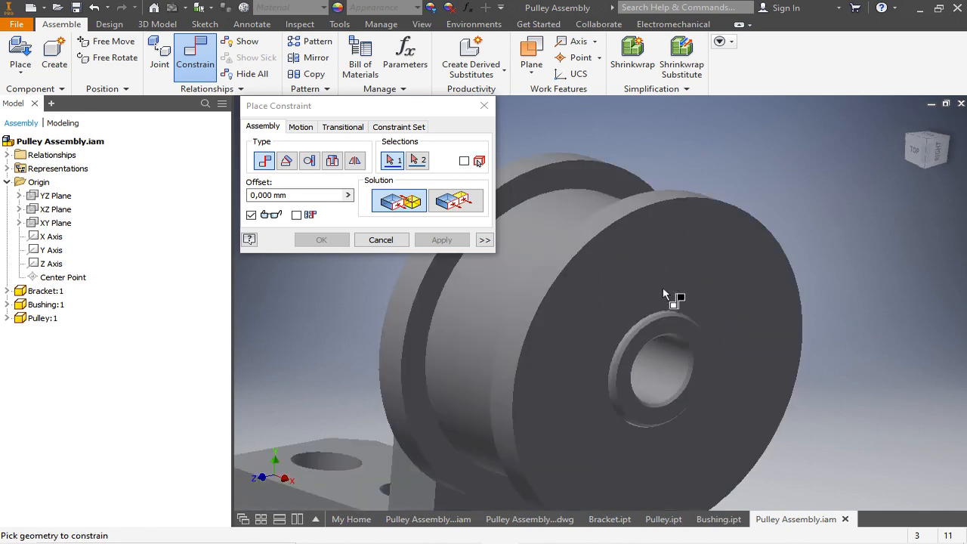
pyautogui.click(7, 318)
pyautogui.moveTo(7, 319); pyautogui.dragTo(18, 331)
pyautogui.click(19, 332)
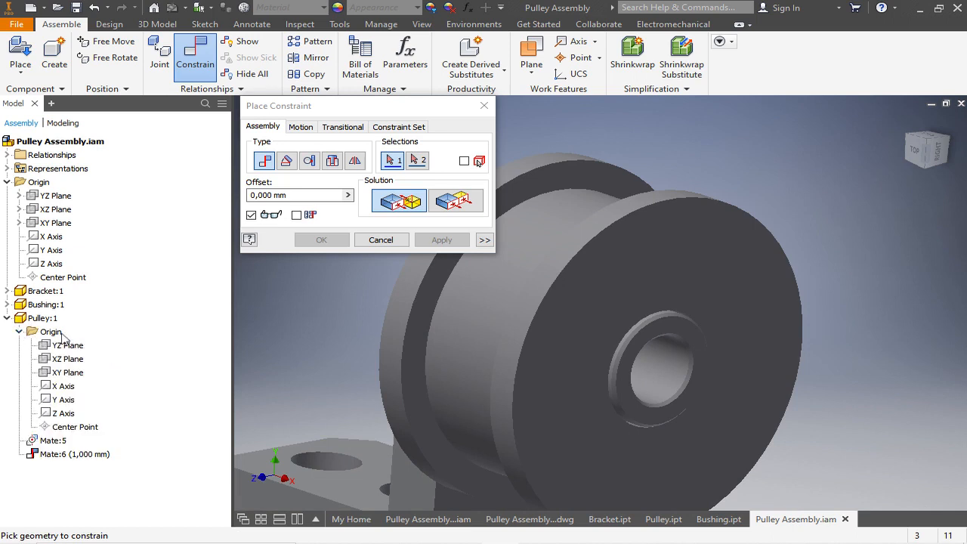
pyautogui.click(67, 359)
pyautogui.keyDown('shift'); pyautogui.moveTo(756, 355); pyautogui.dragTo(703, 303, button='middle'); pyautogui.keyUp('shift')
pyautogui.keyDown('shift'); pyautogui.moveTo(635, 236); pyautogui.dragTo(610, 242, button='middle'); pyautogui.keyUp('shift')
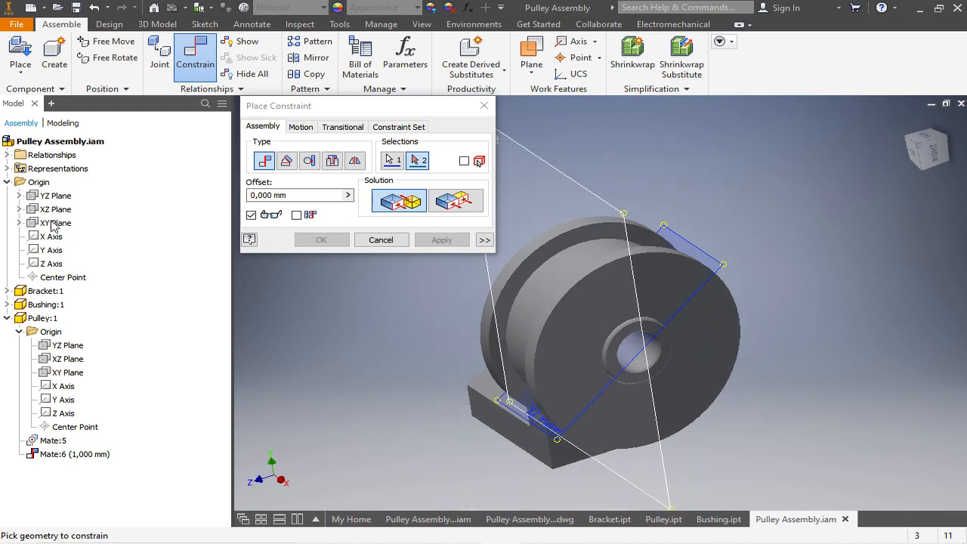
pyautogui.click(51, 229)
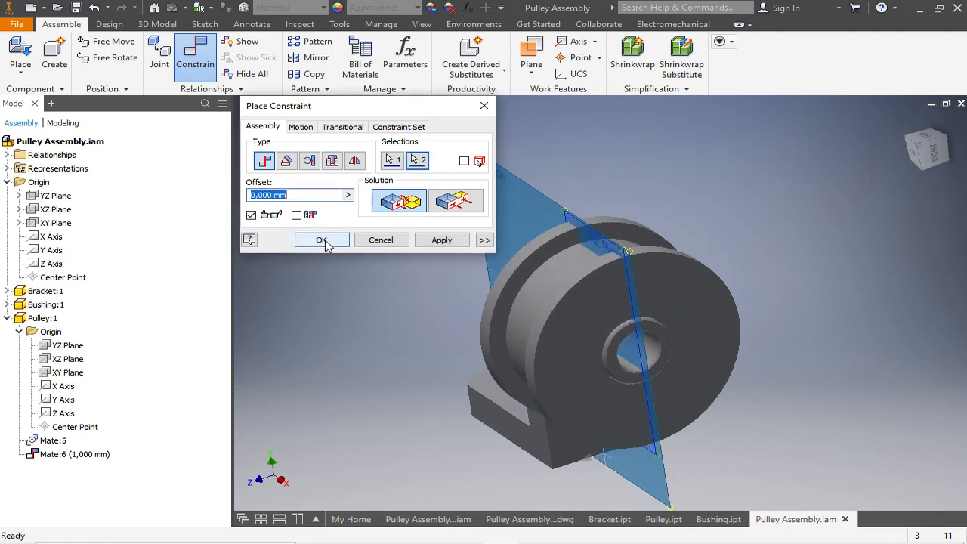
pyautogui.click(323, 240)
pyautogui.keyDown('shift'); pyautogui.moveTo(570, 204); pyautogui.dragTo(617, 206, button='middle'); pyautogui.keyUp('shift')
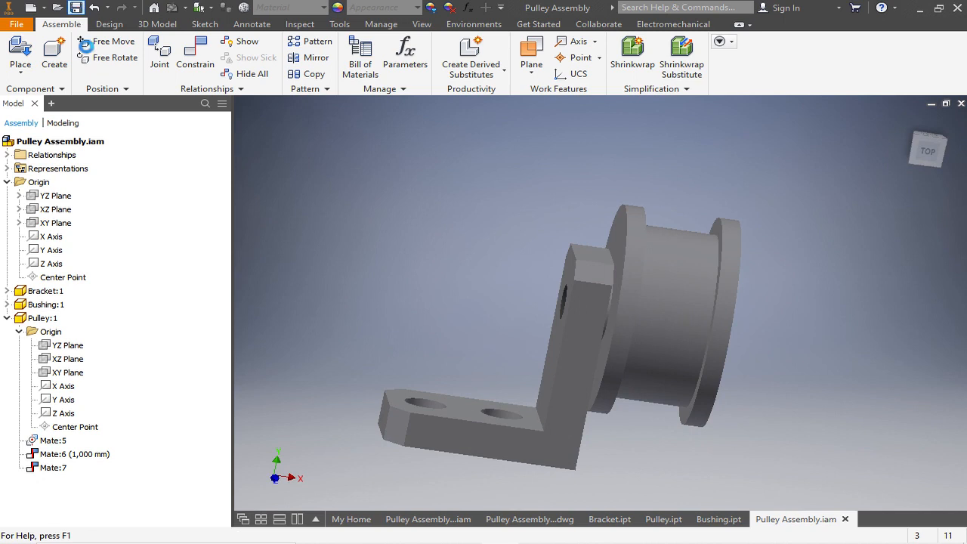
# Adjust the pulley's appearance to bright green, RGB 102, 255, 0.
pyautogui.keyDown('shift'); pyautogui.moveTo(419, 264); pyautogui.dragTo(686, 156, button='middle'); pyautogui.keyUp('shift')
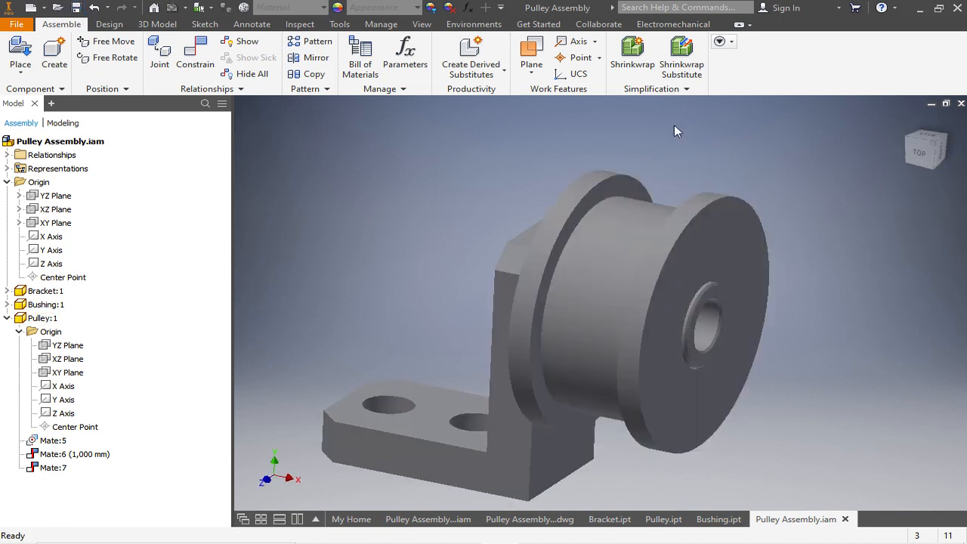
pyautogui.click(432, 8)
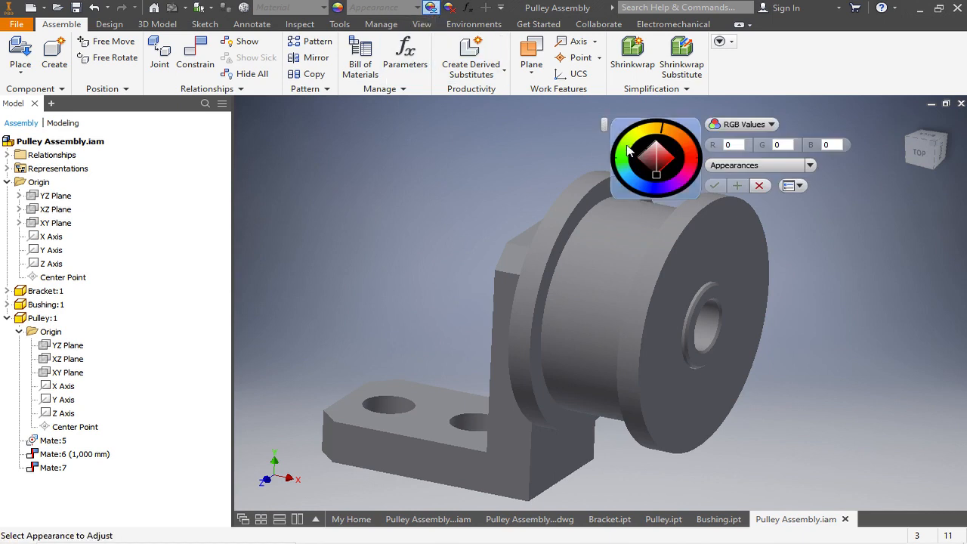
pyautogui.click(628, 150)
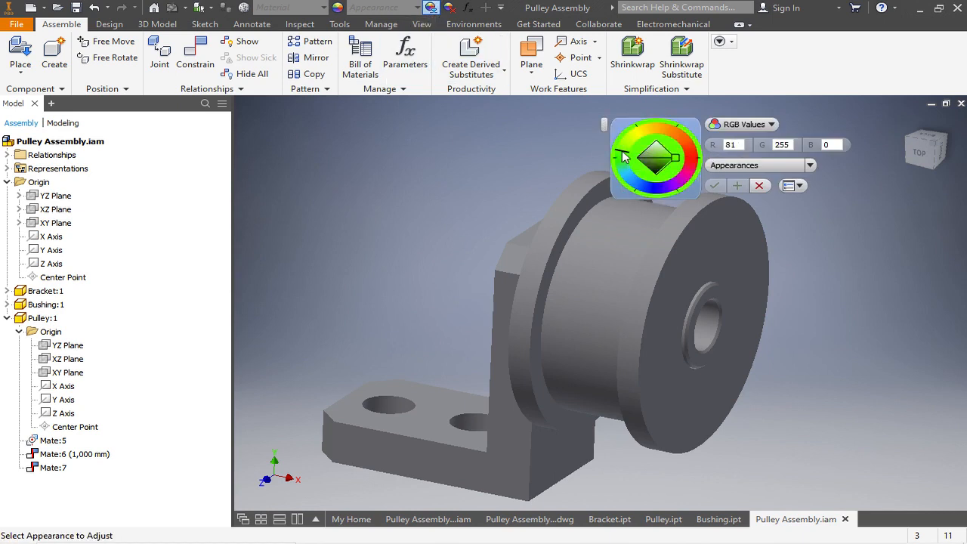
pyautogui.click(639, 237)
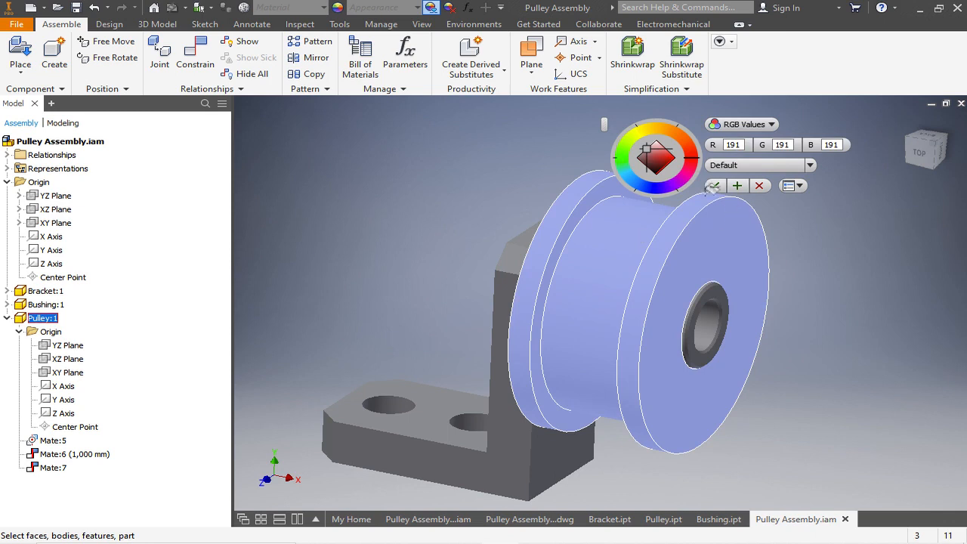
pyautogui.click(625, 155)
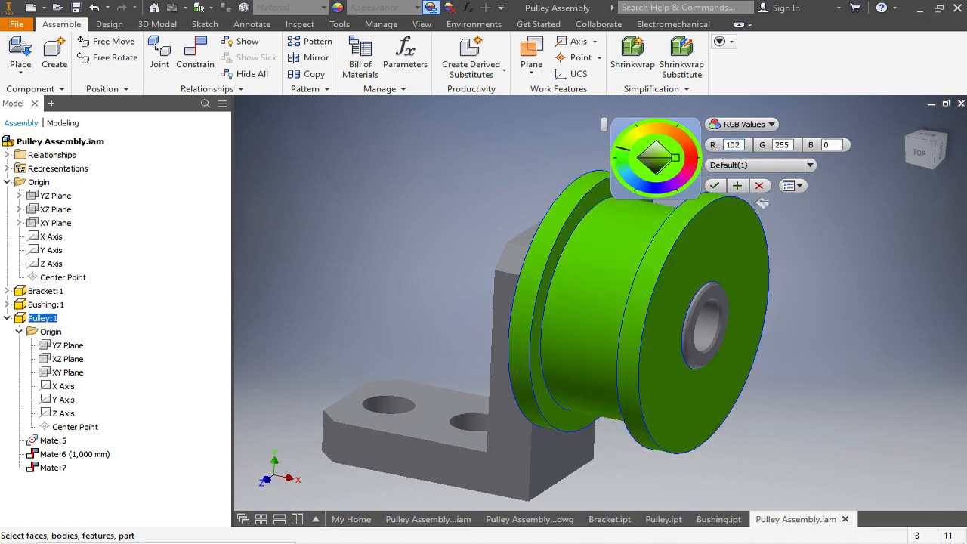
pyautogui.click(714, 185)
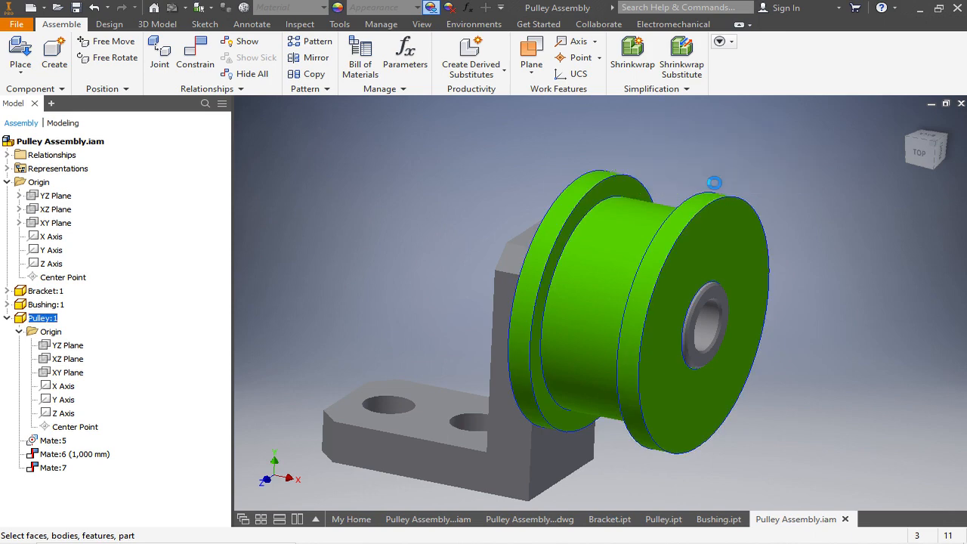
# Adjust the bracket's appearance to magenta, RGB 255, 0, 162.
pyautogui.keyDown('shift'); pyautogui.moveTo(626, 153); pyautogui.dragTo(648, 146, button='middle'); pyautogui.keyUp('shift')
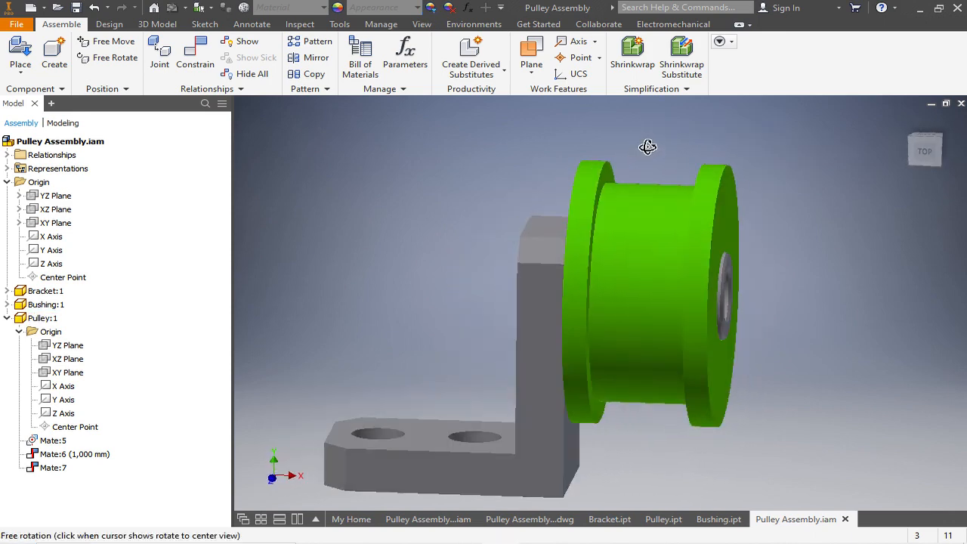
pyautogui.click(431, 7)
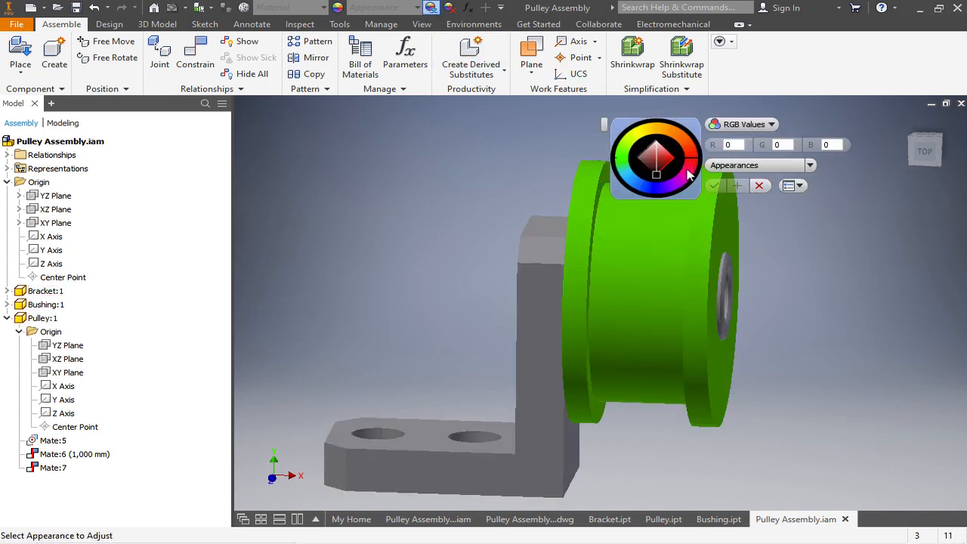
pyautogui.click(685, 177)
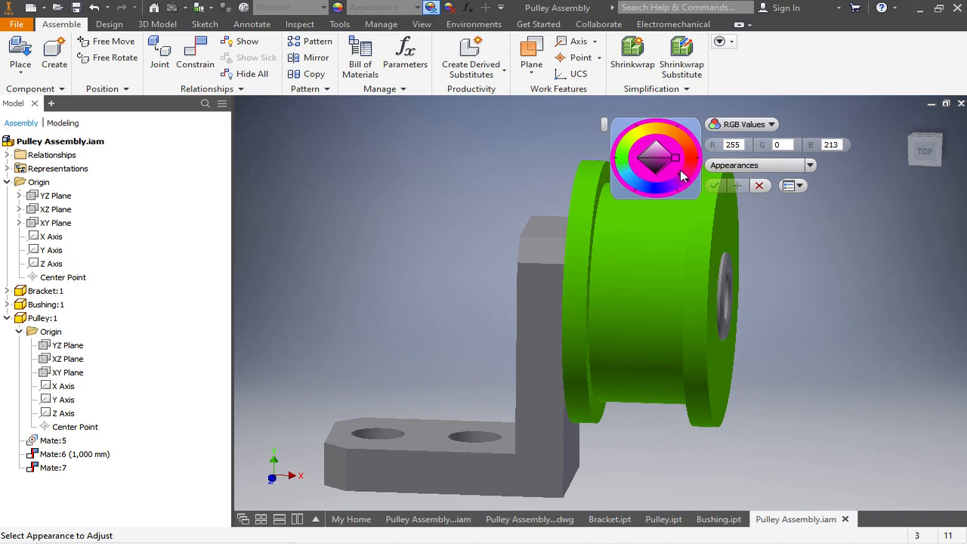
pyautogui.click(551, 292)
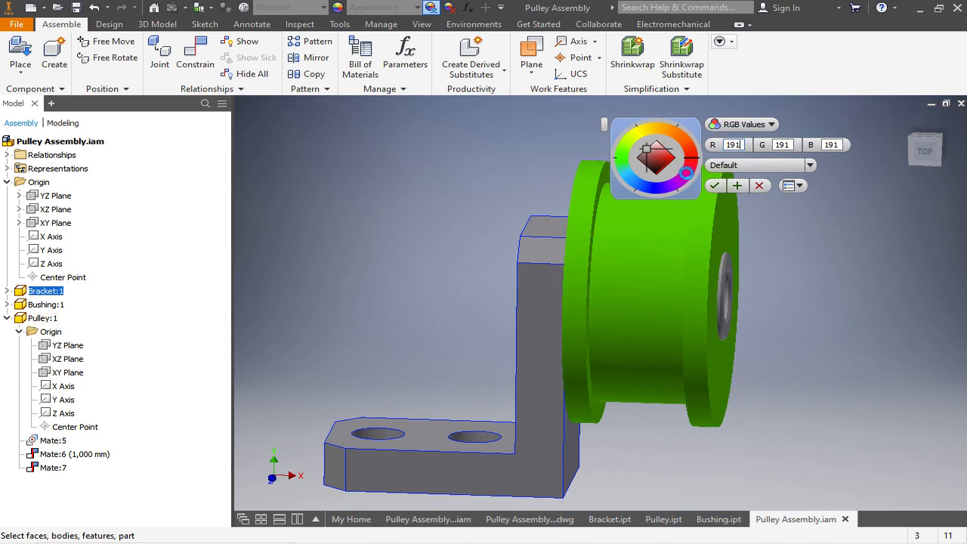
pyautogui.click(685, 173)
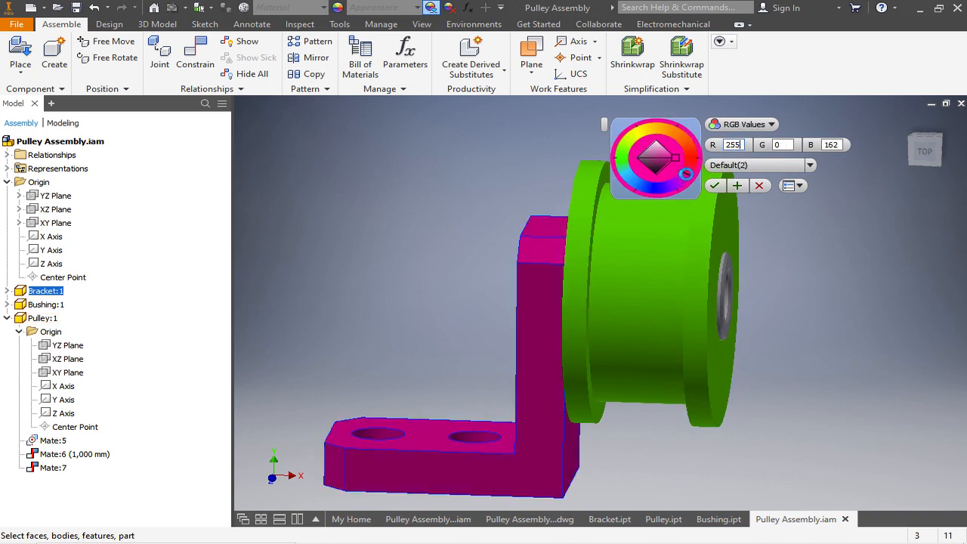
pyautogui.click(716, 187)
# Adjust the bushing's appearance to light blue, RGB 0, 204, 255, and save the assembly.
pyautogui.keyDown('shift'); pyautogui.moveTo(747, 181); pyautogui.dragTo(722, 176, button='middle'); pyautogui.keyUp('shift')
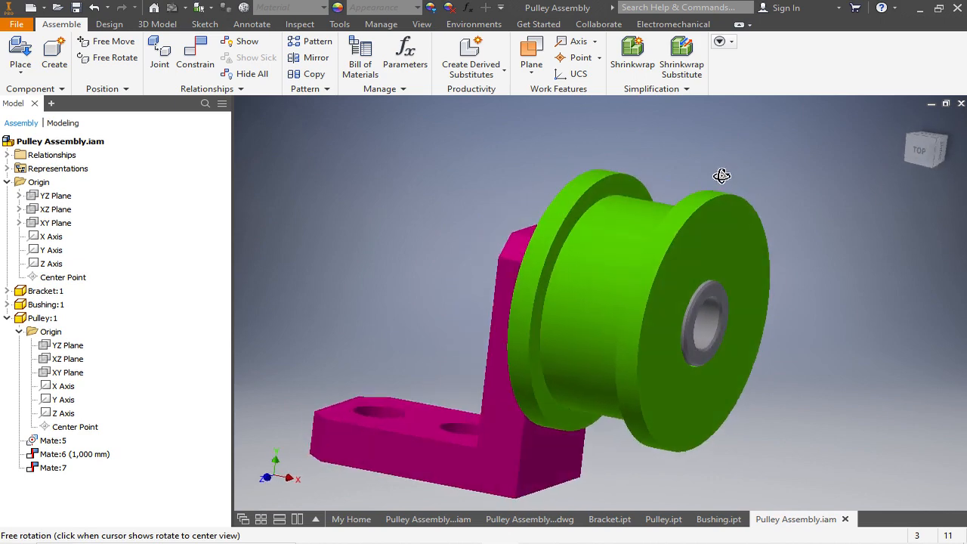
pyautogui.click(431, 8)
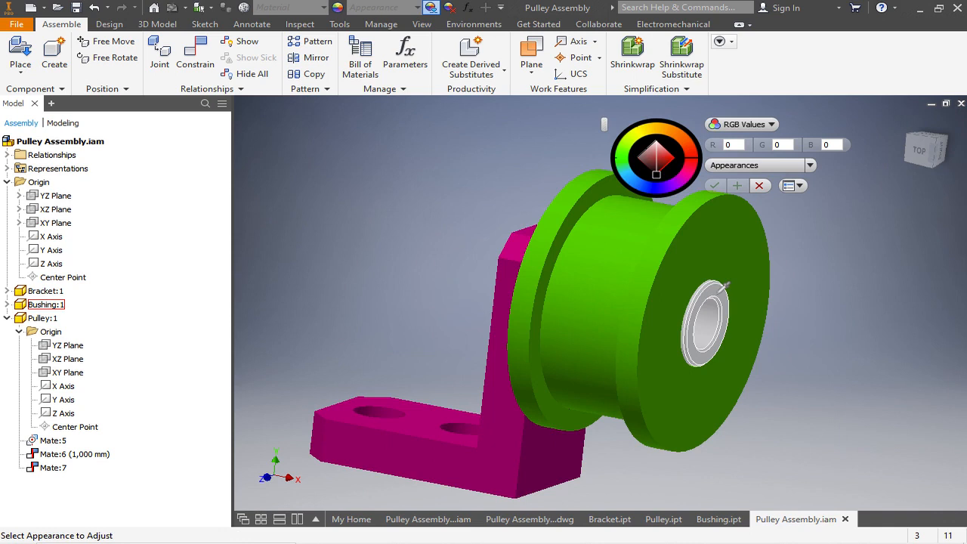
pyautogui.click(722, 286)
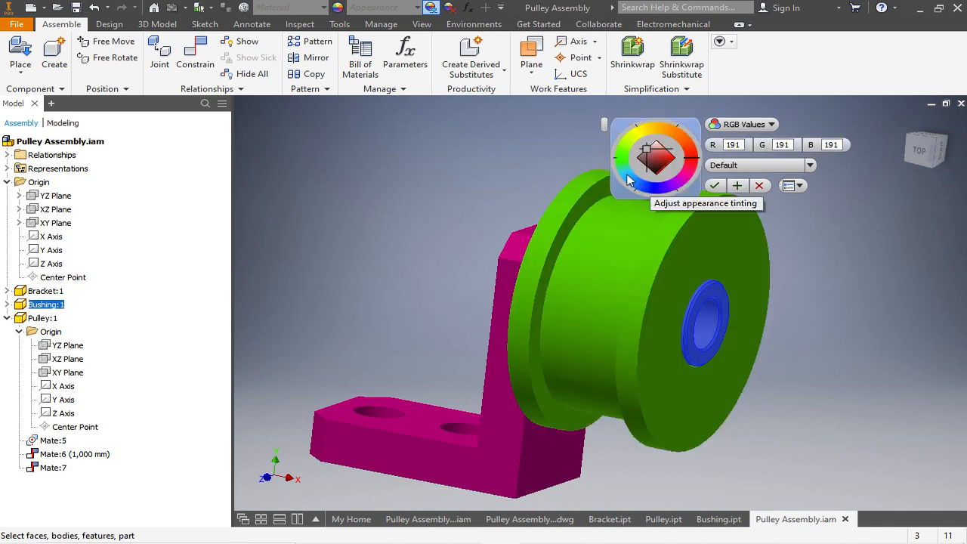
pyautogui.click(627, 181)
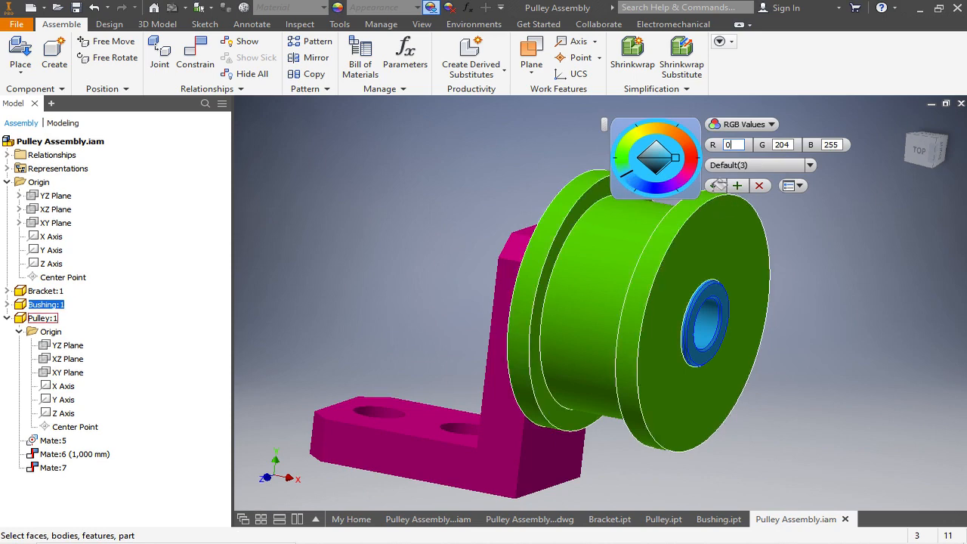
pyautogui.click(716, 184)
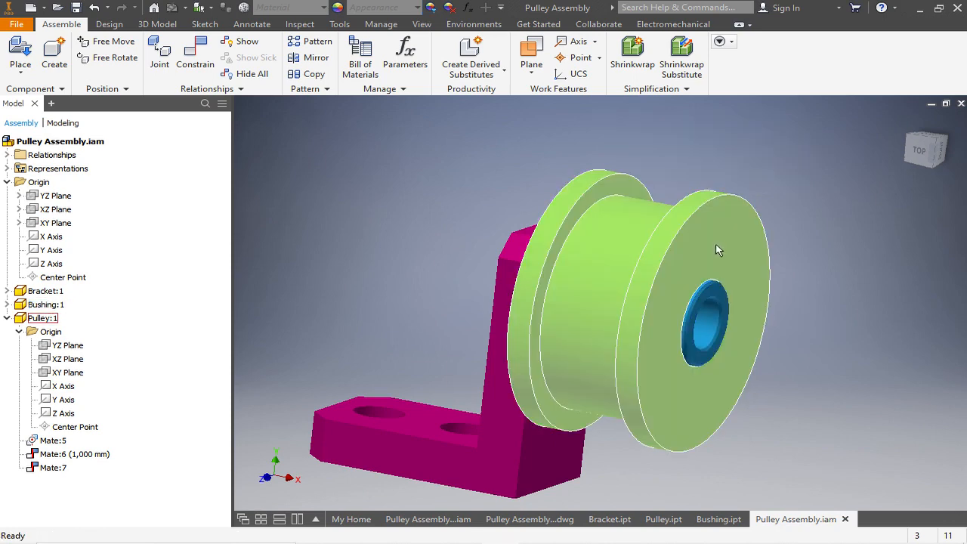
pyautogui.keyDown('shift'); pyautogui.moveTo(799, 196); pyautogui.dragTo(760, 198, button='middle'); pyautogui.keyUp('shift')
pyautogui.press('Escape')
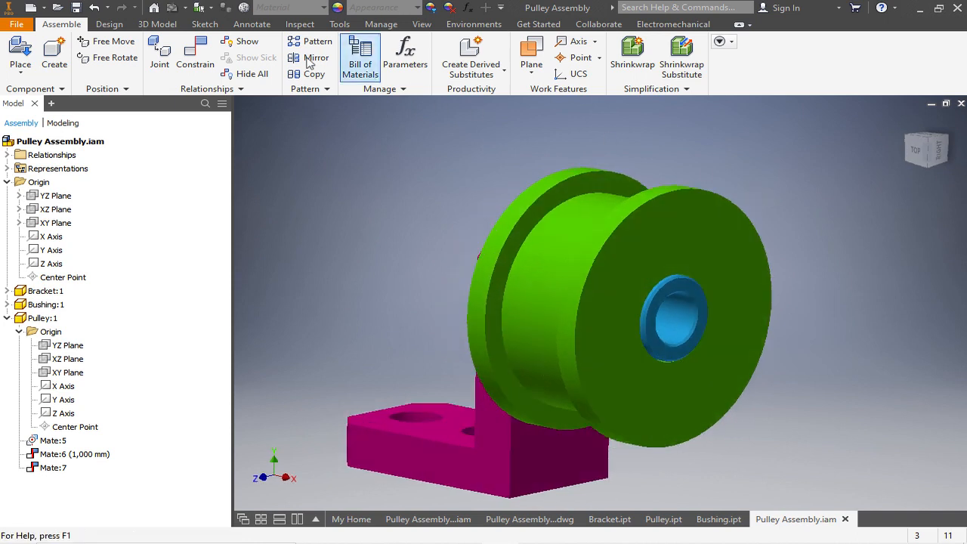
pyautogui.click(76, 8)
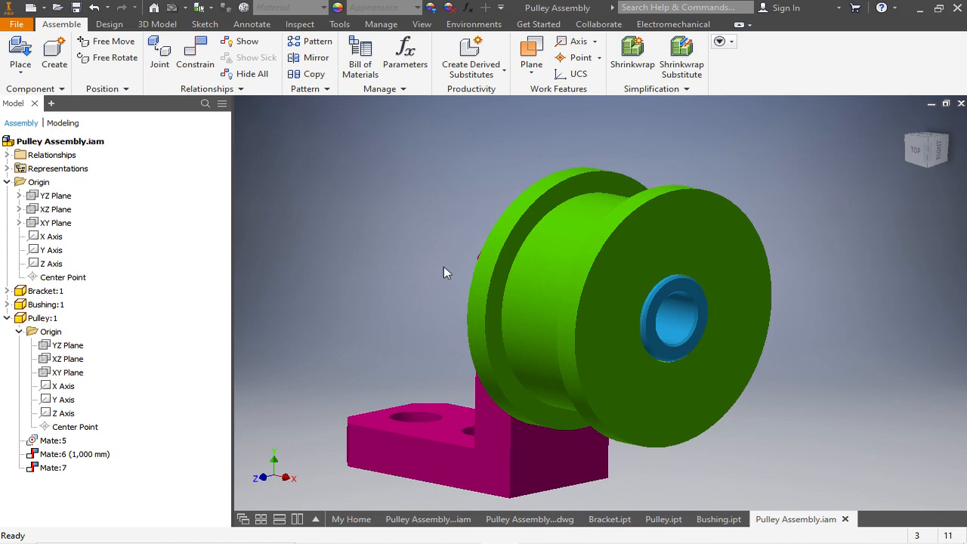
# Search the Content Center for ISO 7089 and choose the ISO 7089 washer family for placement.
pyautogui.scroll(2, 435, 271)
pyautogui.scroll(-3, 435, 270)
pyautogui.keyDown('shift'); pyautogui.moveTo(435, 277); pyautogui.dragTo(463, 269, button='middle'); pyautogui.keyUp('shift')
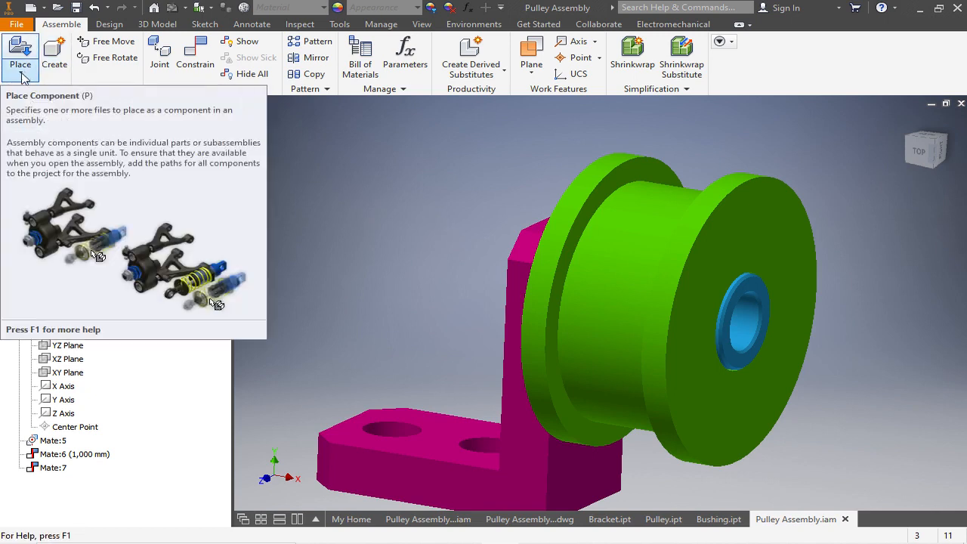
pyautogui.click(23, 75)
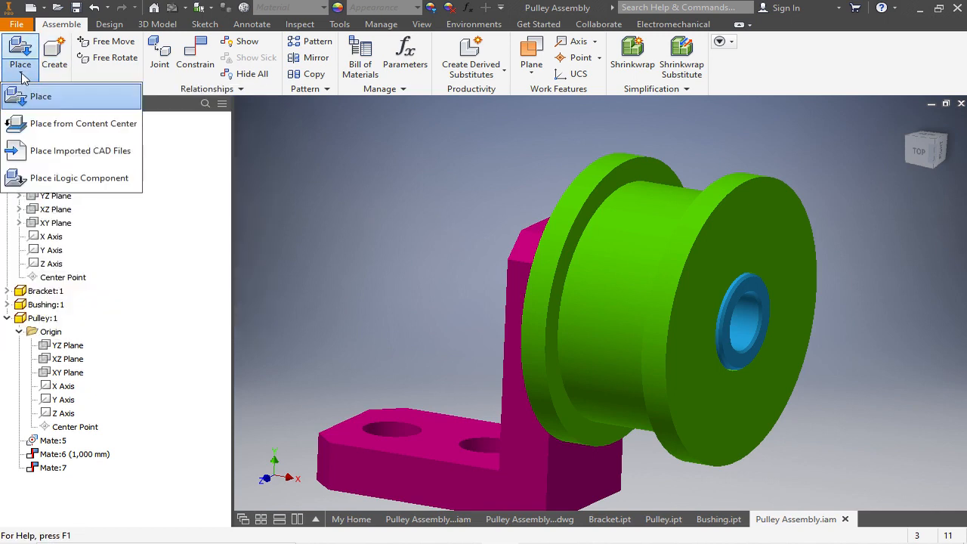
pyautogui.click(52, 125)
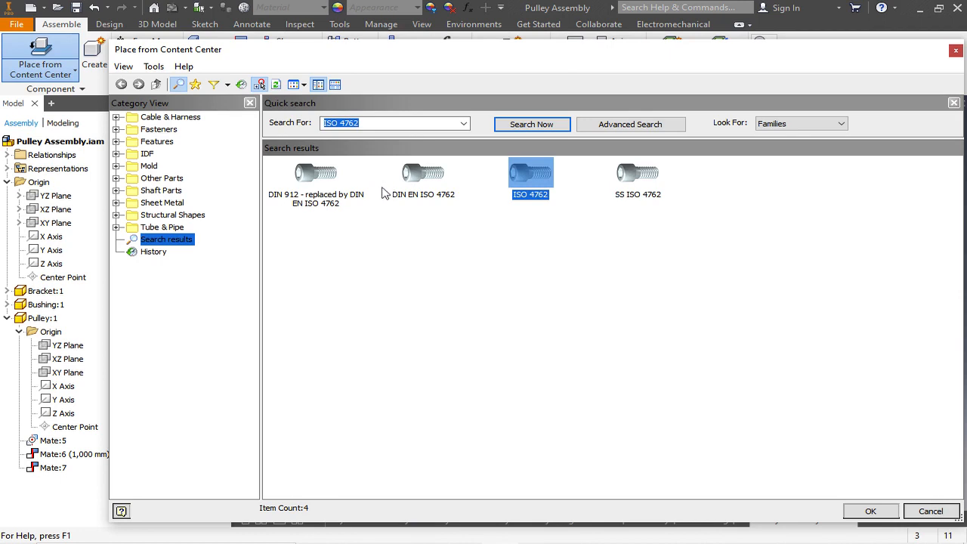
pyautogui.click(378, 126)
pyautogui.moveTo(370, 125); pyautogui.dragTo(330, 124)
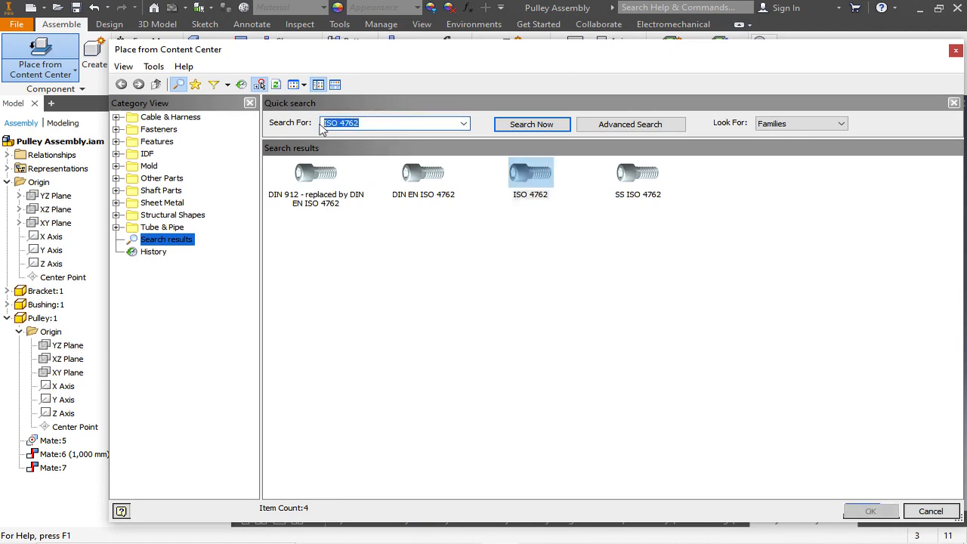
pyautogui.write('I')
pyautogui.press('Return')
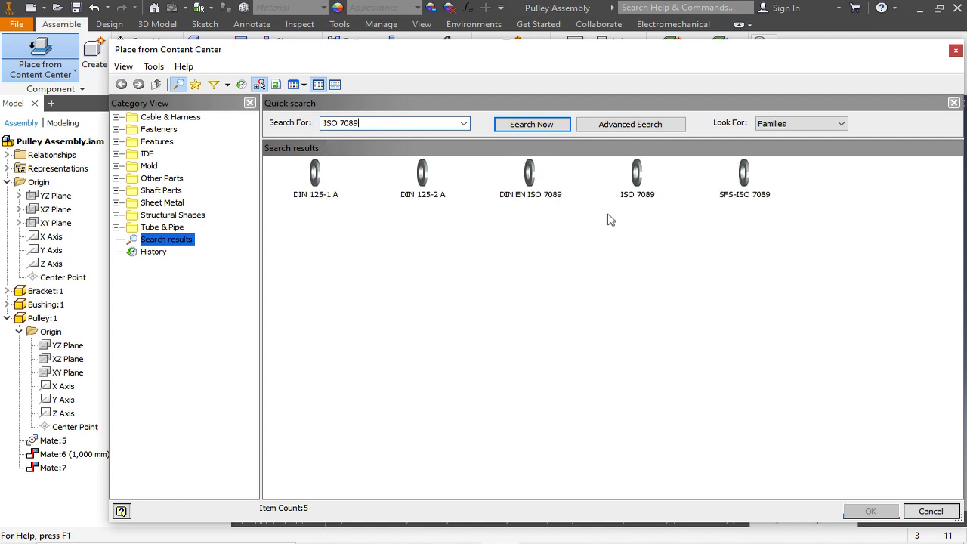
pyautogui.doubleClick(637, 174)
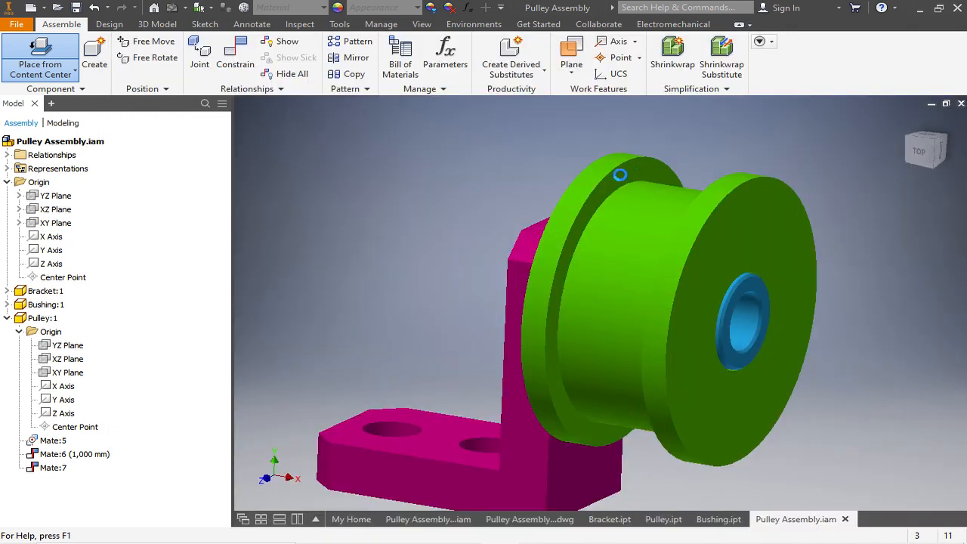
# Place one custom ISO 7089 washer of 12 mm nominal diameter beside the pulley, saving its part as ISO 7089 - 12 - 140 HV(1).
pyautogui.scroll(-3, 487, 247)
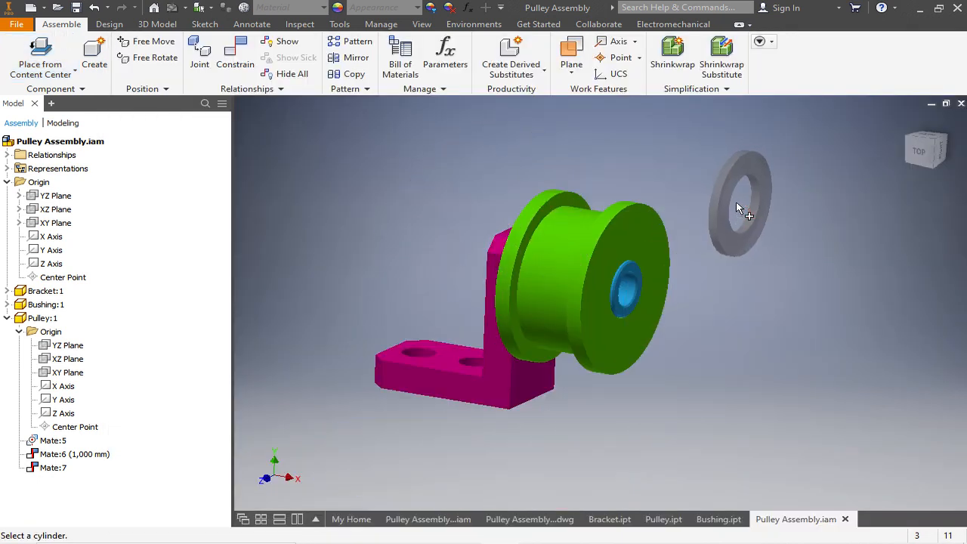
pyautogui.click(739, 209)
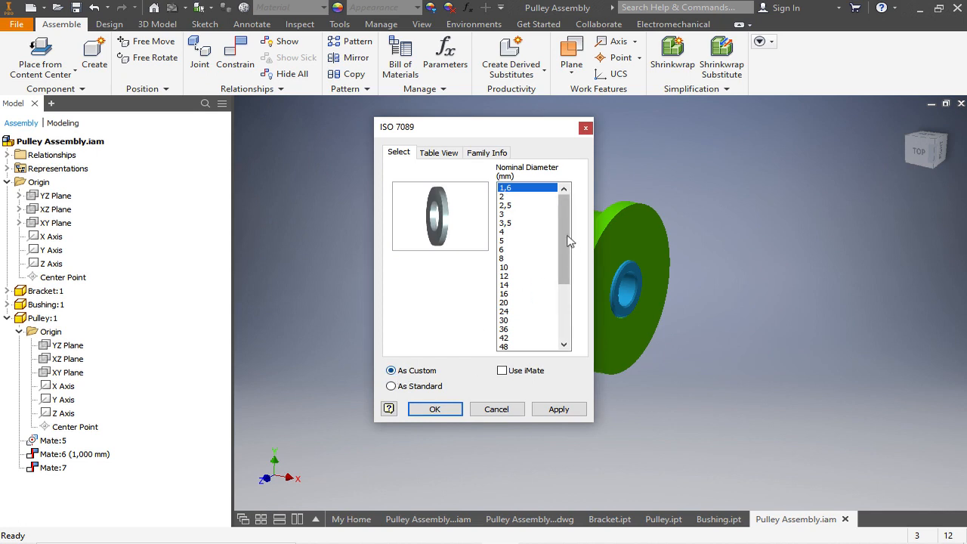
pyautogui.moveTo(561, 228); pyautogui.dragTo(561, 241)
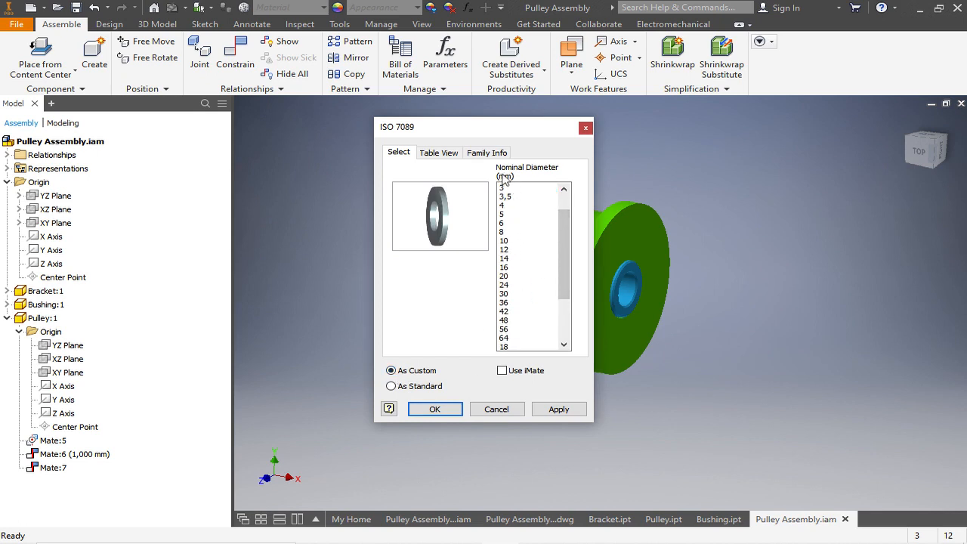
pyautogui.click(505, 249)
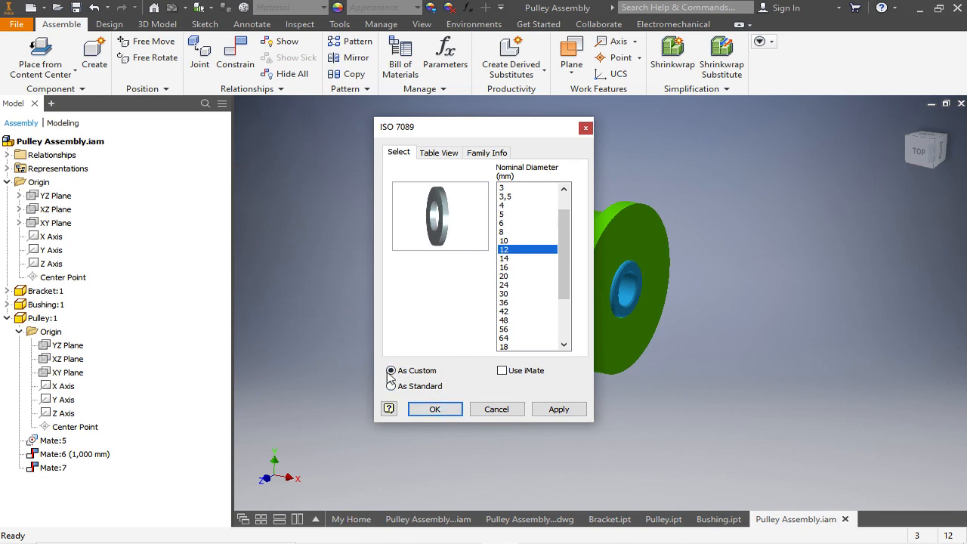
pyautogui.click(434, 409)
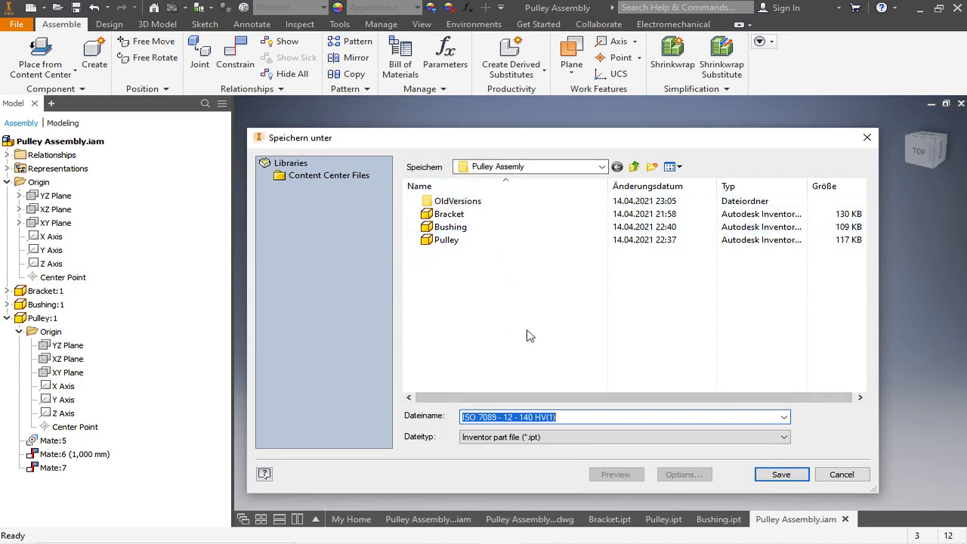
pyautogui.click(787, 477)
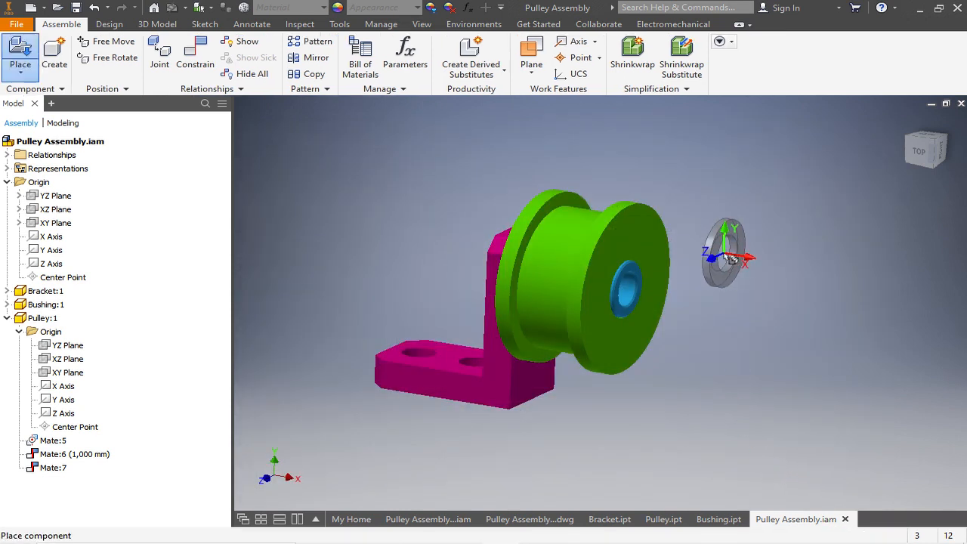
pyautogui.click(734, 260)
pyautogui.press('Escape')
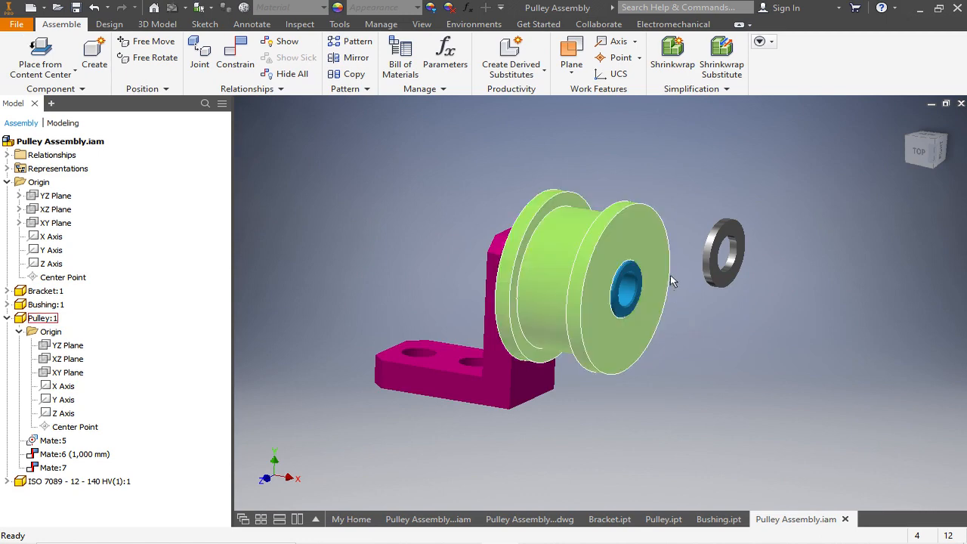
# Mate the axis of the washer's hole to the axis of the bushing's bore with 0 mm offset.
pyautogui.scroll(3, 670, 277)
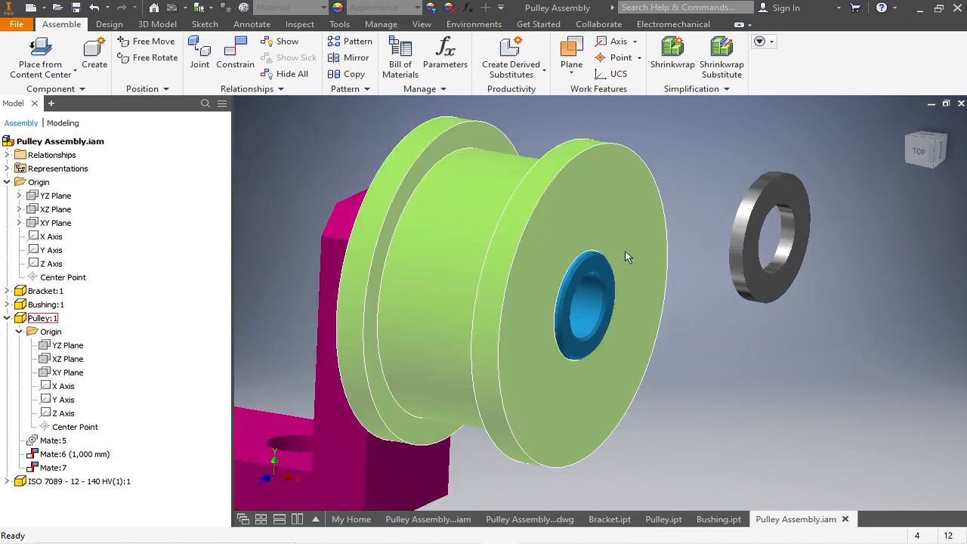
pyautogui.click(235, 54)
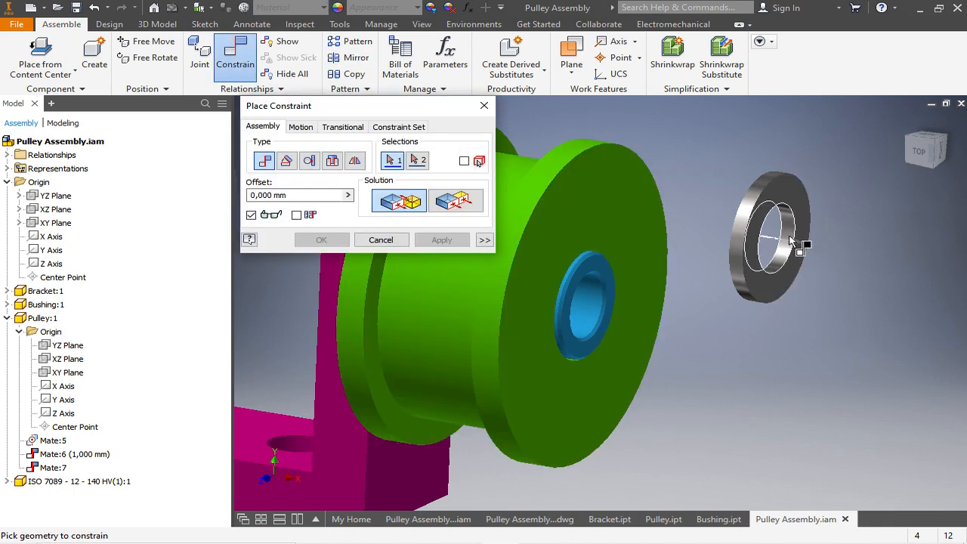
pyautogui.scroll(2, 795, 240)
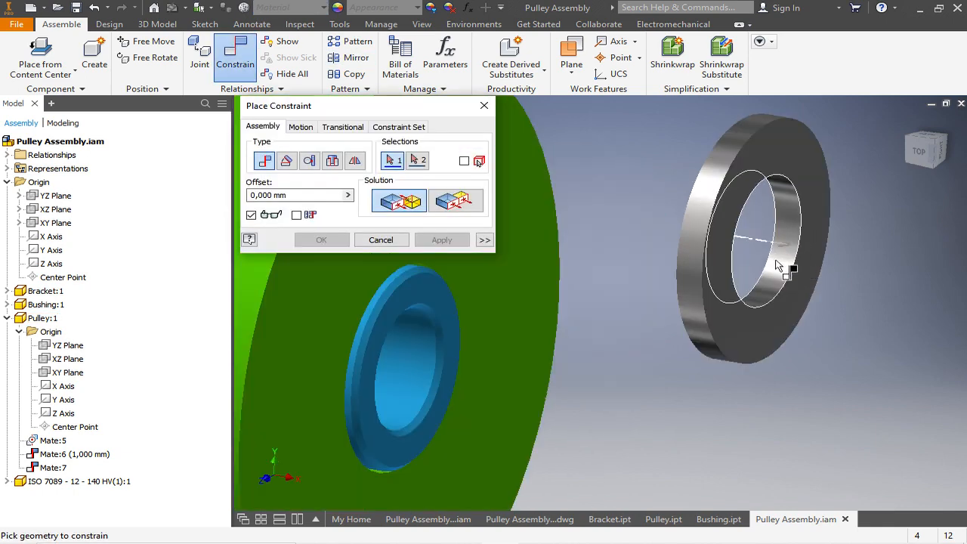
pyautogui.click(782, 266)
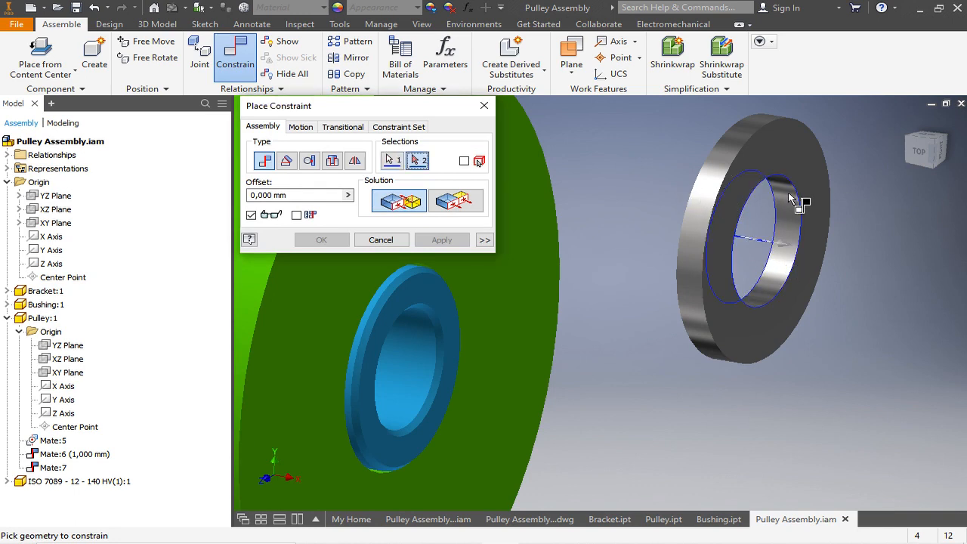
pyautogui.scroll(-2, 815, 167)
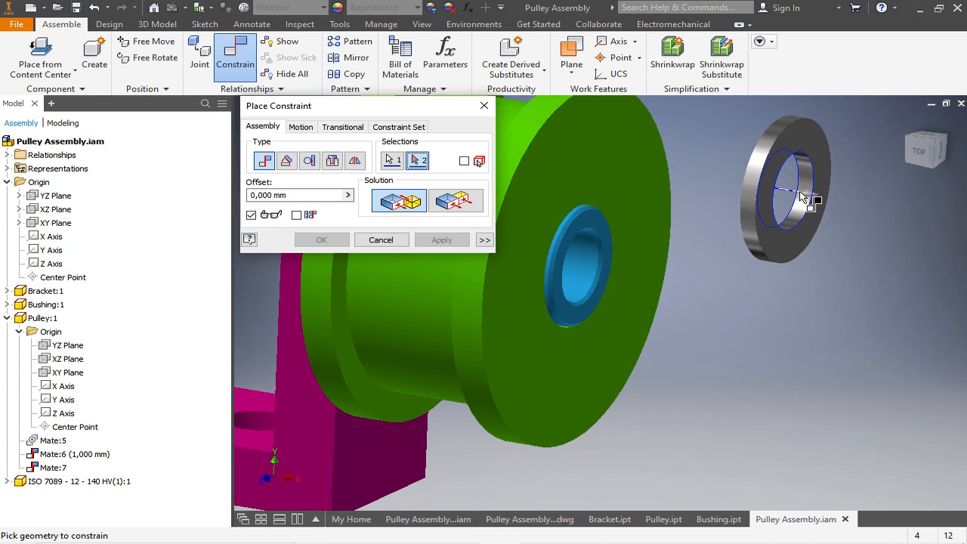
pyautogui.click(584, 272)
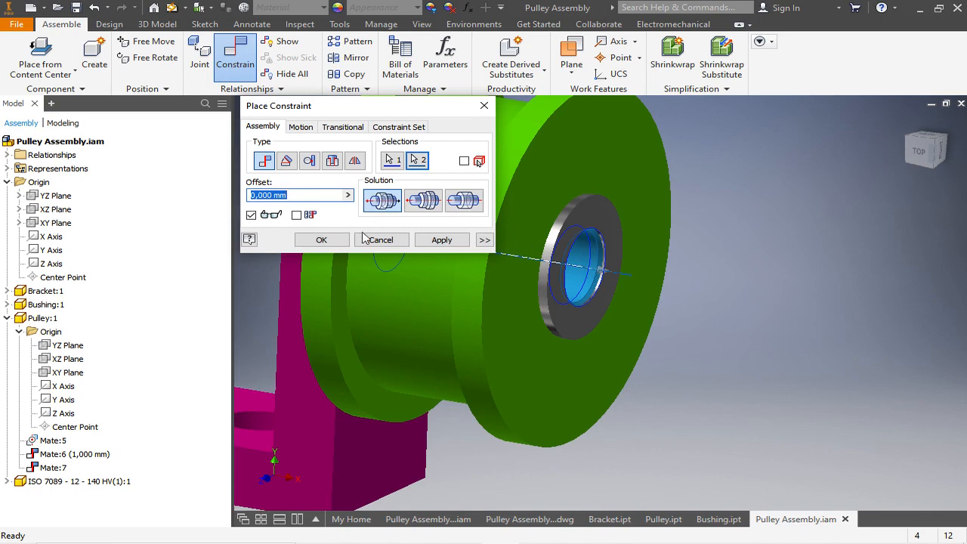
pyautogui.click(328, 242)
# Slide the washer away from the pulley and mate its inner flat face to the bushing's outer end face with 0 mm offset.
pyautogui.click(601, 220)
pyautogui.moveTo(619, 219); pyautogui.dragTo(701, 215)
pyautogui.keyDown('shift'); pyautogui.moveTo(702, 215); pyautogui.dragTo(748, 188, button='middle'); pyautogui.keyUp('shift')
pyautogui.click(749, 188)
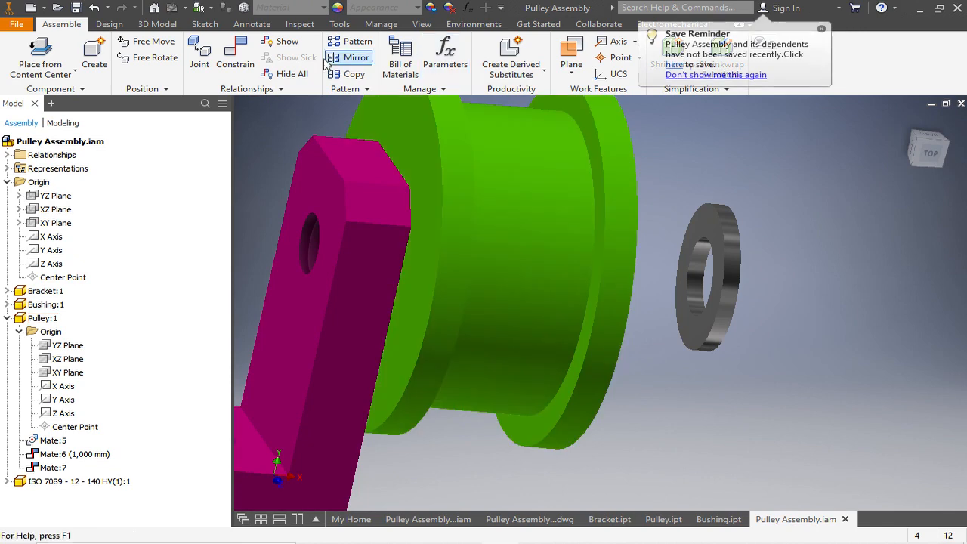
pyautogui.click(236, 60)
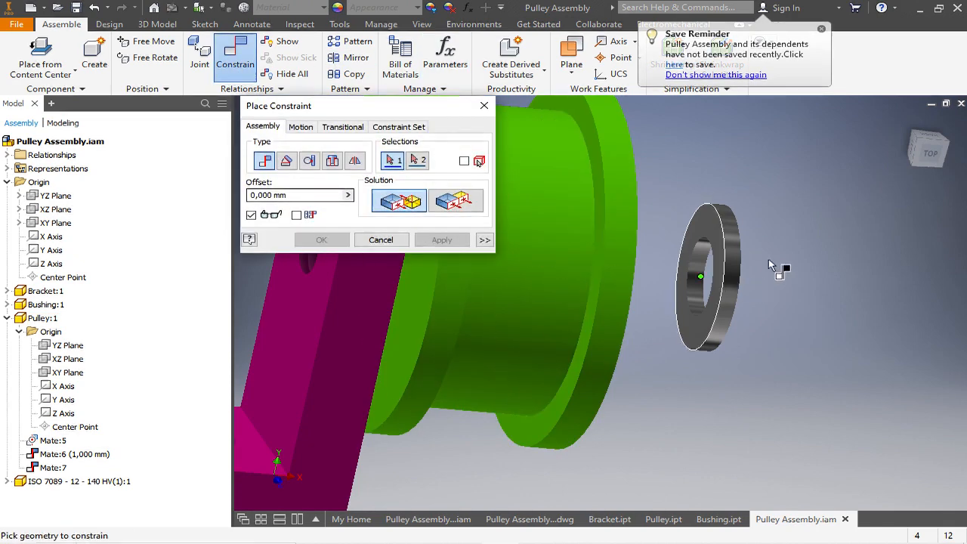
pyautogui.click(703, 232)
pyautogui.moveTo(704, 232)
pyautogui.keyDown('shift'); pyautogui.mouseDown(button='middle')
pyautogui.moveTo(760, 212)
pyautogui.moveTo(602, 225)
pyautogui.mouseUp(button='middle'); pyautogui.keyUp('shift')
pyautogui.click(602, 224)
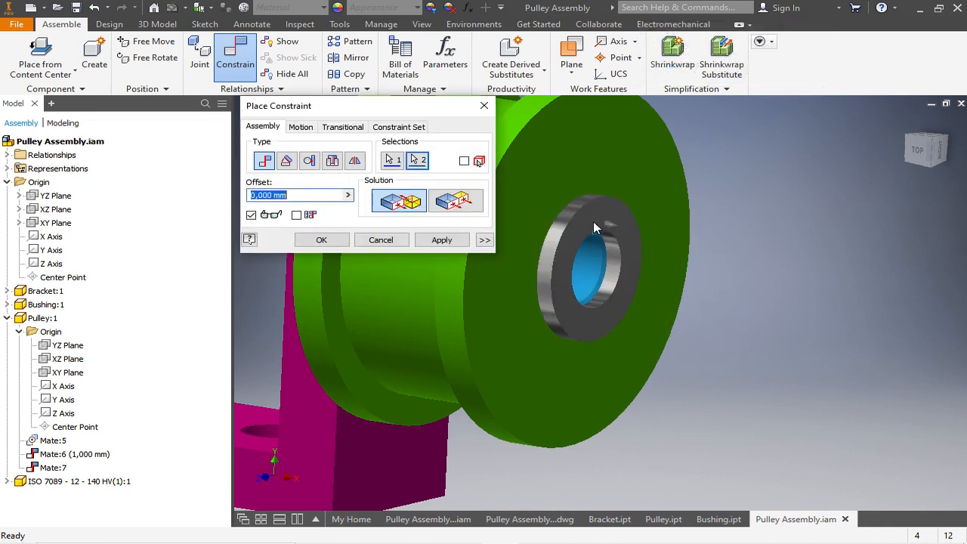
pyautogui.click(455, 202)
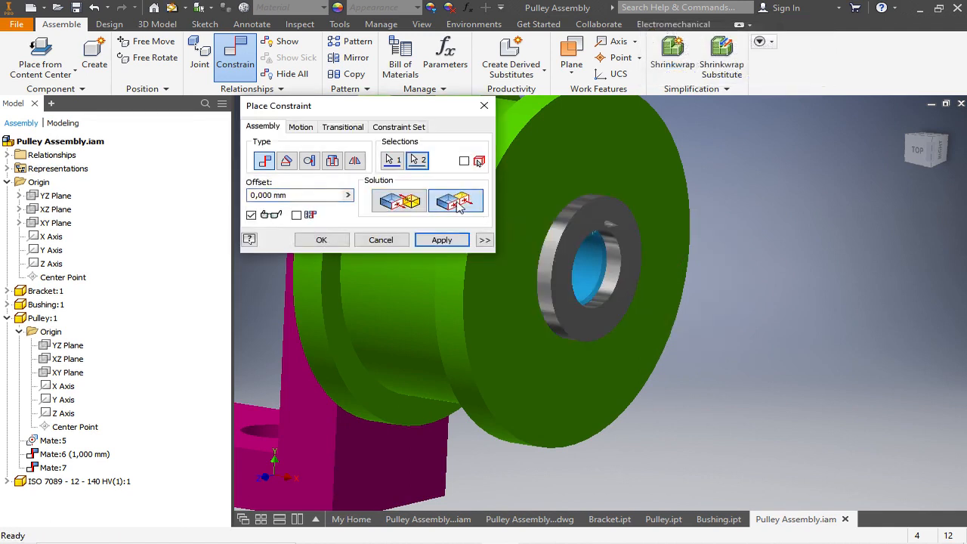
pyautogui.click(397, 201)
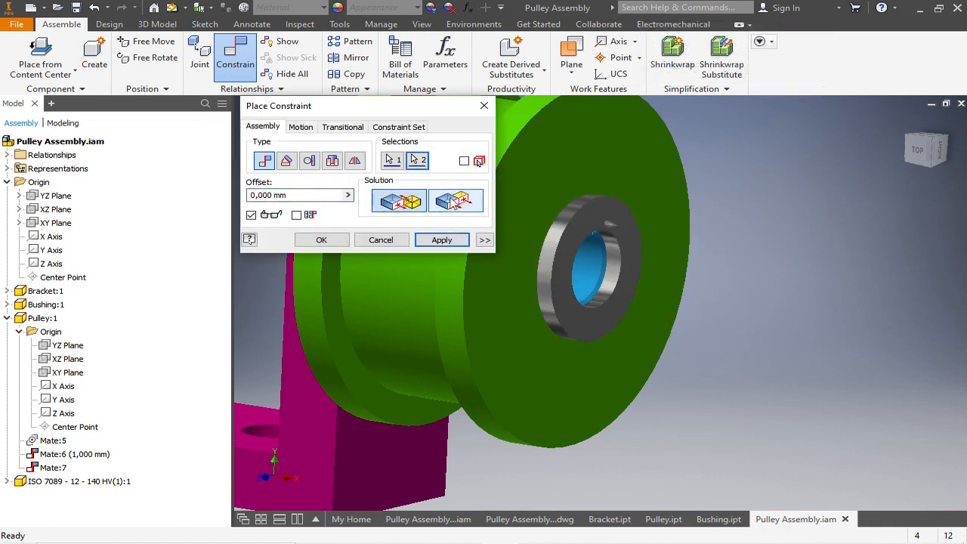
pyautogui.click(443, 240)
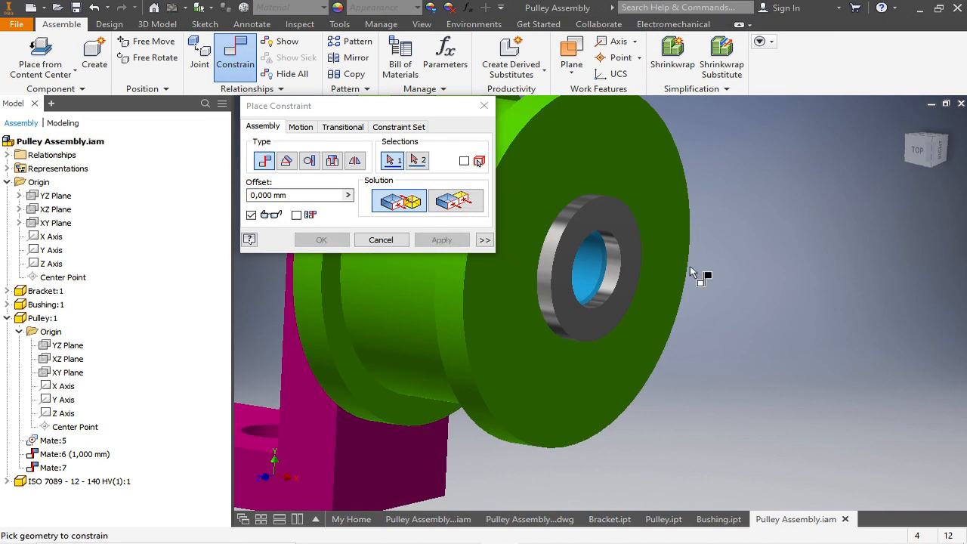
# Mate the washer's XZ plane to the assembly's XY plane with 0 mm offset, and save the assembly.
pyautogui.scroll(-3, 787, 282)
pyautogui.keyDown('shift'); pyautogui.moveTo(740, 255); pyautogui.dragTo(650, 261, button='middle'); pyautogui.keyUp('shift')
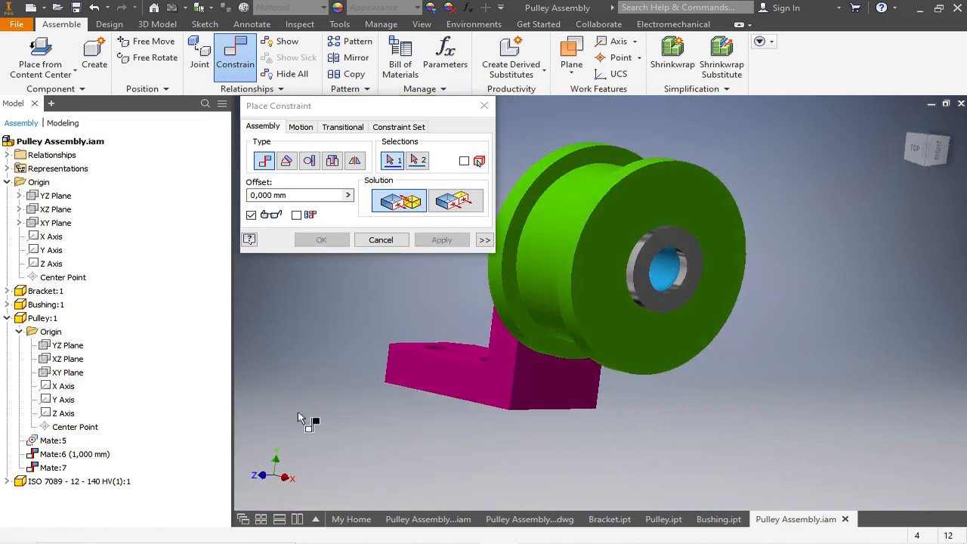
pyautogui.click(8, 482)
pyautogui.click(8, 264)
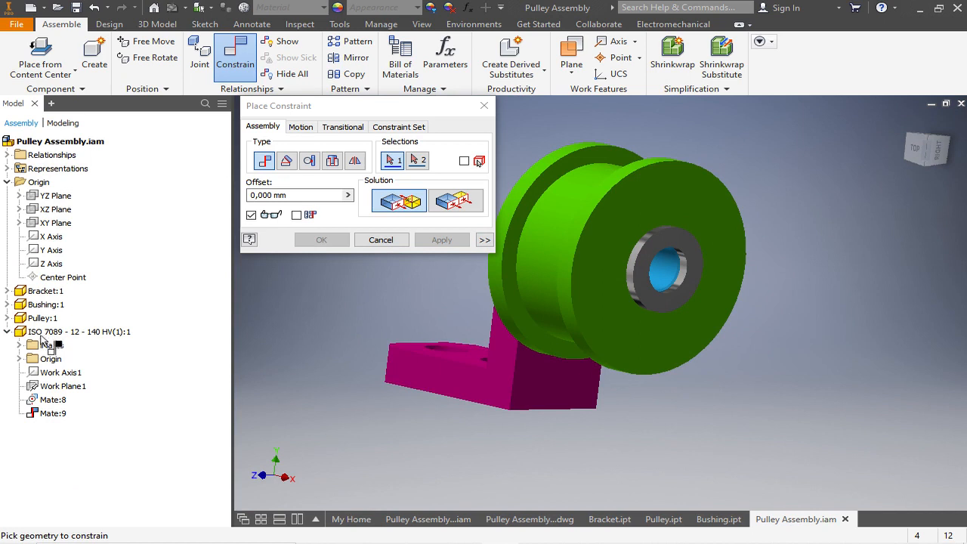
pyautogui.click(19, 360)
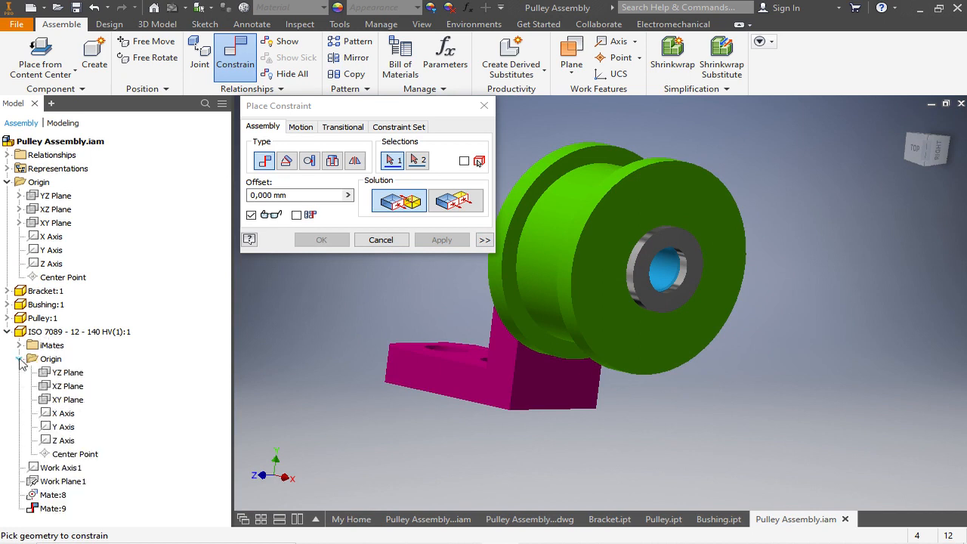
pyautogui.click(61, 387)
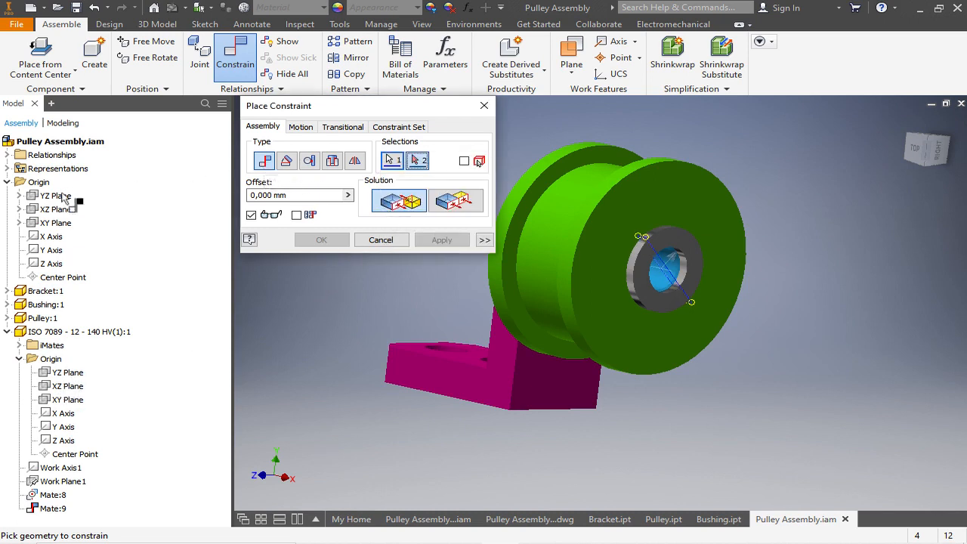
pyautogui.click(47, 227)
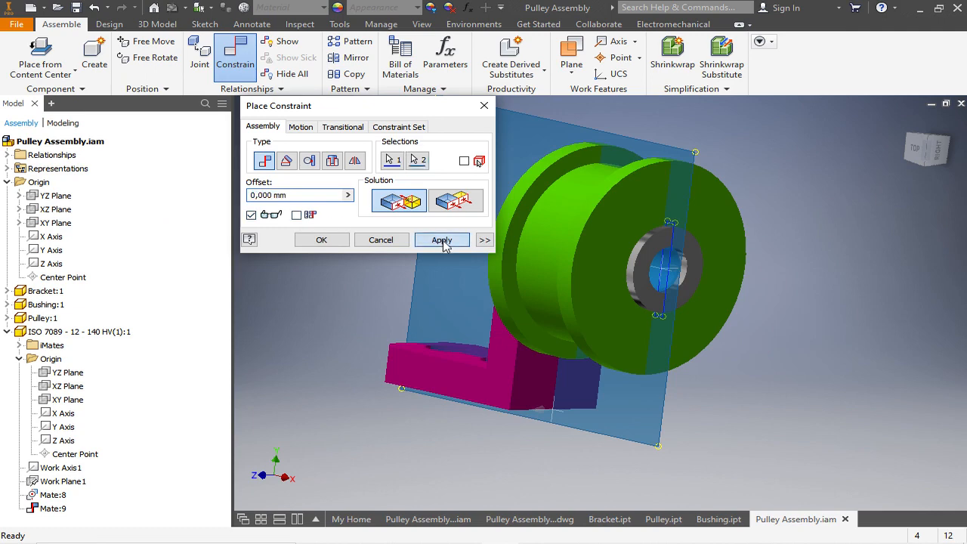
pyautogui.click(442, 239)
pyautogui.click(401, 237)
pyautogui.moveTo(526, 179)
pyautogui.keyDown('shift'); pyautogui.mouseDown(button='middle')
pyautogui.moveTo(576, 180)
pyautogui.moveTo(527, 179)
pyautogui.mouseUp(button='middle'); pyautogui.keyUp('shift')
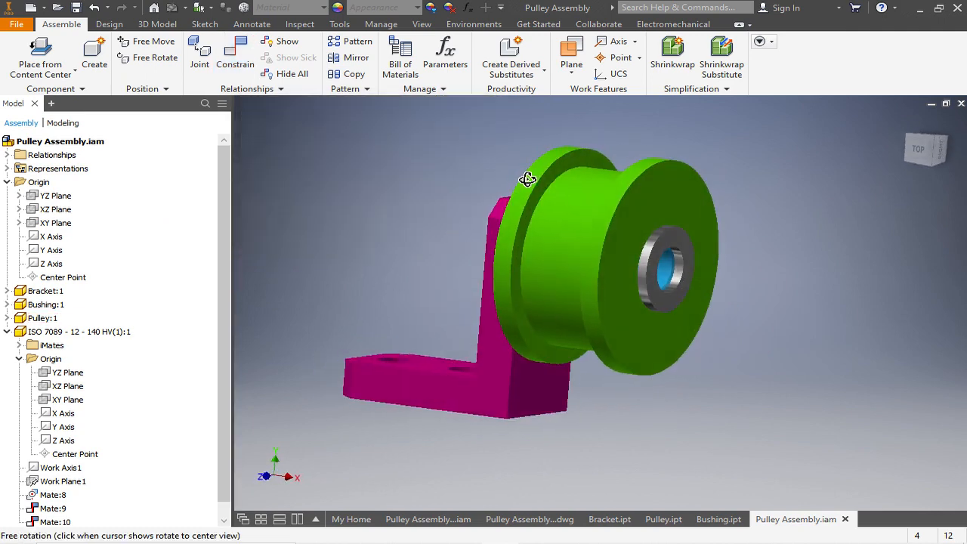
pyautogui.click(77, 9)
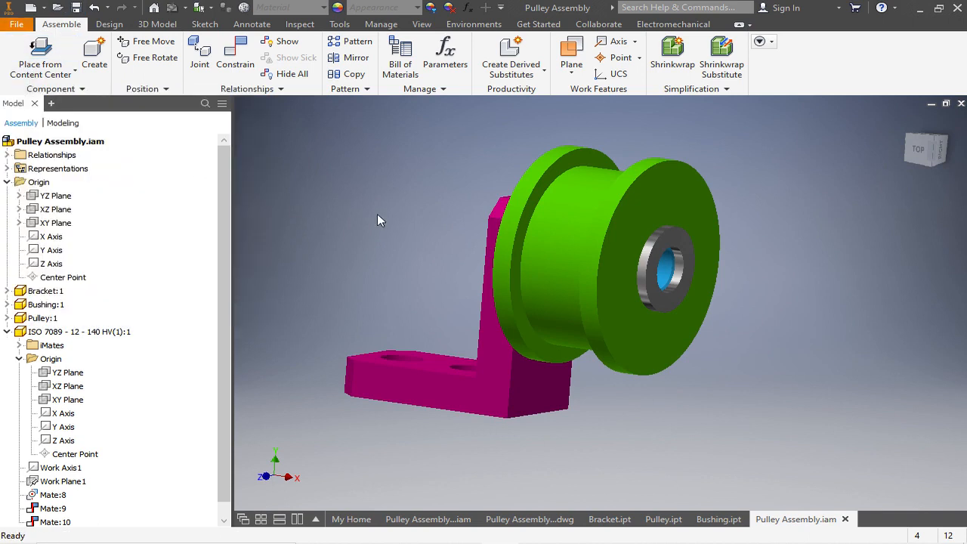
# Search the Content Center for ISO 4762 and choose the ISO 4762 socket head screw for placement.
pyautogui.click(48, 75)
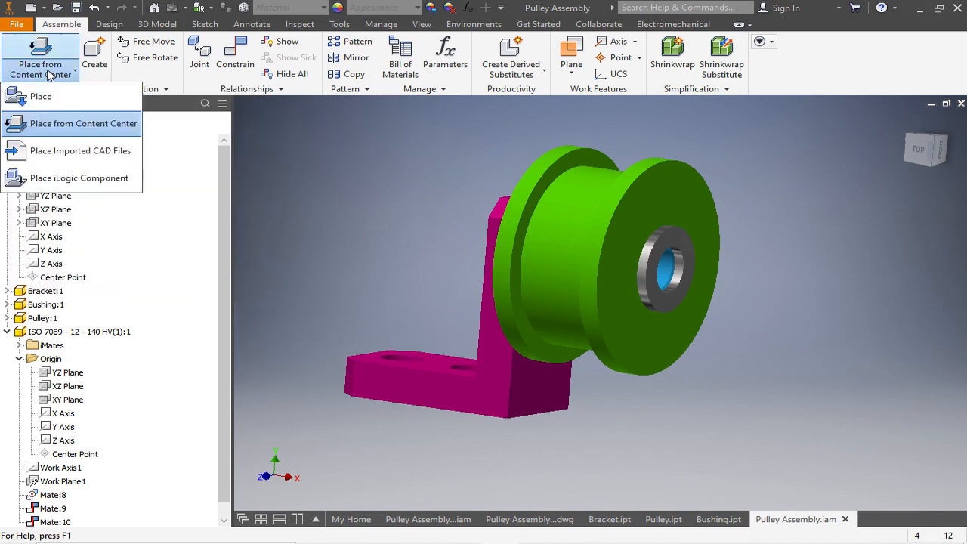
pyautogui.click(48, 123)
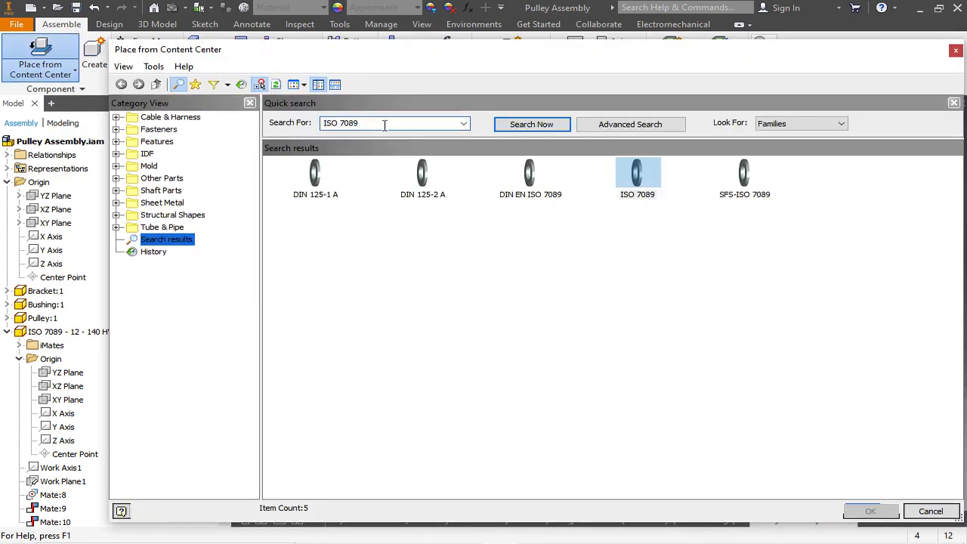
pyautogui.write('ISO')
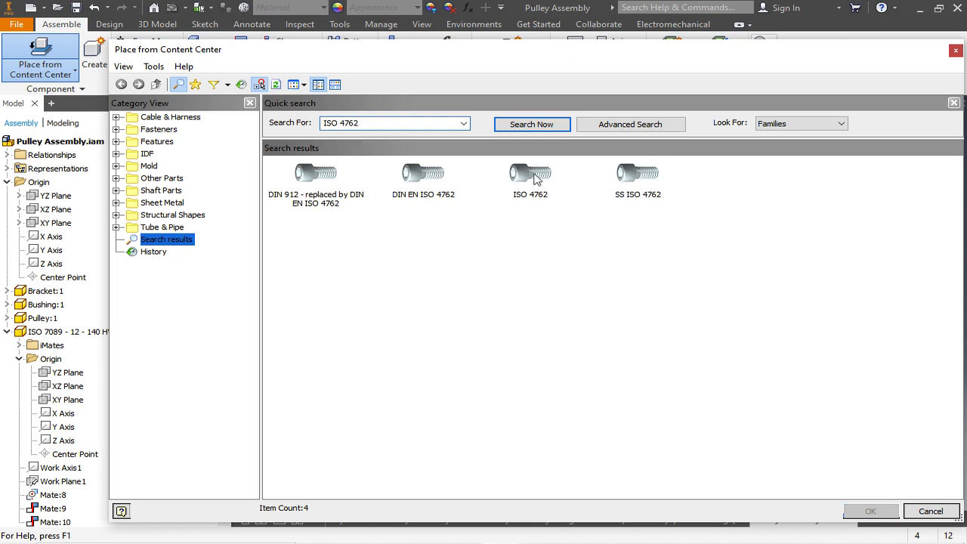
pyautogui.doubleClick(531, 176)
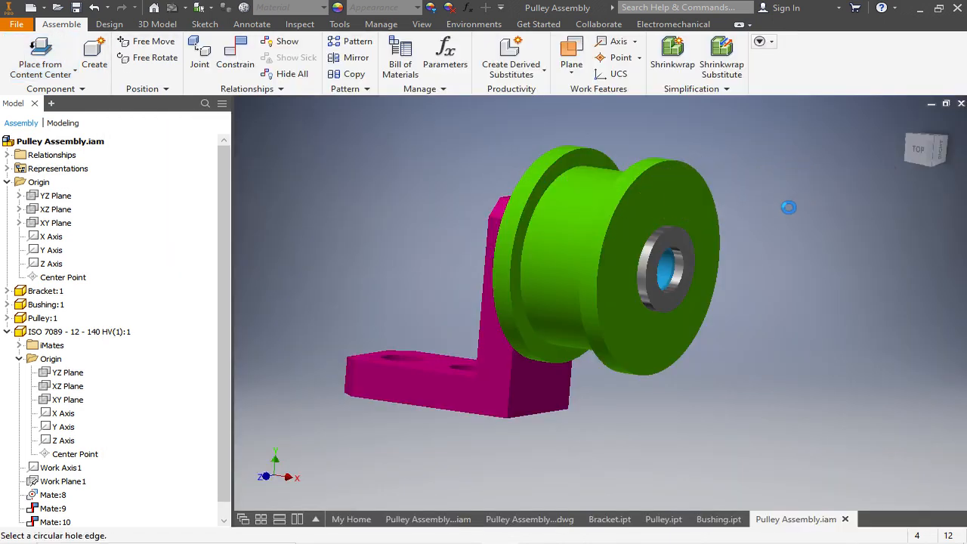
pyautogui.press('Escape')
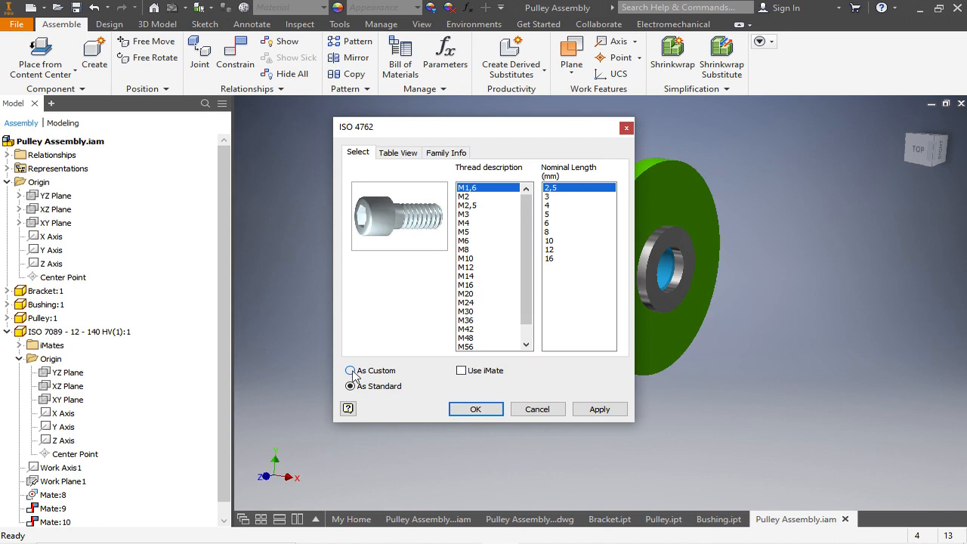
# Place one custom M12 screw with 45 mm nominal length beside the pulley, saving its part as ISO 4762 - M12 x 45ISO.
pyautogui.click(468, 268)
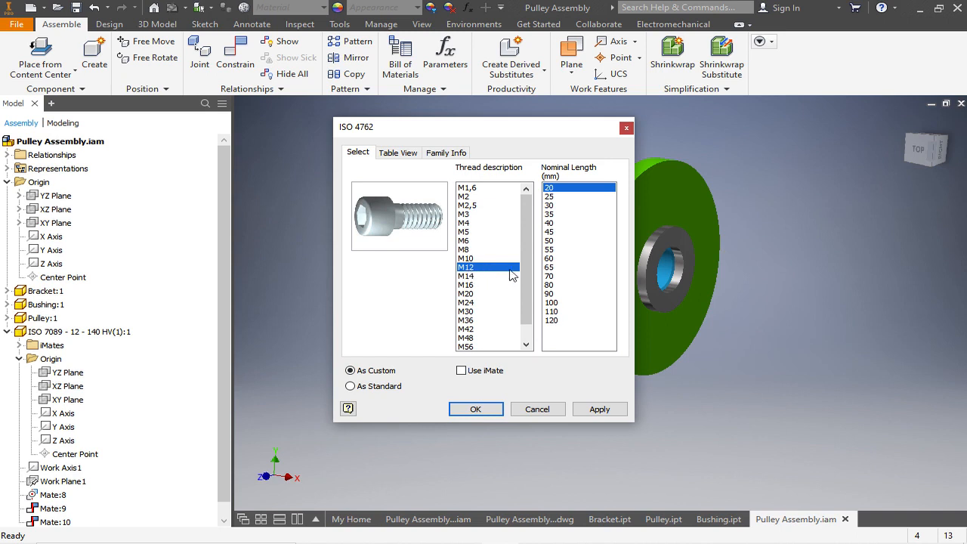
pyautogui.click(549, 233)
pyautogui.click(477, 408)
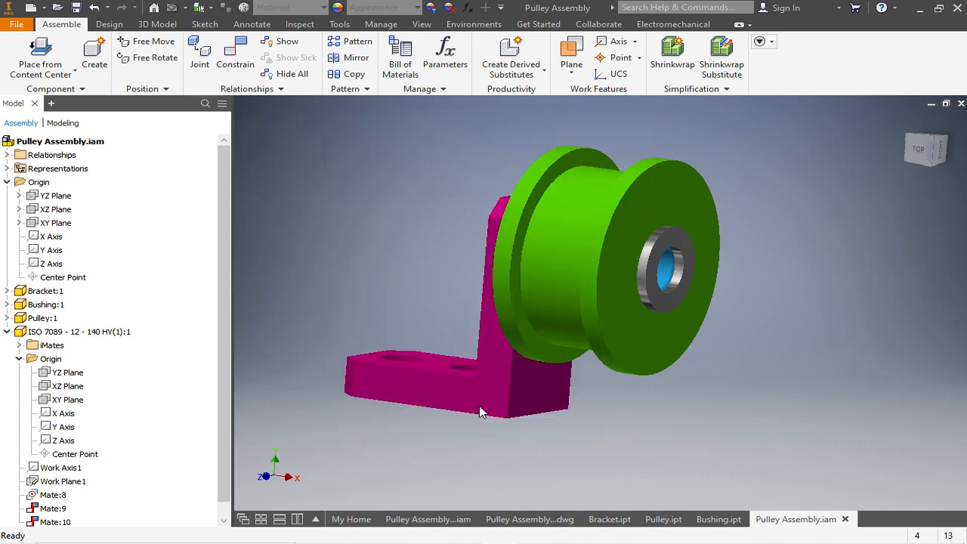
pyautogui.click(766, 317)
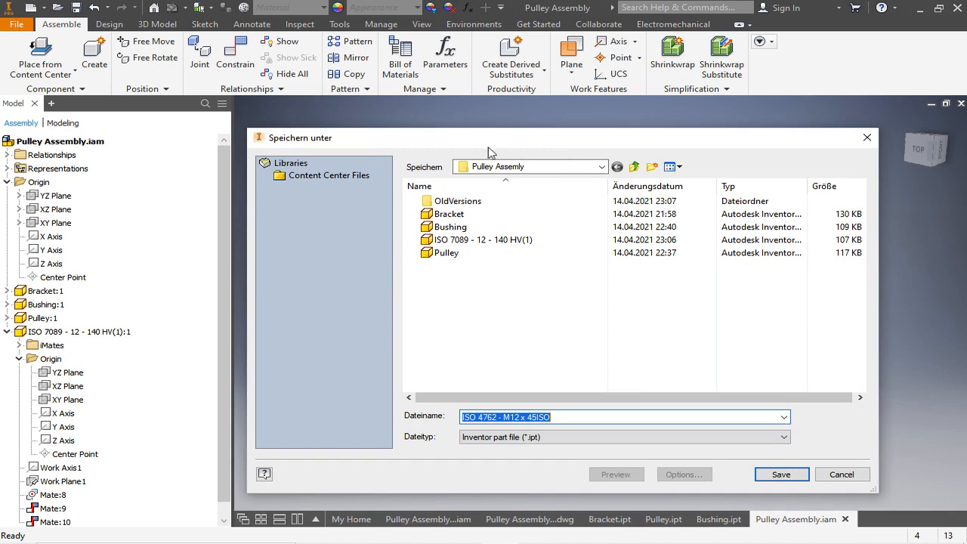
pyautogui.click(779, 477)
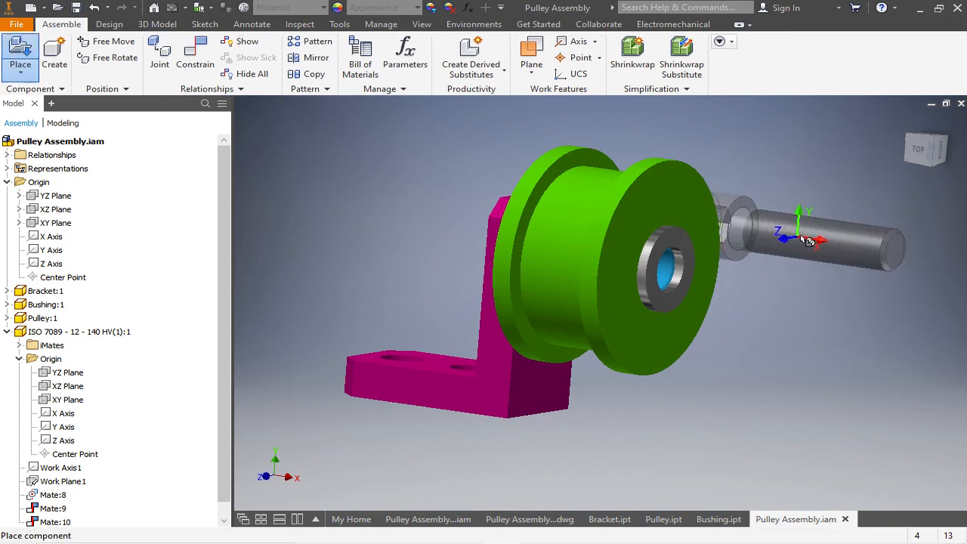
pyautogui.click(843, 257)
# Freely rotate the screw so its threaded end points towards the pulley and its socket head faces outward.
pyautogui.scroll(-3, 568, 233)
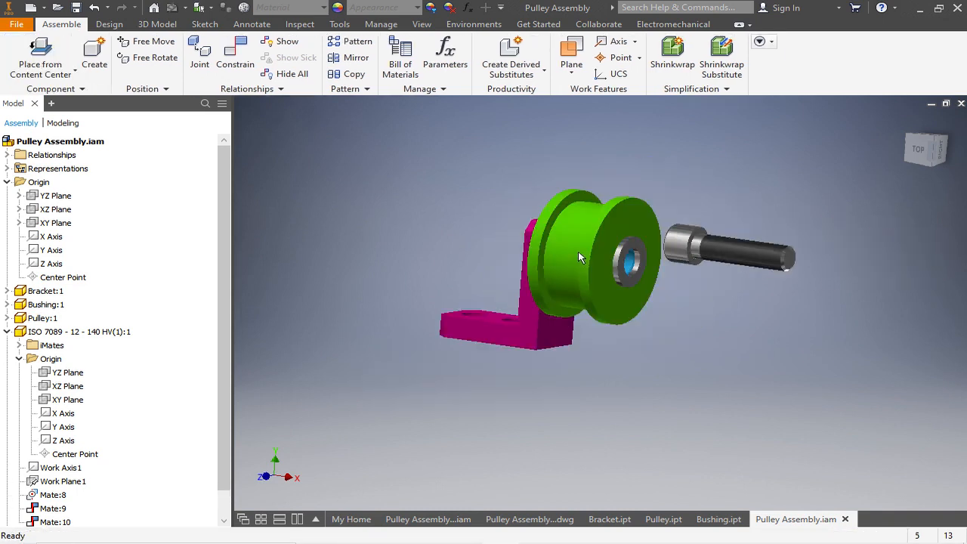
pyautogui.keyDown('shift'); pyautogui.moveTo(567, 227); pyautogui.dragTo(798, 194, button='middle'); pyautogui.keyUp('shift')
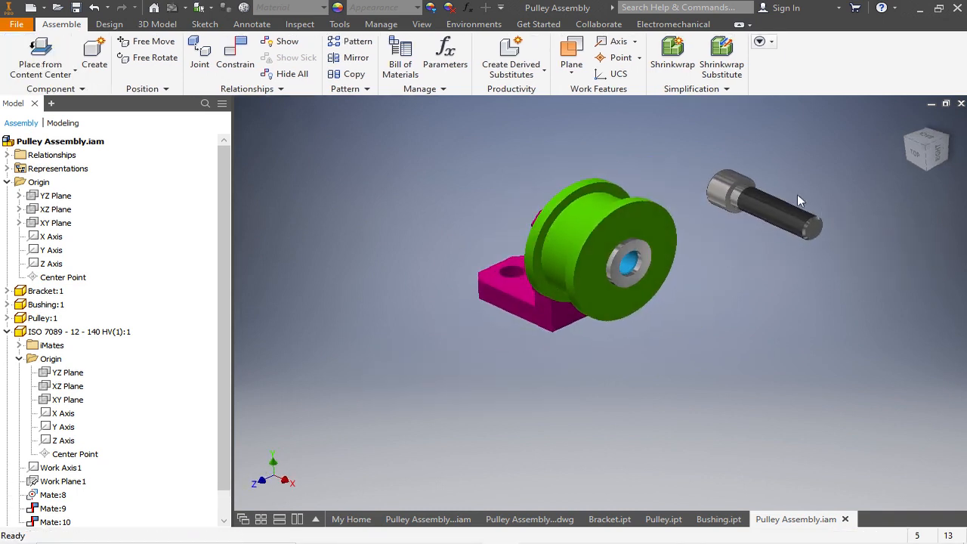
pyautogui.scroll(3, 780, 203)
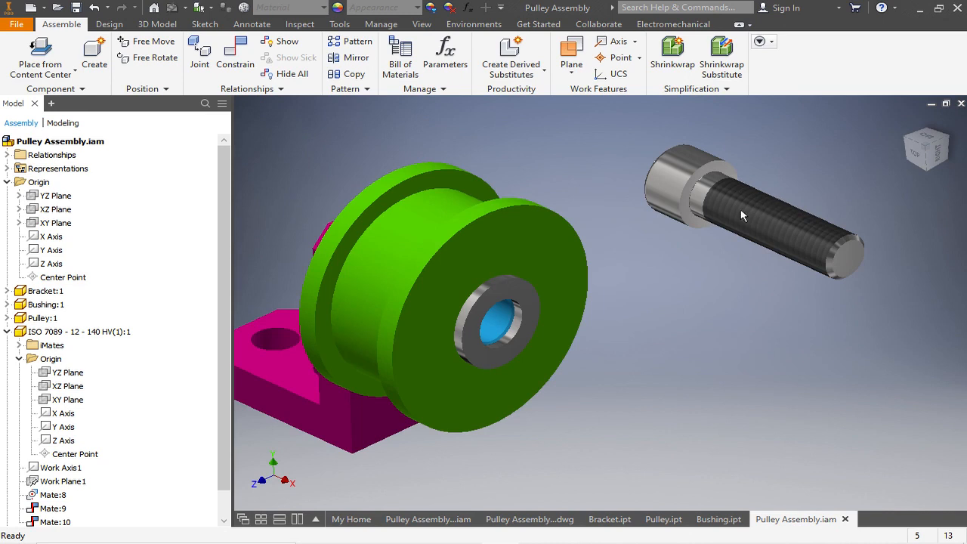
pyautogui.scroll(-2, 729, 232)
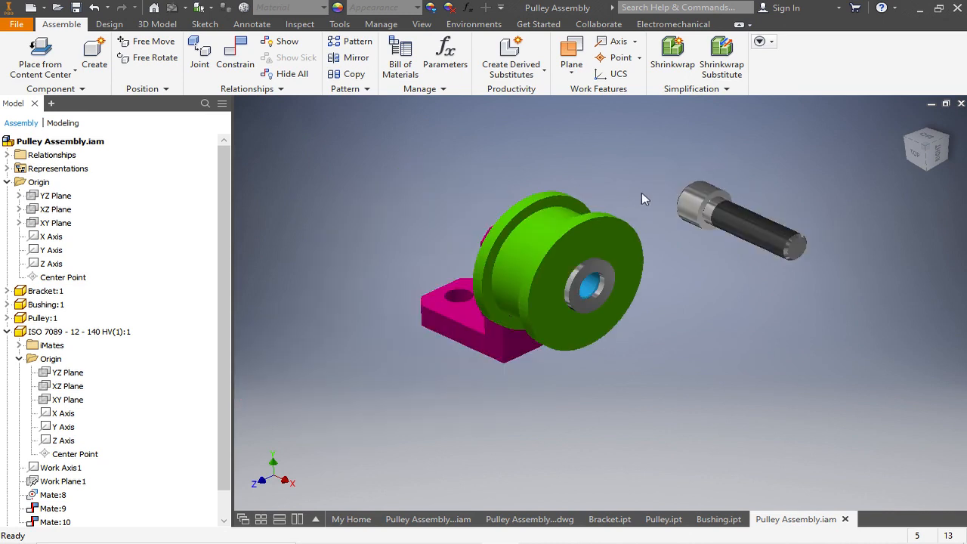
pyautogui.scroll(2, 723, 211)
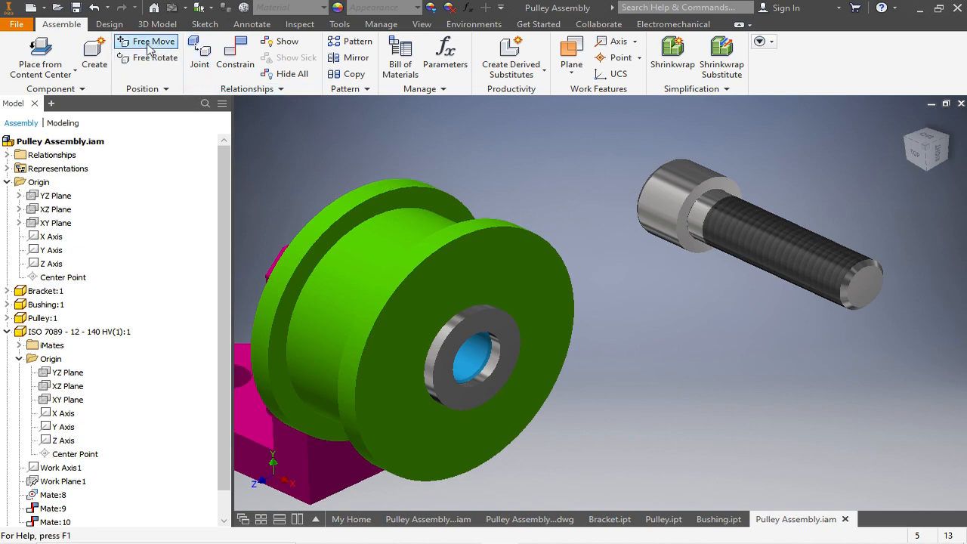
pyautogui.click(151, 58)
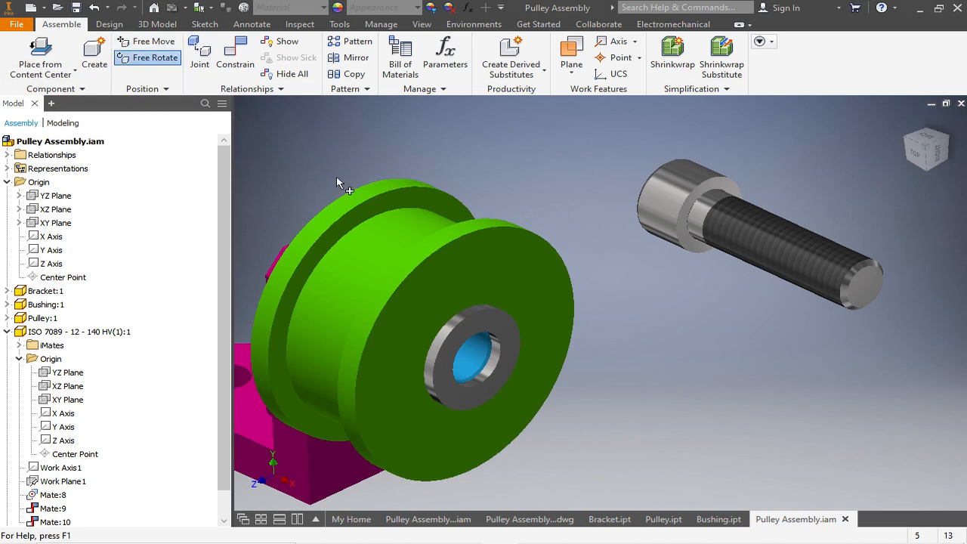
pyautogui.click(738, 227)
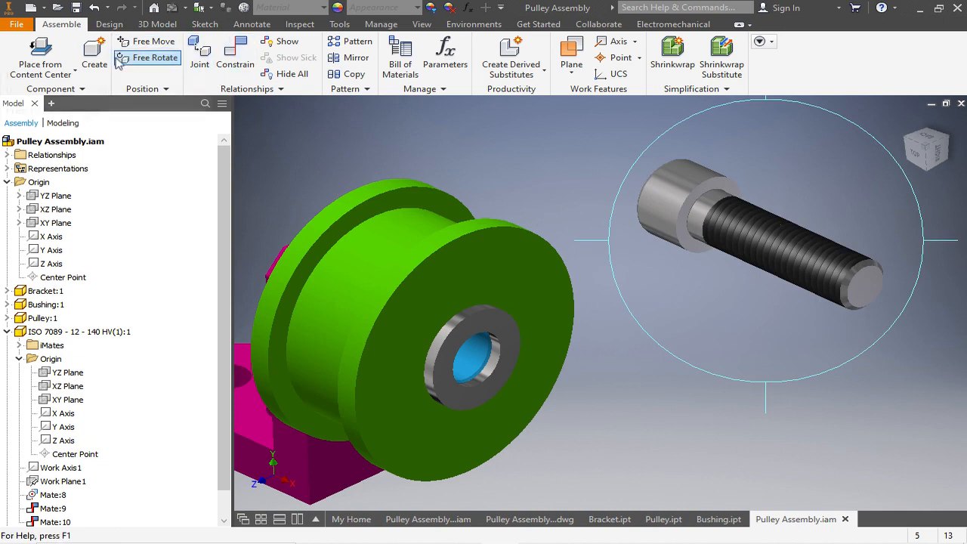
pyautogui.moveTo(778, 243); pyautogui.dragTo(709, 334)
pyautogui.click(556, 154)
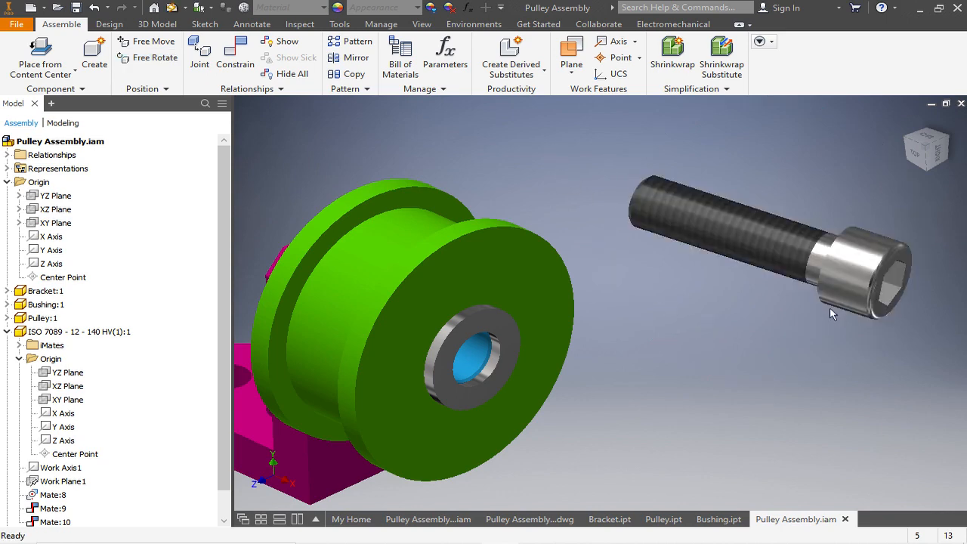
# Mate the screw's axis to the axis of the bushing's bore with 0 mm offset, using the aligned solution.
pyautogui.scroll(3, 830, 307)
pyautogui.keyDown('shift'); pyautogui.moveTo(782, 222); pyautogui.dragTo(754, 199, button='middle'); pyautogui.keyUp('shift')
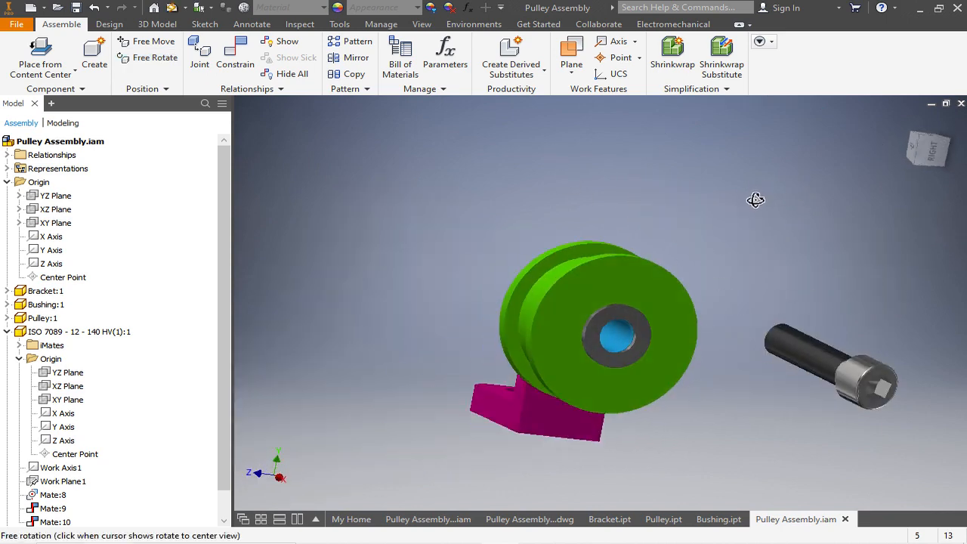
pyautogui.click(236, 56)
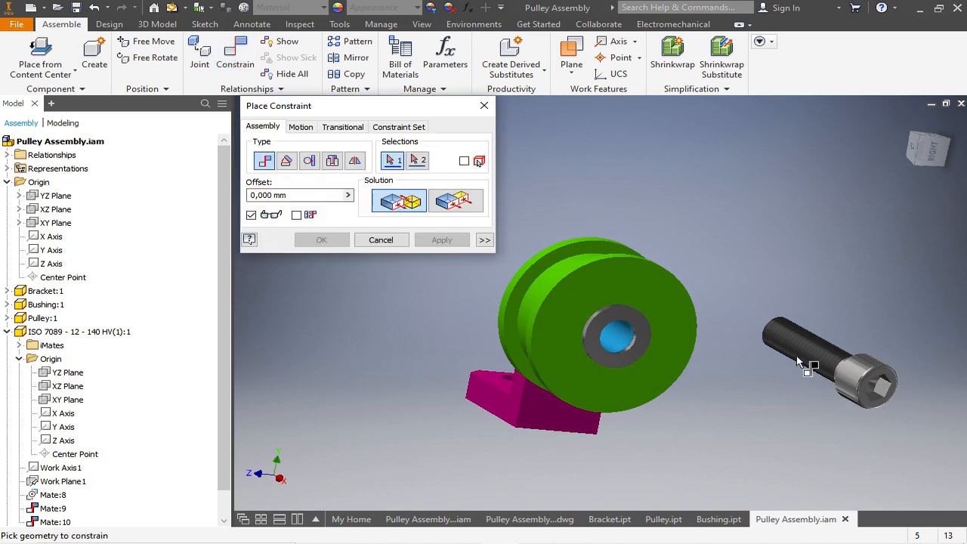
pyautogui.click(810, 363)
pyautogui.click(625, 342)
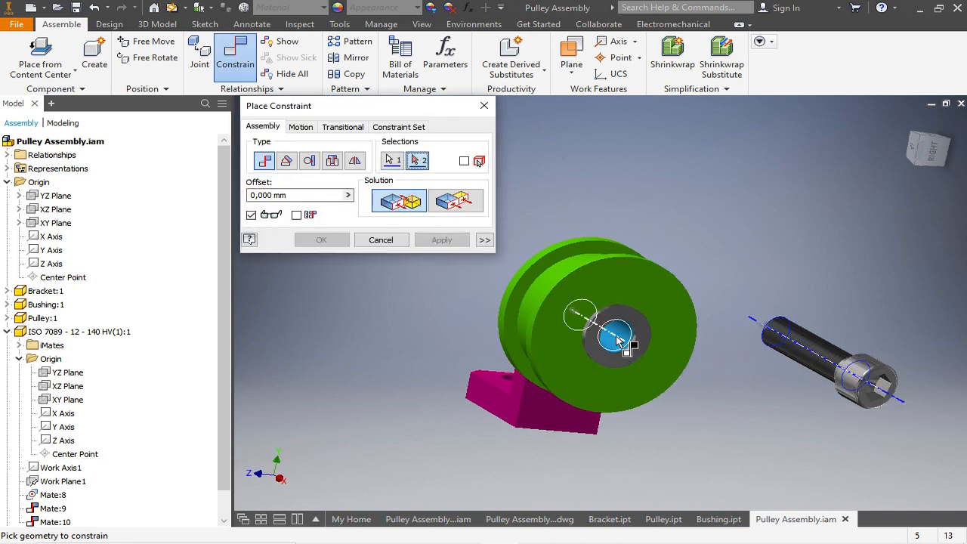
pyautogui.keyDown('shift'); pyautogui.moveTo(668, 220); pyautogui.dragTo(757, 225, button='middle'); pyautogui.keyUp('shift')
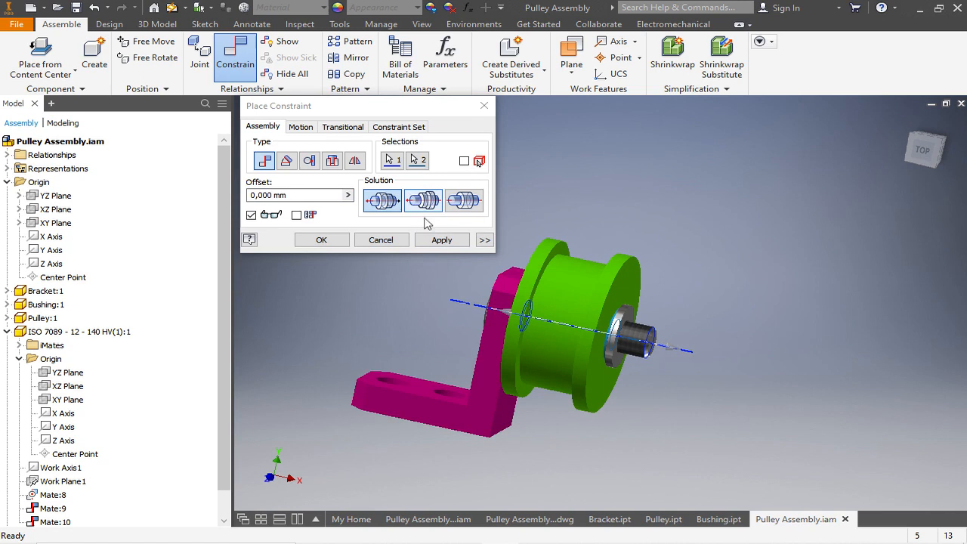
pyautogui.scroll(3, 648, 325)
pyautogui.scroll(-4, 596, 306)
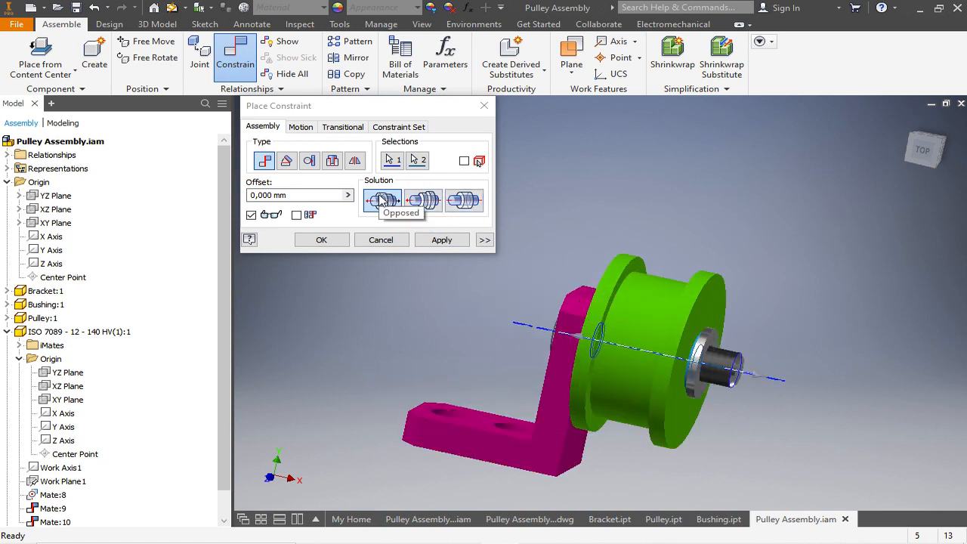
pyautogui.click(424, 201)
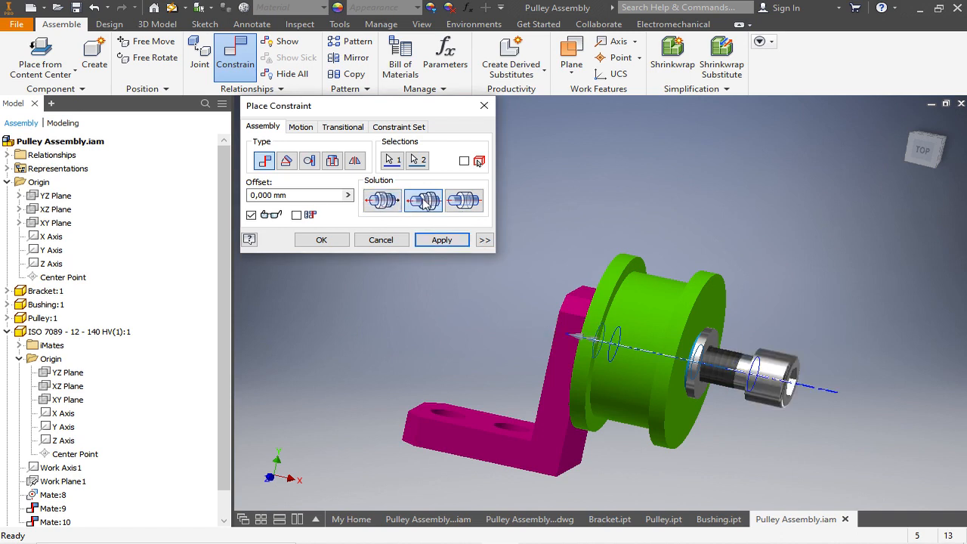
pyautogui.click(433, 241)
# Mate the underside of the screw's head to the washer's outer flat face with 0 mm offset.
pyautogui.moveTo(770, 353)
pyautogui.keyDown('shift'); pyautogui.mouseDown(button='middle')
pyautogui.moveTo(800, 357)
pyautogui.moveTo(786, 359)
pyautogui.mouseUp(button='middle'); pyautogui.keyUp('shift')
pyautogui.scroll(-5, 777, 359)
pyautogui.click(734, 334)
pyautogui.keyDown('shift'); pyautogui.moveTo(760, 328); pyautogui.dragTo(789, 289, button='middle'); pyautogui.keyUp('shift')
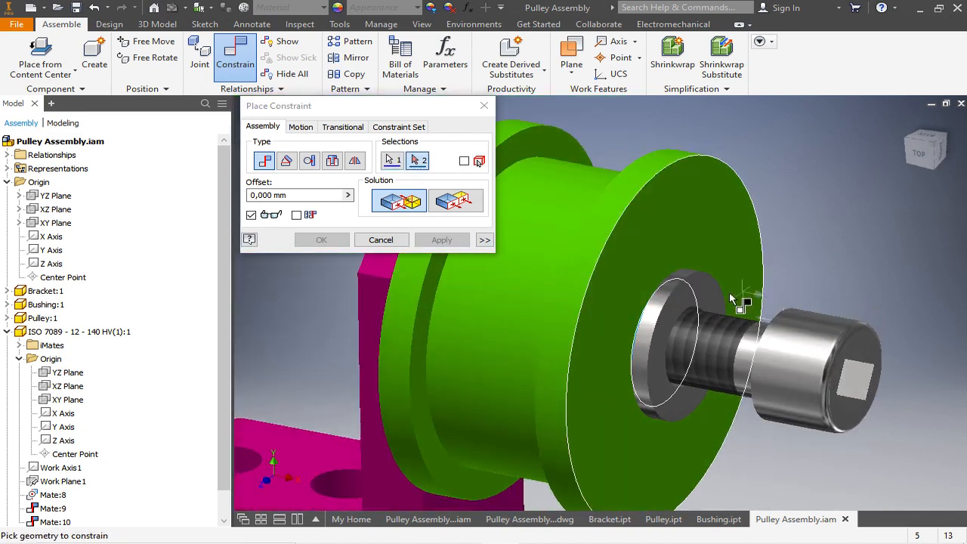
pyautogui.click(715, 301)
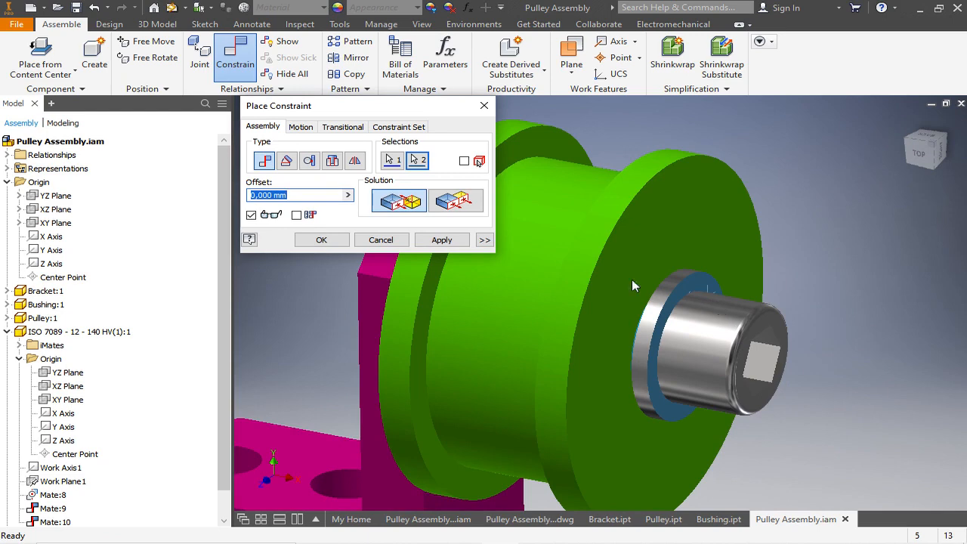
pyautogui.click(443, 241)
pyautogui.scroll(5, 827, 306)
pyautogui.keyDown('shift'); pyautogui.moveTo(756, 303); pyautogui.dragTo(716, 315, button='middle'); pyautogui.keyUp('shift')
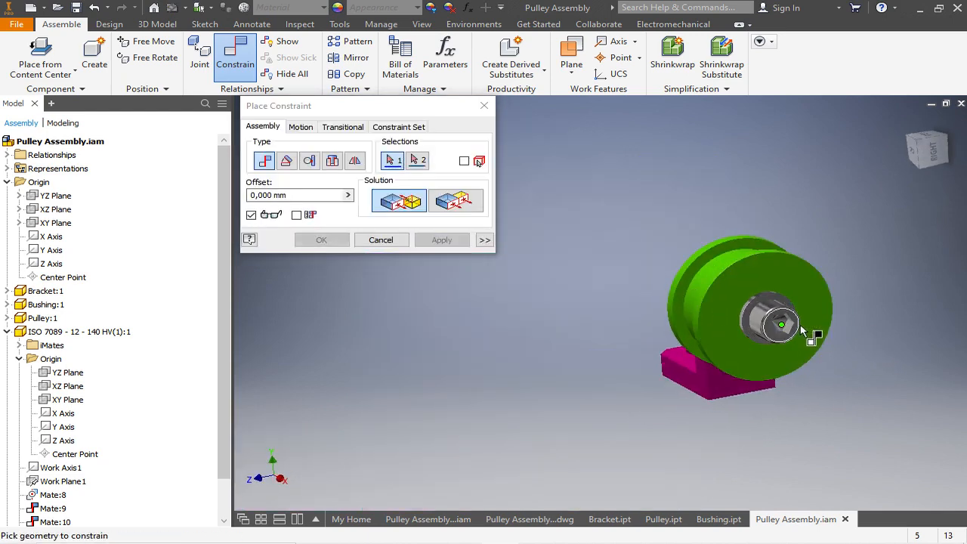
pyautogui.scroll(-3, 797, 328)
pyautogui.press('Escape')
# Try to turn the screw by its head to check its remaining freedom of movement.
pyautogui.scroll(-3, 797, 329)
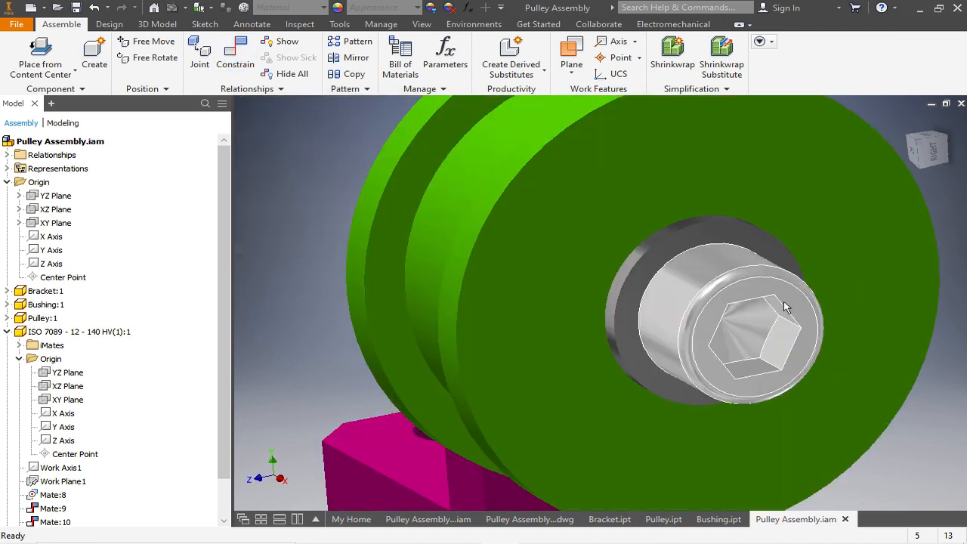
pyautogui.moveTo(803, 329); pyautogui.dragTo(798, 325)
pyautogui.scroll(2, 700, 312)
pyautogui.keyDown('shift'); pyautogui.moveTo(700, 310); pyautogui.dragTo(503, 220, button='middle'); pyautogui.keyUp('shift')
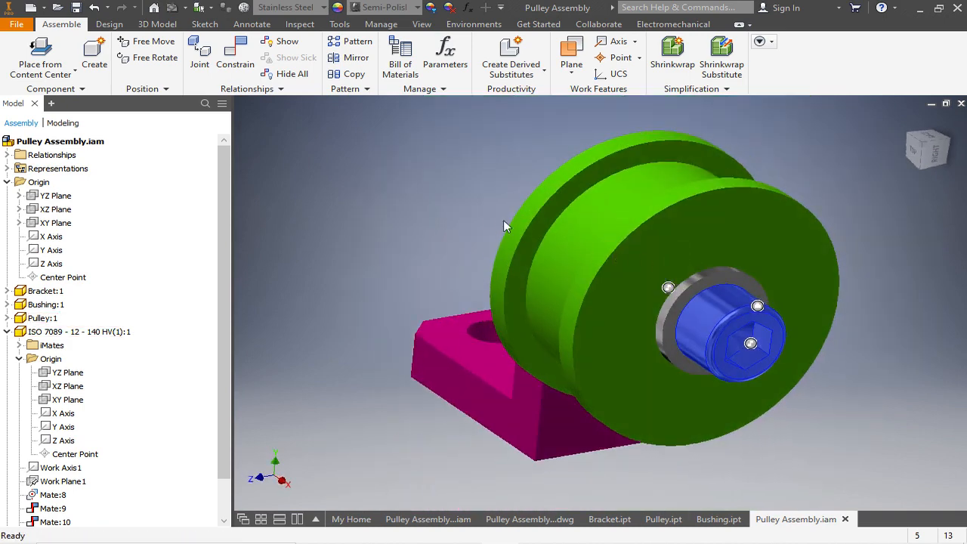
pyautogui.click(465, 209)
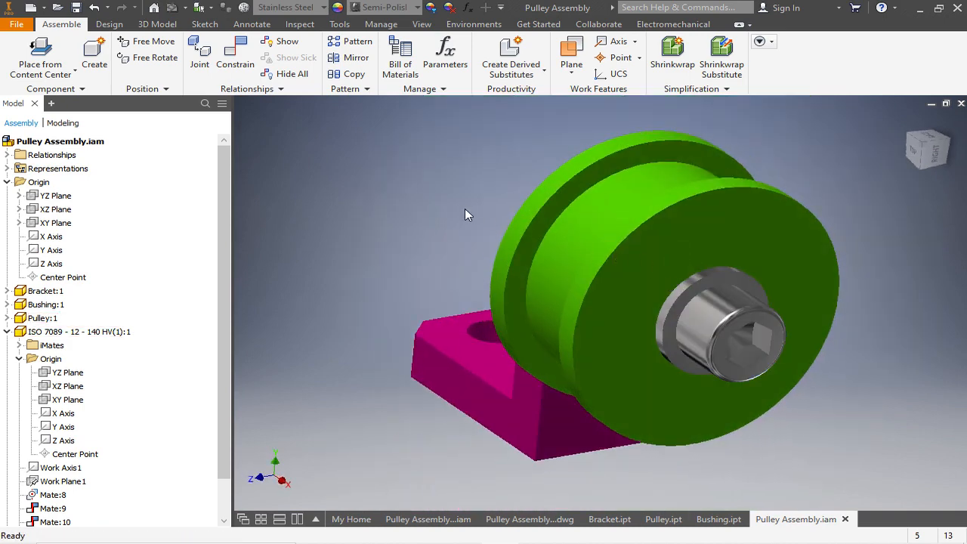
# Mate the screw's XZ plane to the assembly's XY plane with 0 mm offset.
pyautogui.click(8, 332)
pyautogui.click(8, 345)
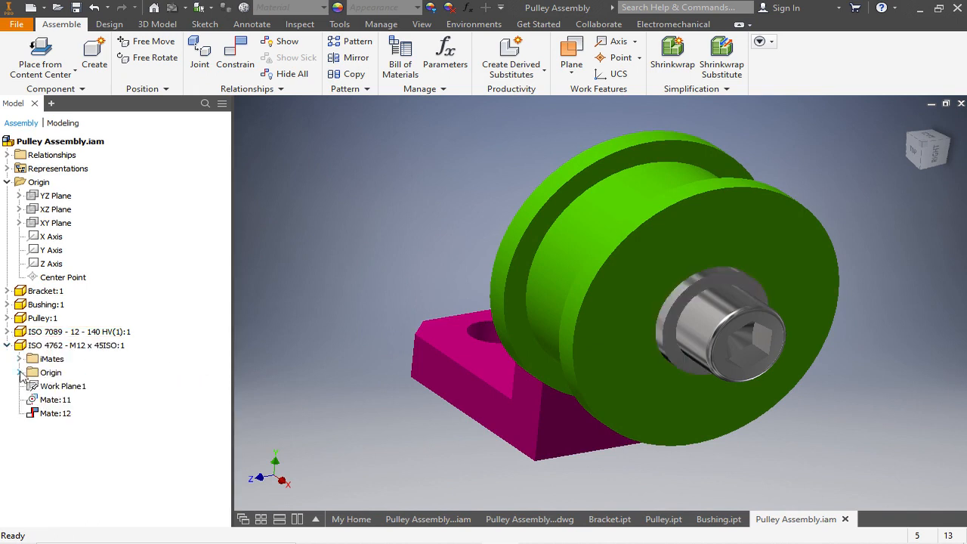
pyautogui.click(20, 372)
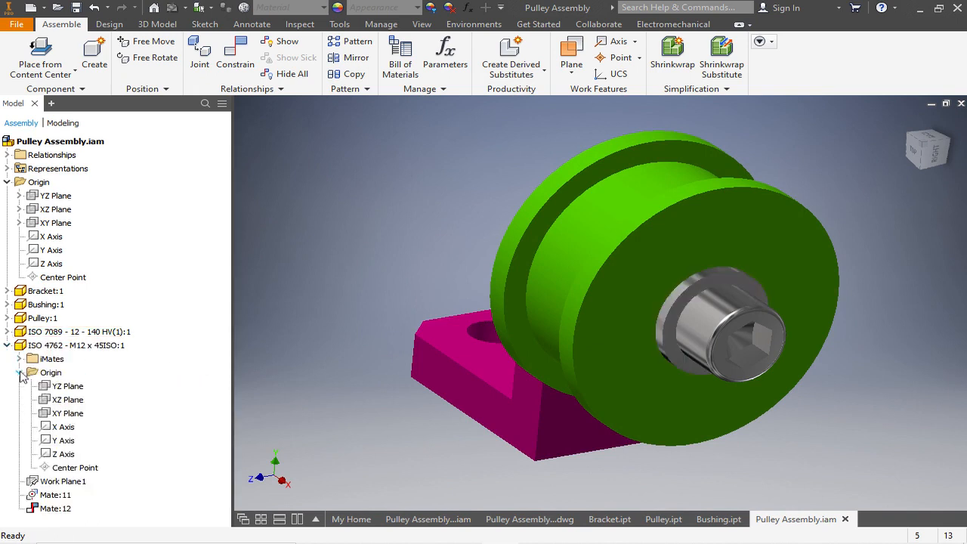
pyautogui.click(68, 400)
pyautogui.moveTo(618, 343)
pyautogui.keyDown('shift'); pyautogui.mouseDown(button='middle')
pyautogui.moveTo(594, 324)
pyautogui.moveTo(615, 335)
pyautogui.mouseUp(button='middle'); pyautogui.keyUp('shift')
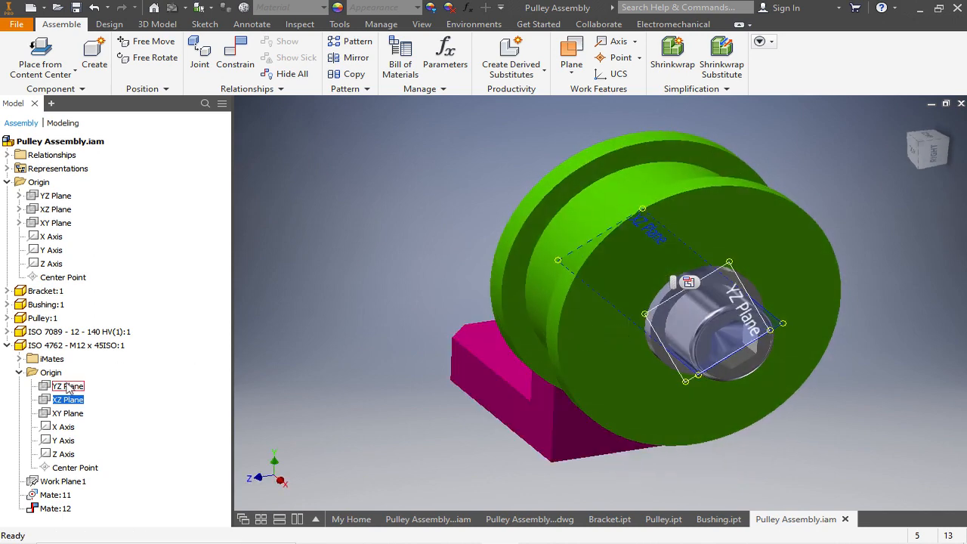
pyautogui.click(245, 54)
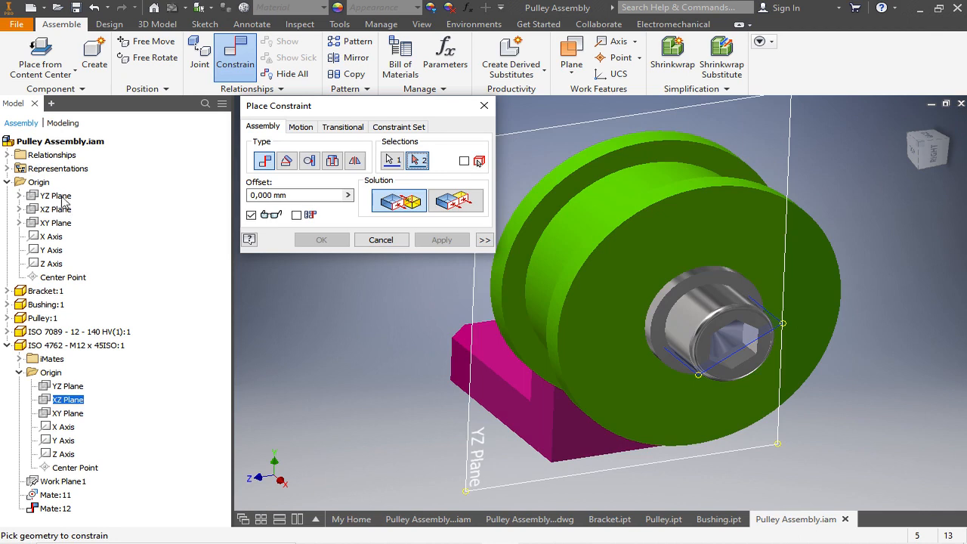
pyautogui.click(54, 229)
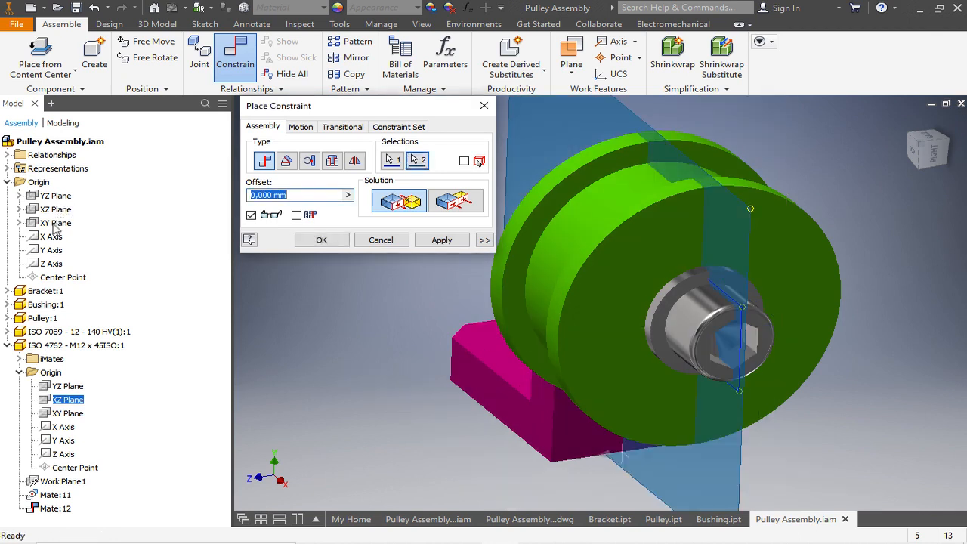
pyautogui.click(443, 240)
pyautogui.press('Escape')
pyautogui.keyDown('shift'); pyautogui.moveTo(533, 310); pyautogui.dragTo(584, 331, button='middle'); pyautogui.keyUp('shift')
pyautogui.scroll(3, 582, 341)
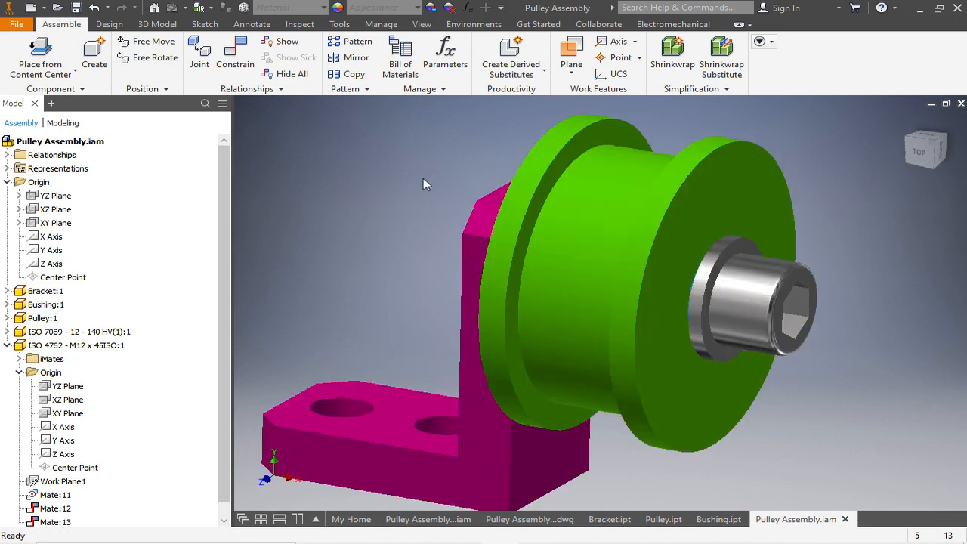
# Change the assembly's visual style to Shaded with Edges.
pyautogui.scroll(-3, 627, 239)
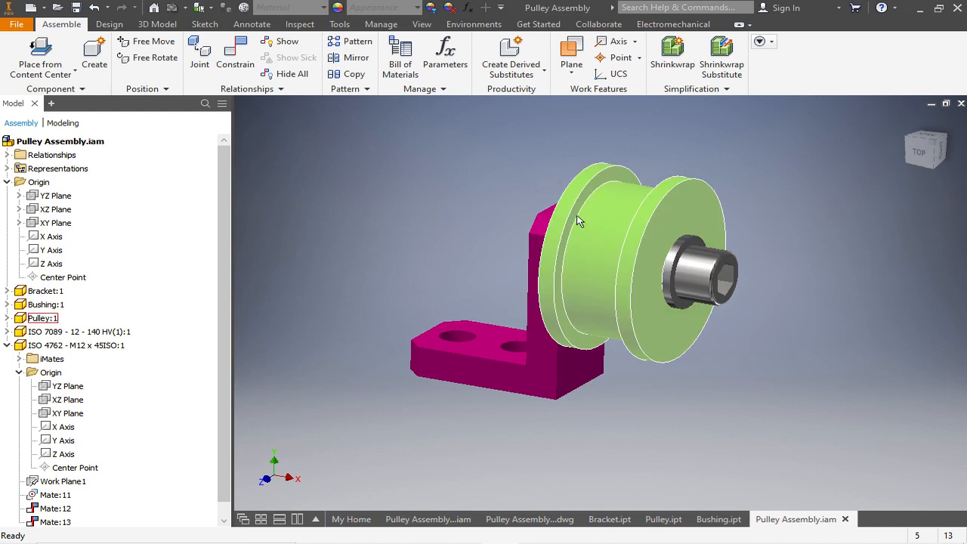
pyautogui.scroll(3, 578, 202)
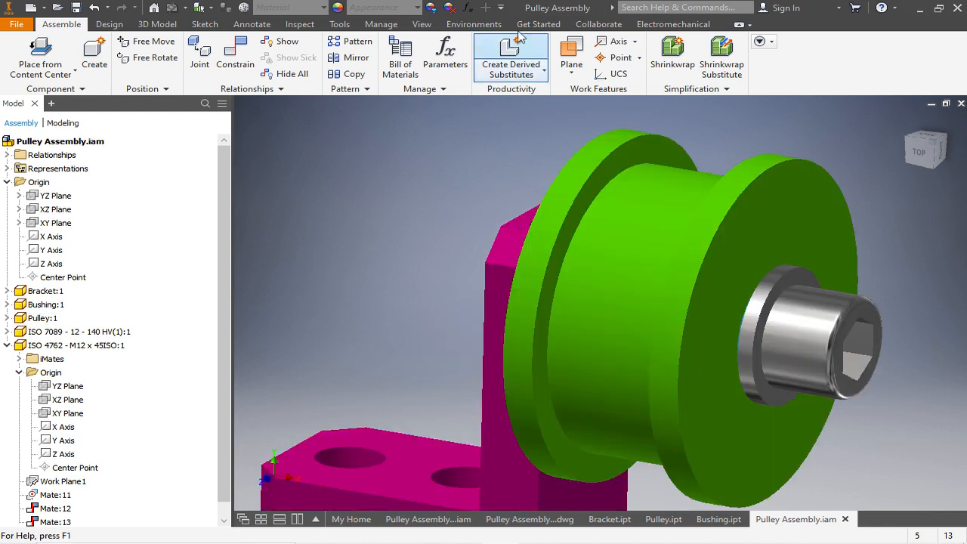
pyautogui.click(423, 25)
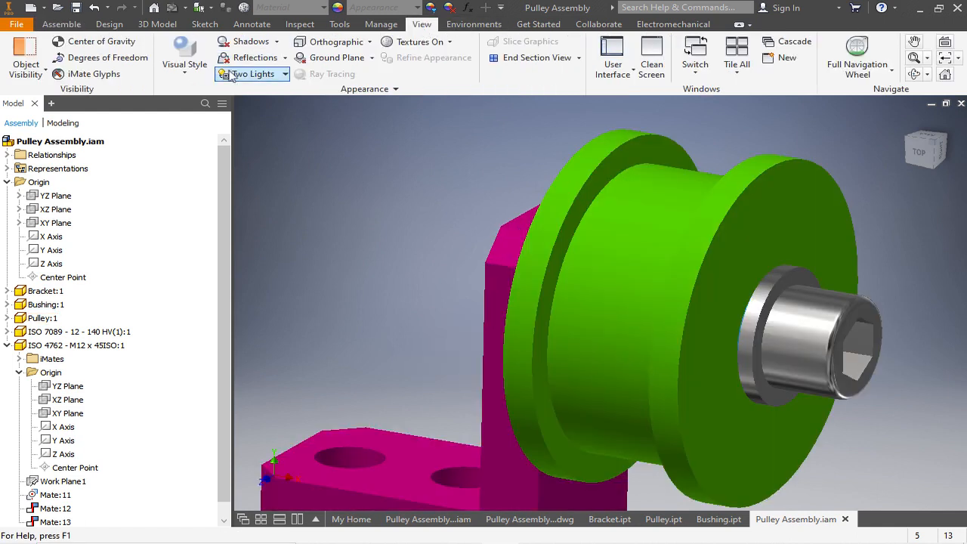
pyautogui.click(193, 79)
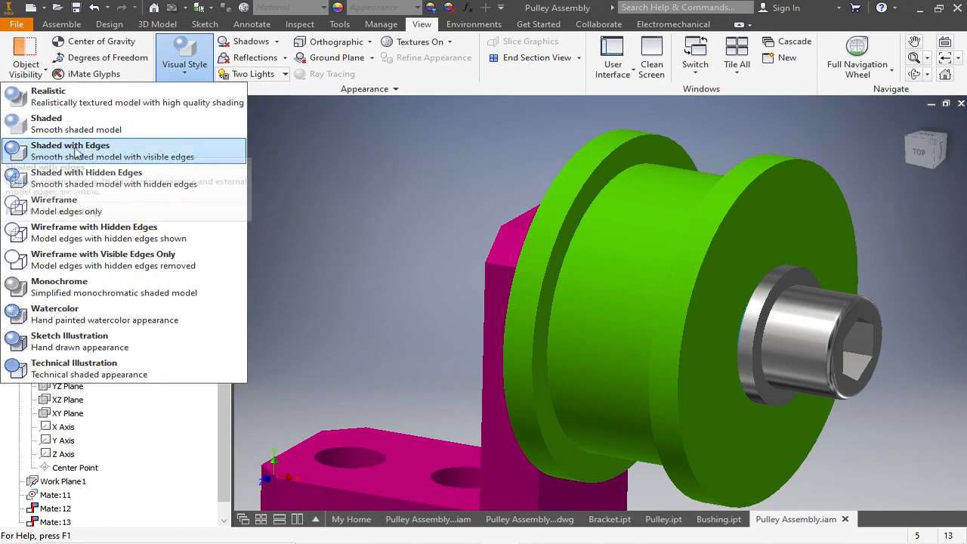
pyautogui.click(83, 154)
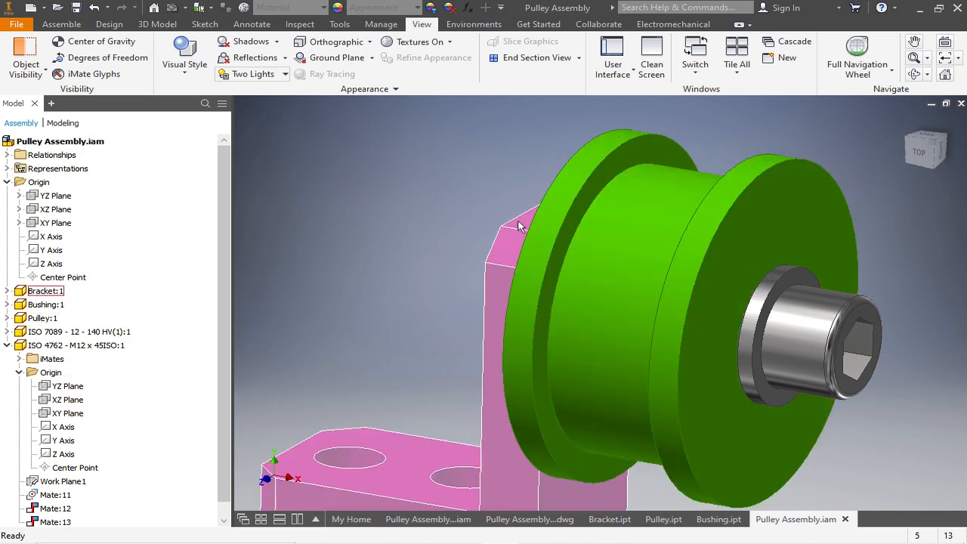
pyautogui.scroll(-3, 536, 212)
pyautogui.moveTo(486, 198)
pyautogui.keyDown('shift'); pyautogui.mouseDown(button='middle')
pyautogui.moveTo(596, 192)
pyautogui.moveTo(492, 182)
pyautogui.moveTo(456, 194)
pyautogui.moveTo(474, 185)
pyautogui.moveTo(479, 201)
pyautogui.mouseUp(button='middle'); pyautogui.keyUp('shift')
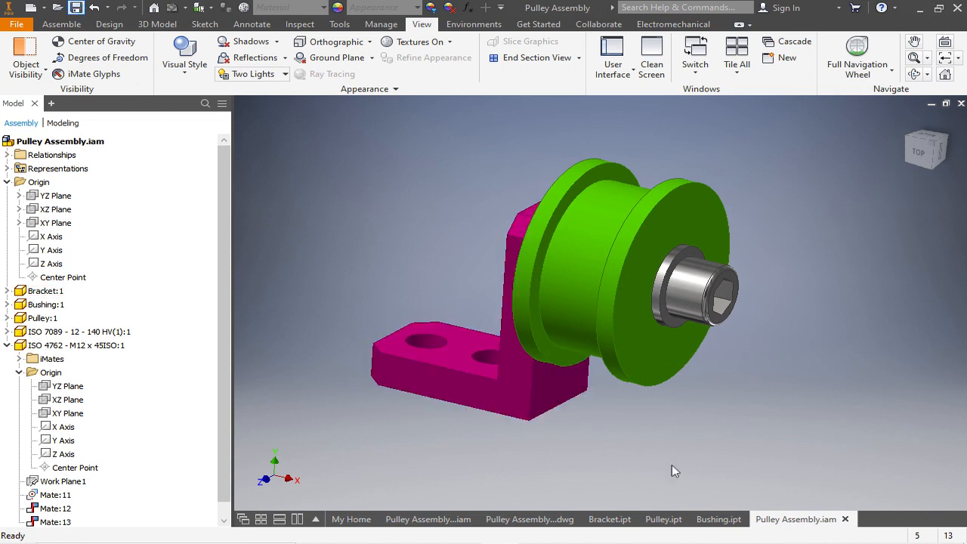
# Examine the sectioned pulley view in the Pulley Assembly Demo drawing and return to Pulley Assembly.iam.
pyautogui.click(540, 521)
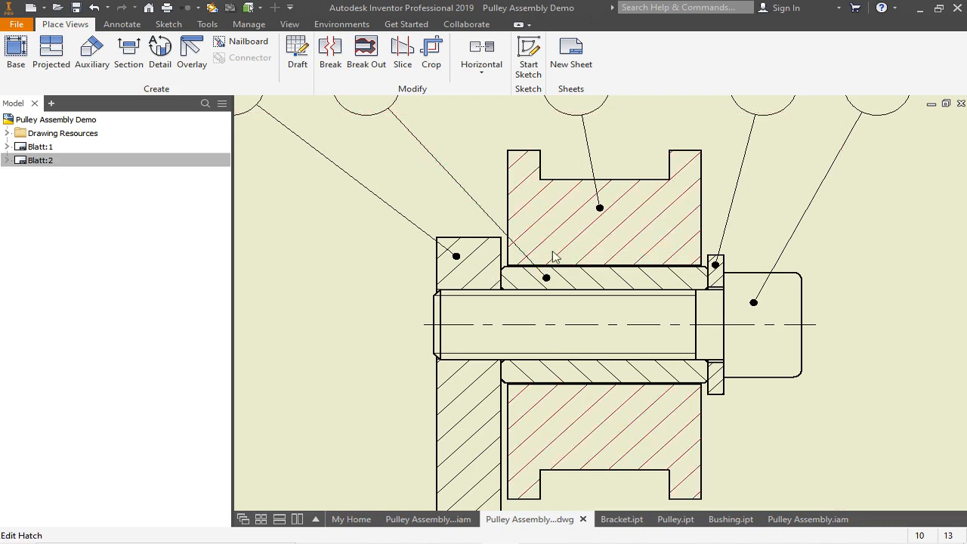
pyautogui.scroll(3, 576, 278)
pyautogui.scroll(-2, 582, 271)
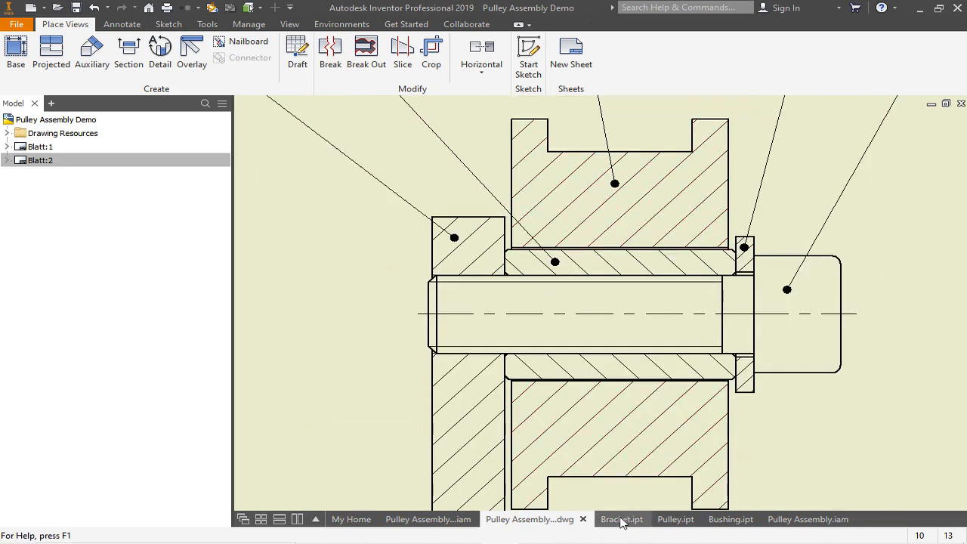
pyautogui.click(809, 521)
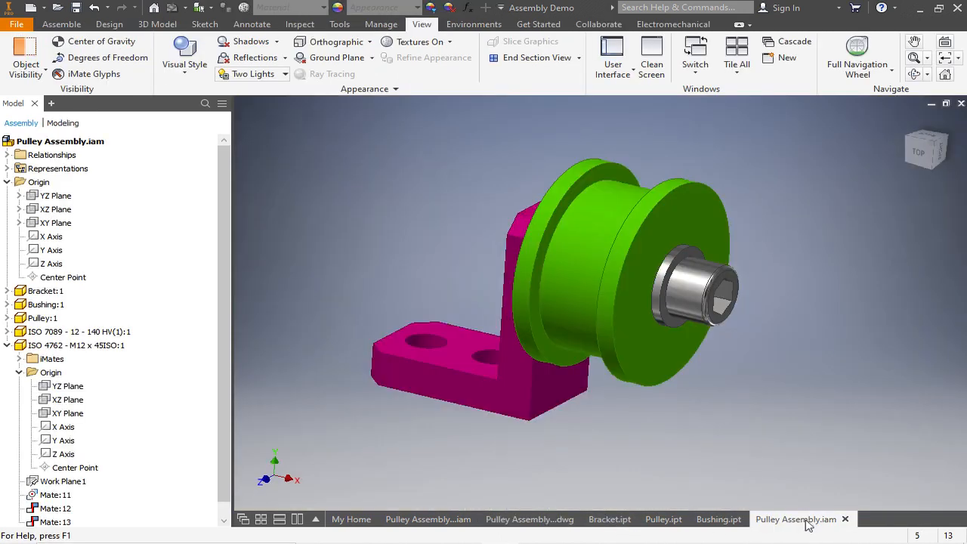
# Cut the assembly with a half section view on its XY plane at 0 mm offset.
pyautogui.click(580, 58)
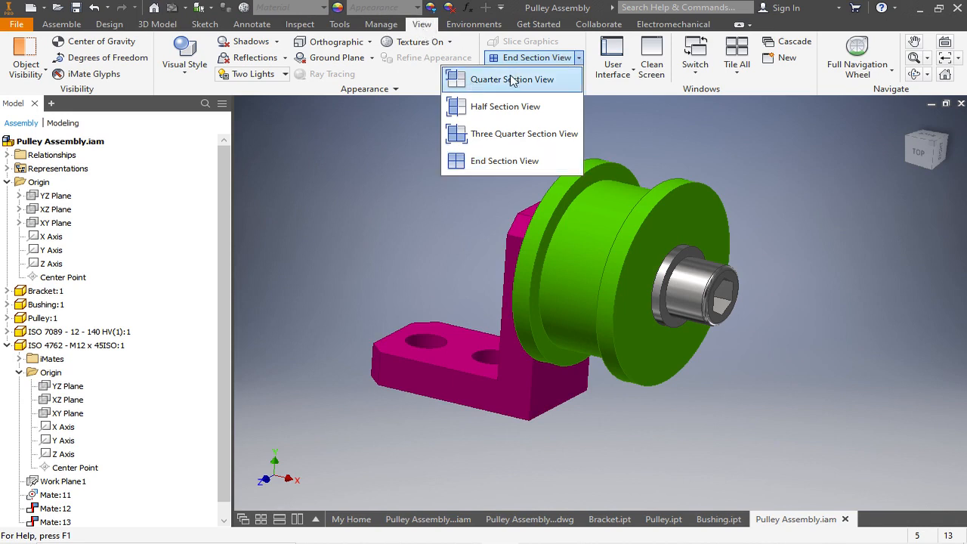
pyautogui.click(506, 108)
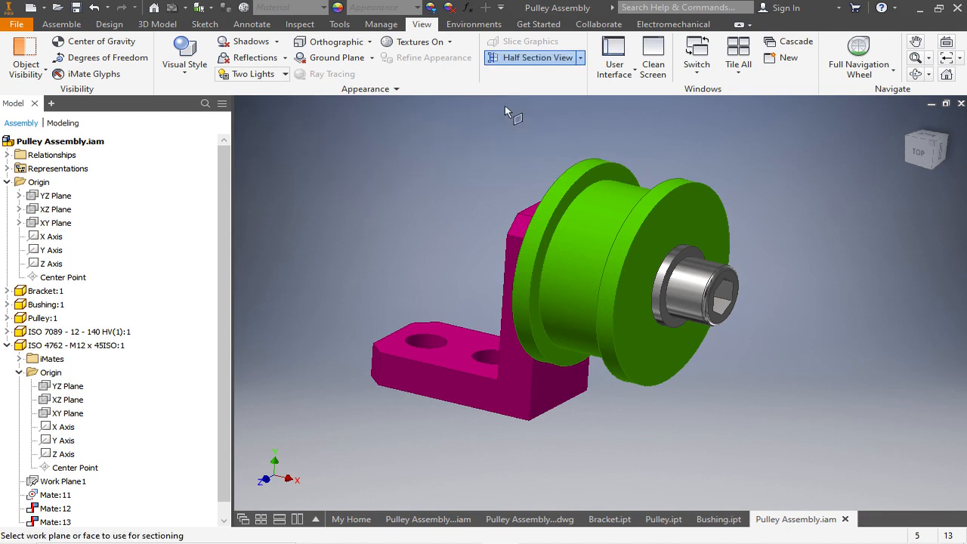
pyautogui.click(51, 223)
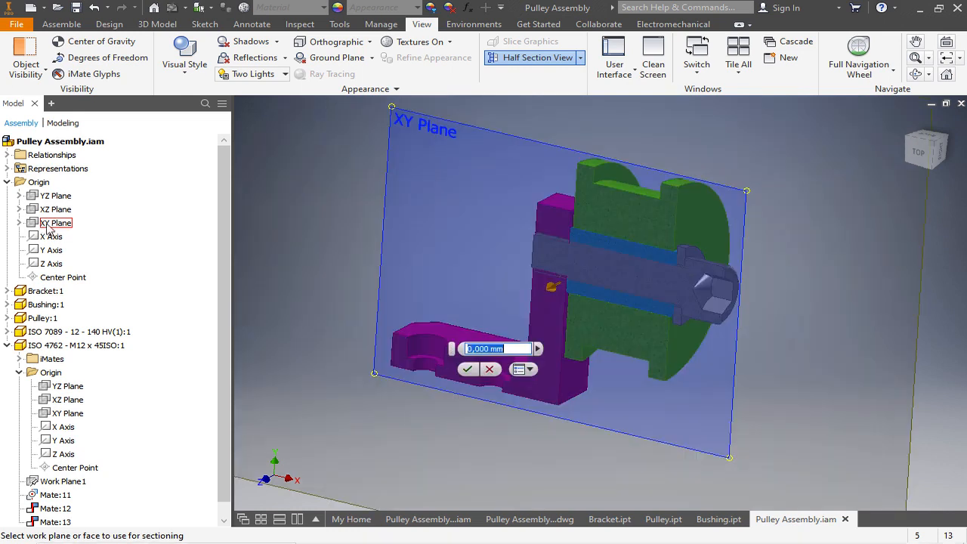
pyautogui.click(468, 369)
pyautogui.keyDown('shift'); pyautogui.moveTo(618, 256); pyautogui.dragTo(654, 263, button='middle'); pyautogui.keyUp('shift')
pyautogui.scroll(6, 653, 263)
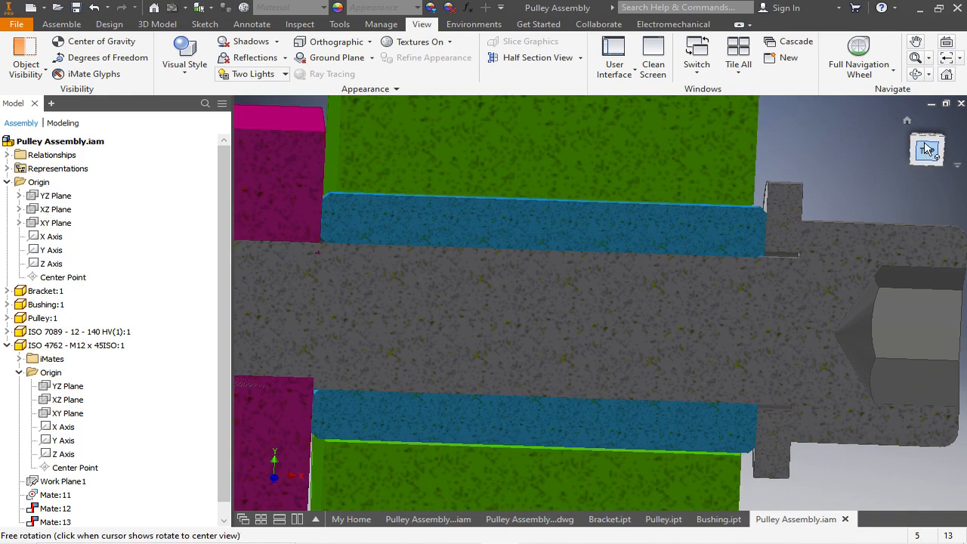
pyautogui.click(930, 154)
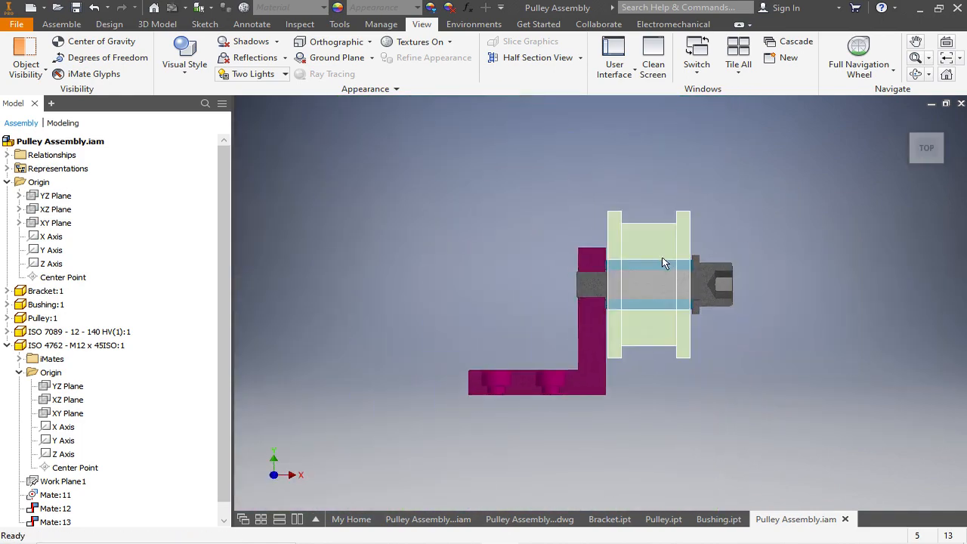
pyautogui.scroll(5, 666, 273)
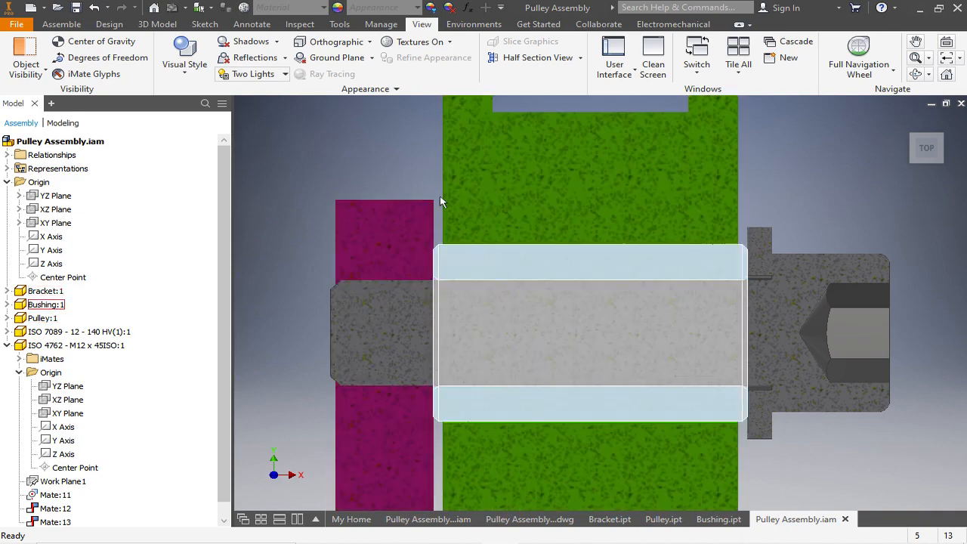
pyautogui.keyDown('shift'); pyautogui.moveTo(470, 222); pyautogui.dragTo(492, 229, button='middle'); pyautogui.keyUp('shift')
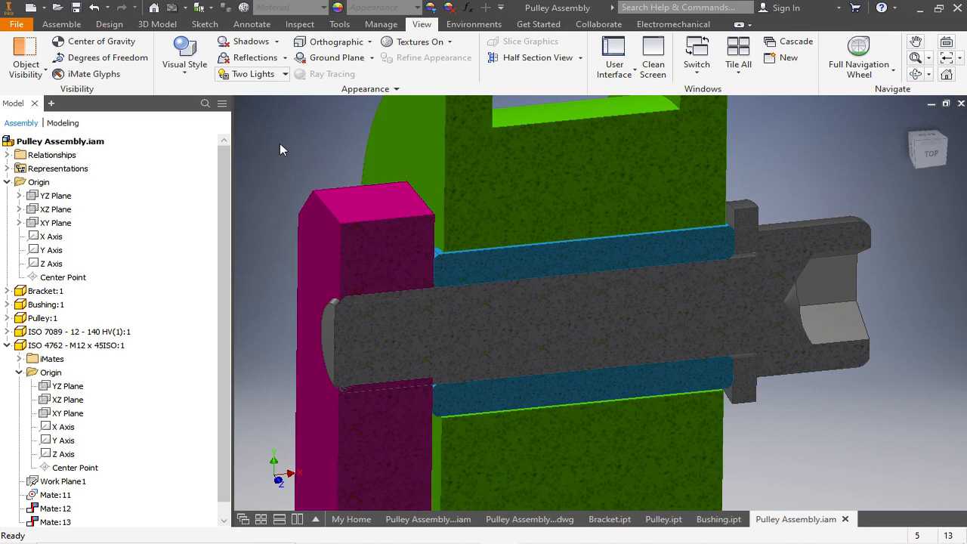
# Measure the gap between the pulley's side face and the bracket's adjacent upright face.
pyautogui.press('m')
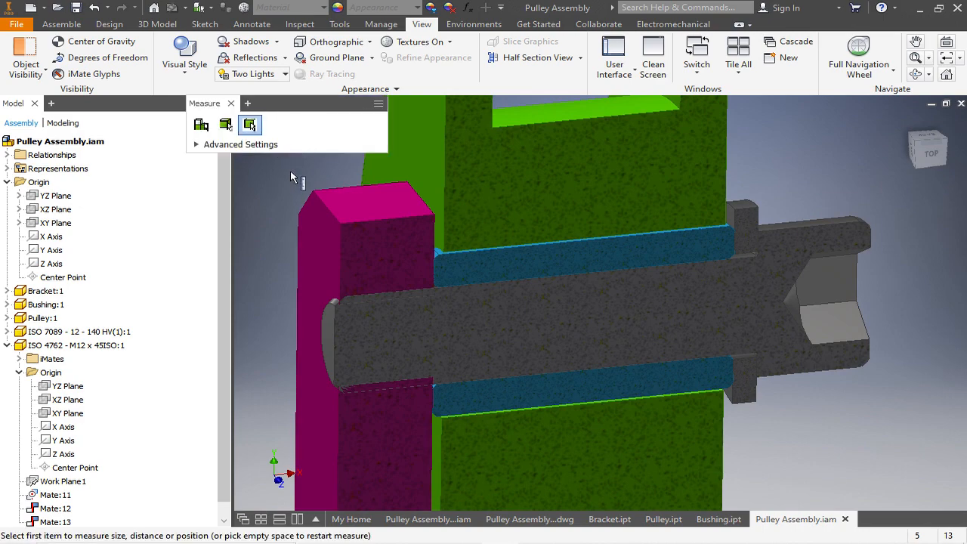
pyautogui.scroll(-3, 433, 219)
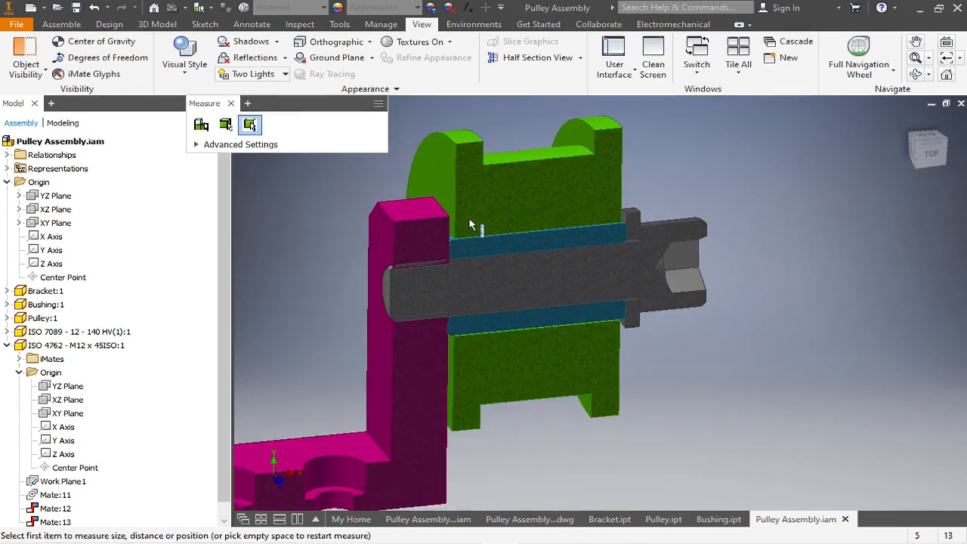
pyautogui.scroll(4, 436, 203)
pyautogui.scroll(2, 436, 203)
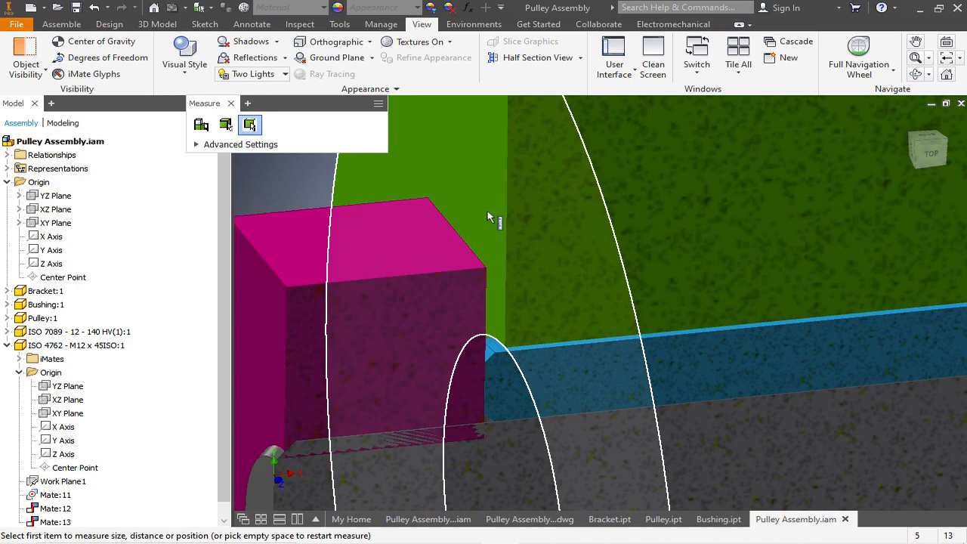
pyautogui.click(487, 218)
pyautogui.scroll(-2, 487, 210)
pyautogui.scroll(2, 538, 268)
pyautogui.keyDown('shift'); pyautogui.moveTo(515, 250); pyautogui.dragTo(494, 258, button='middle'); pyautogui.keyUp('shift')
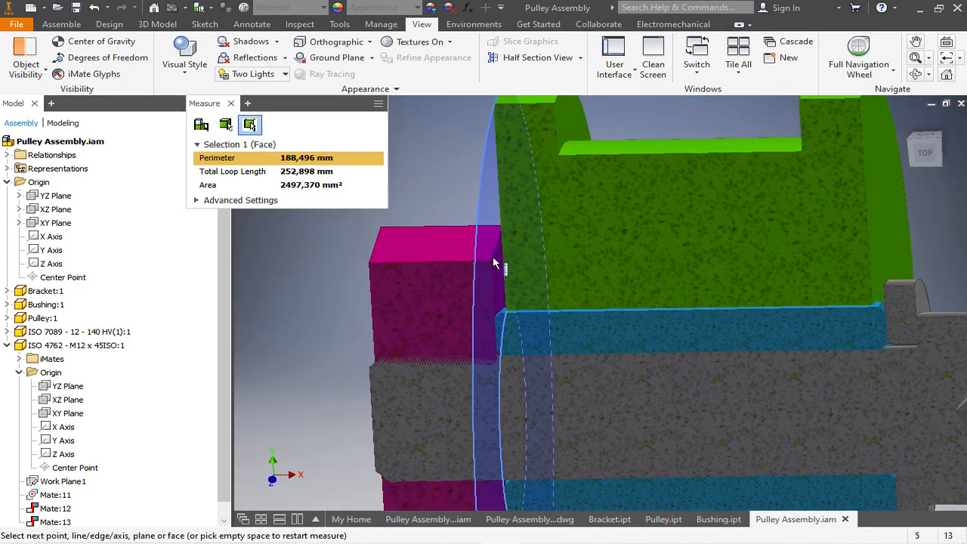
pyautogui.scroll(2, 495, 263)
pyautogui.click(507, 269)
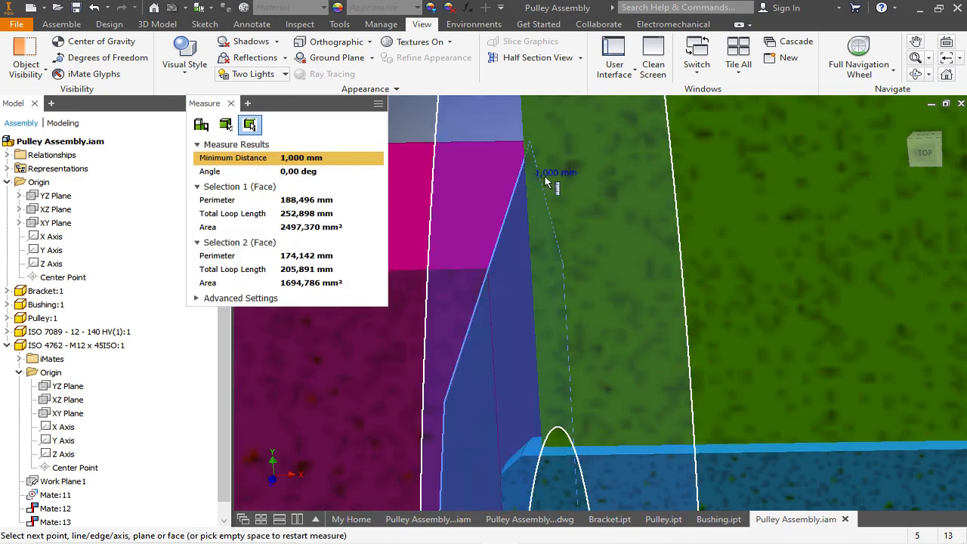
pyautogui.keyDown('shift'); pyautogui.moveTo(562, 176); pyautogui.dragTo(573, 211, button='middle'); pyautogui.keyUp('shift')
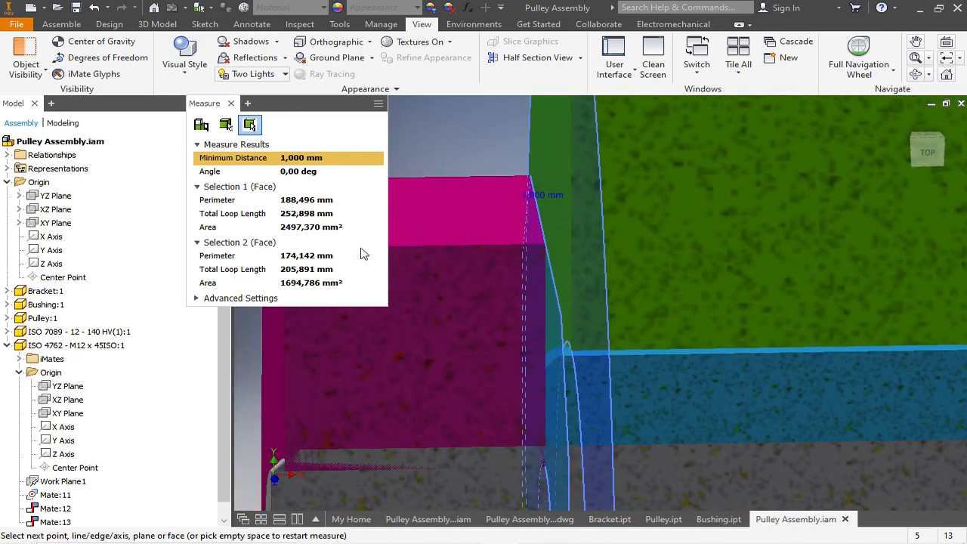
# Measure the gap between the washer's inner flat face and the pulley's outer side face.
pyautogui.click(421, 151)
pyautogui.scroll(4, 433, 256)
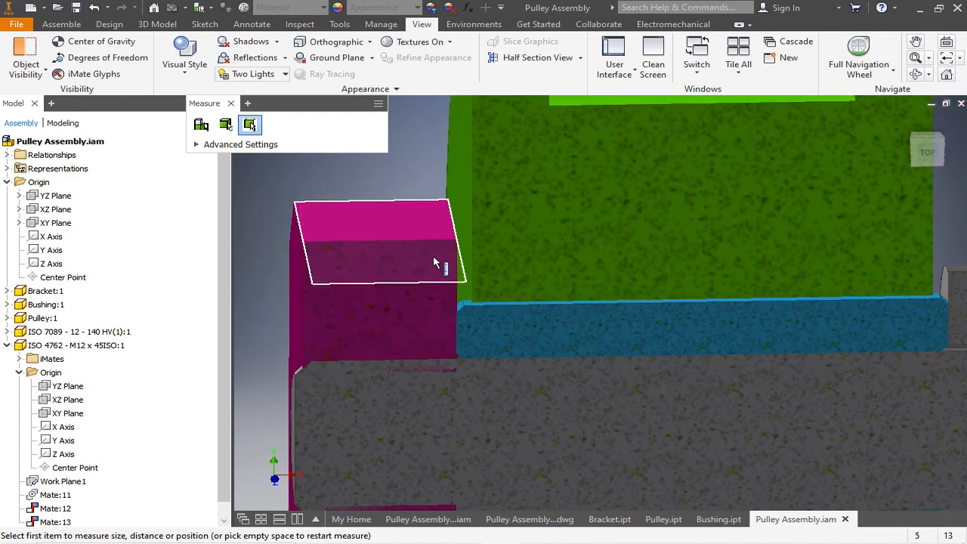
pyautogui.scroll(-5, 541, 272)
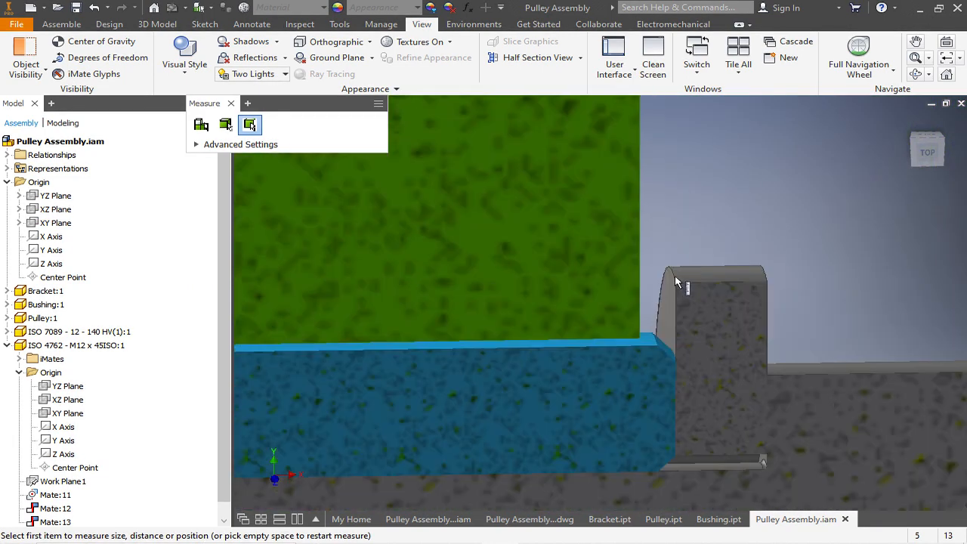
pyautogui.click(669, 288)
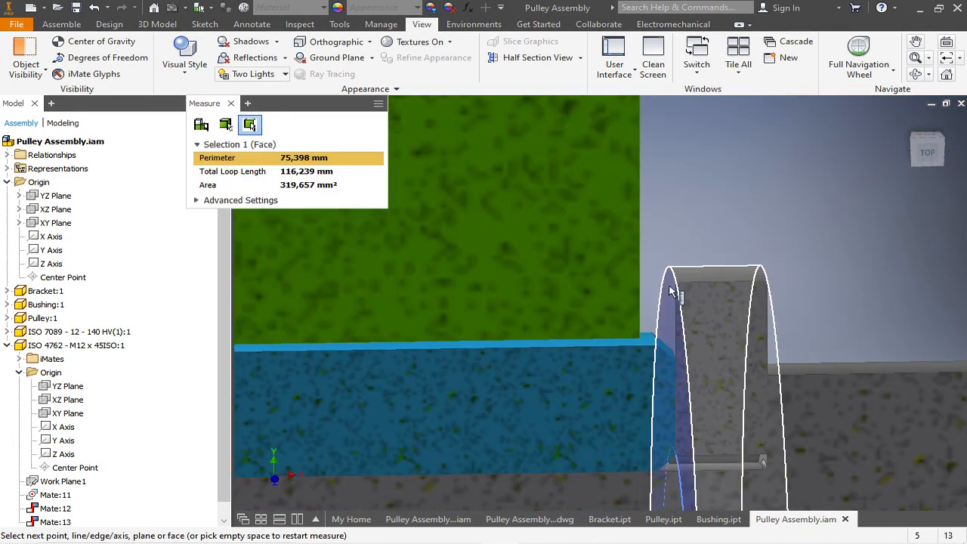
pyautogui.keyDown('shift'); pyautogui.moveTo(679, 232); pyautogui.dragTo(651, 228, button='middle'); pyautogui.keyUp('shift')
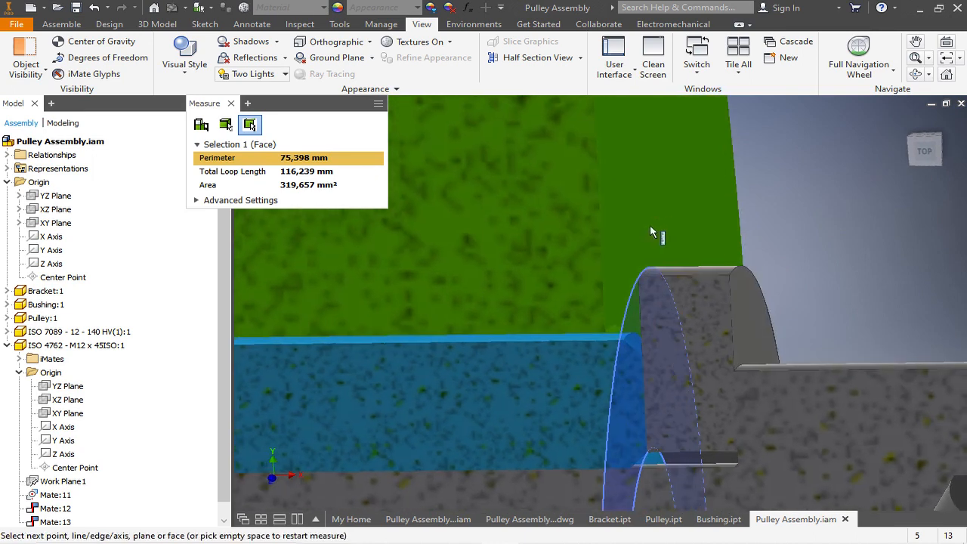
pyautogui.click(646, 225)
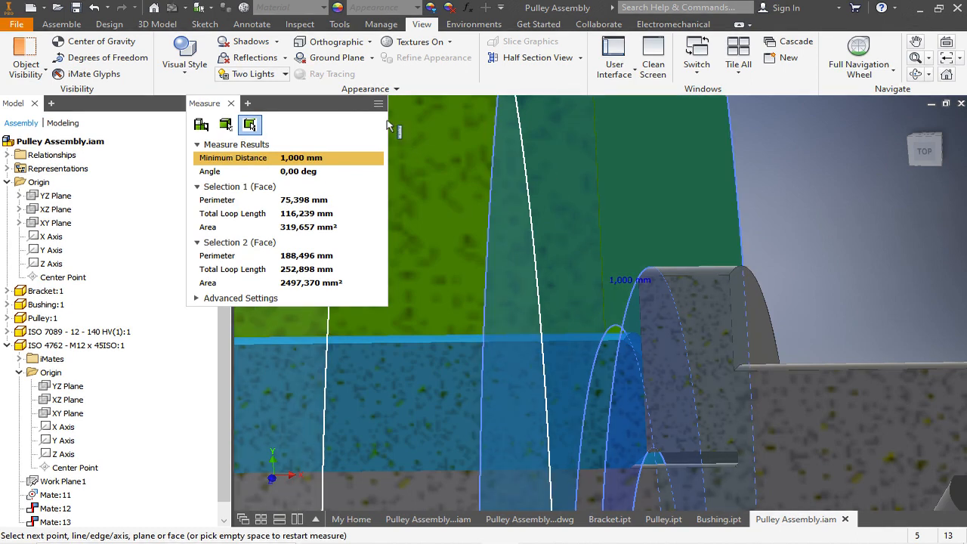
pyautogui.click(231, 102)
# Save the pulley assembly with its half section view active.
pyautogui.scroll(6, 841, 230)
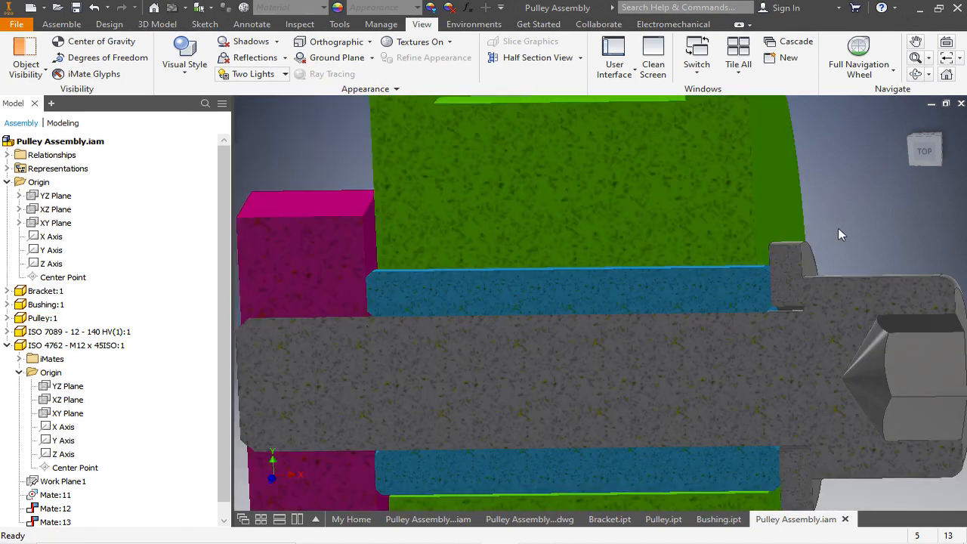
pyautogui.scroll(2, 568, 217)
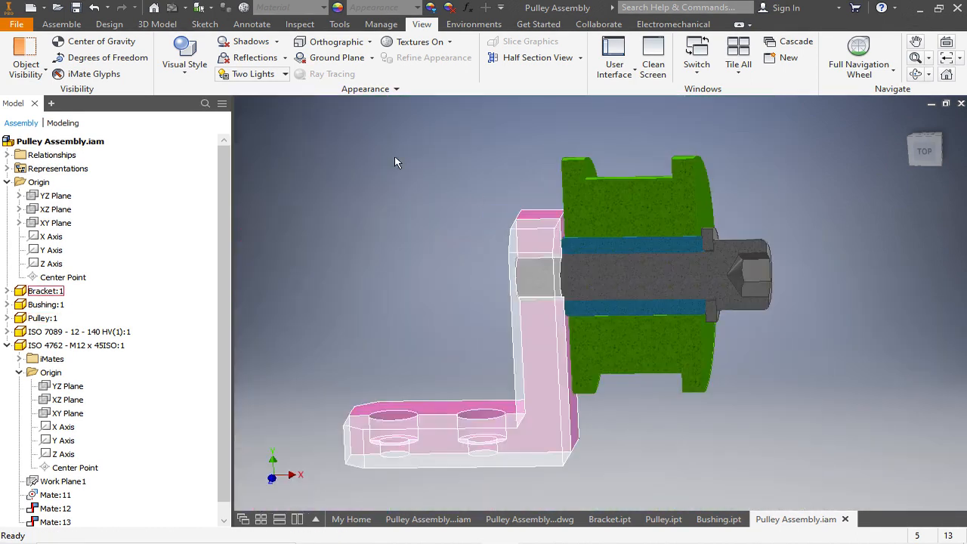
pyautogui.click(76, 9)
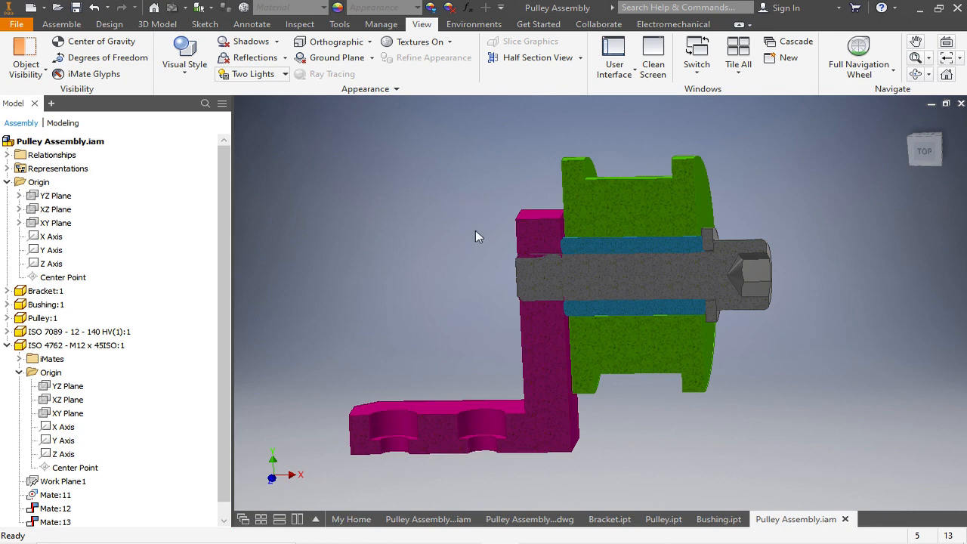
pyautogui.keyDown('shift'); pyautogui.moveTo(477, 217); pyautogui.dragTo(487, 250, button='middle'); pyautogui.keyUp('shift')
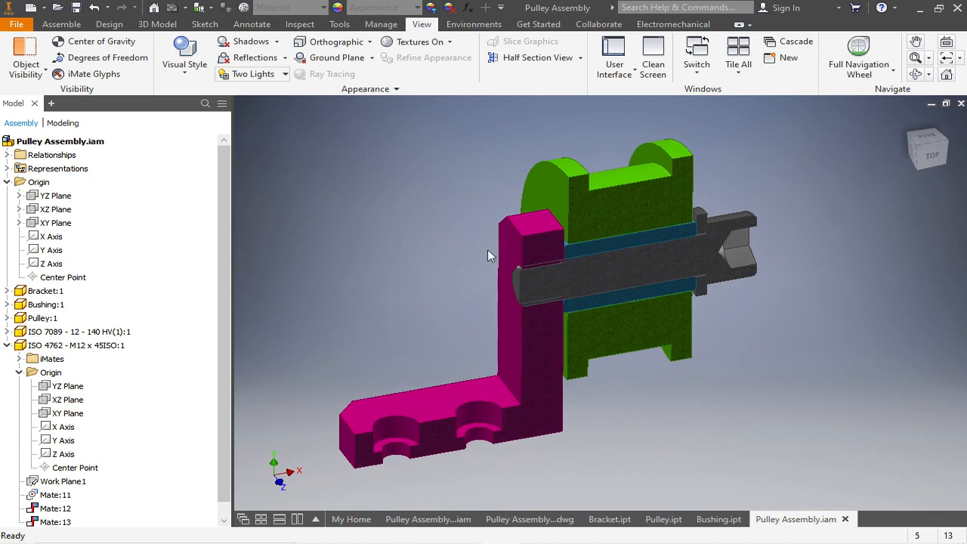